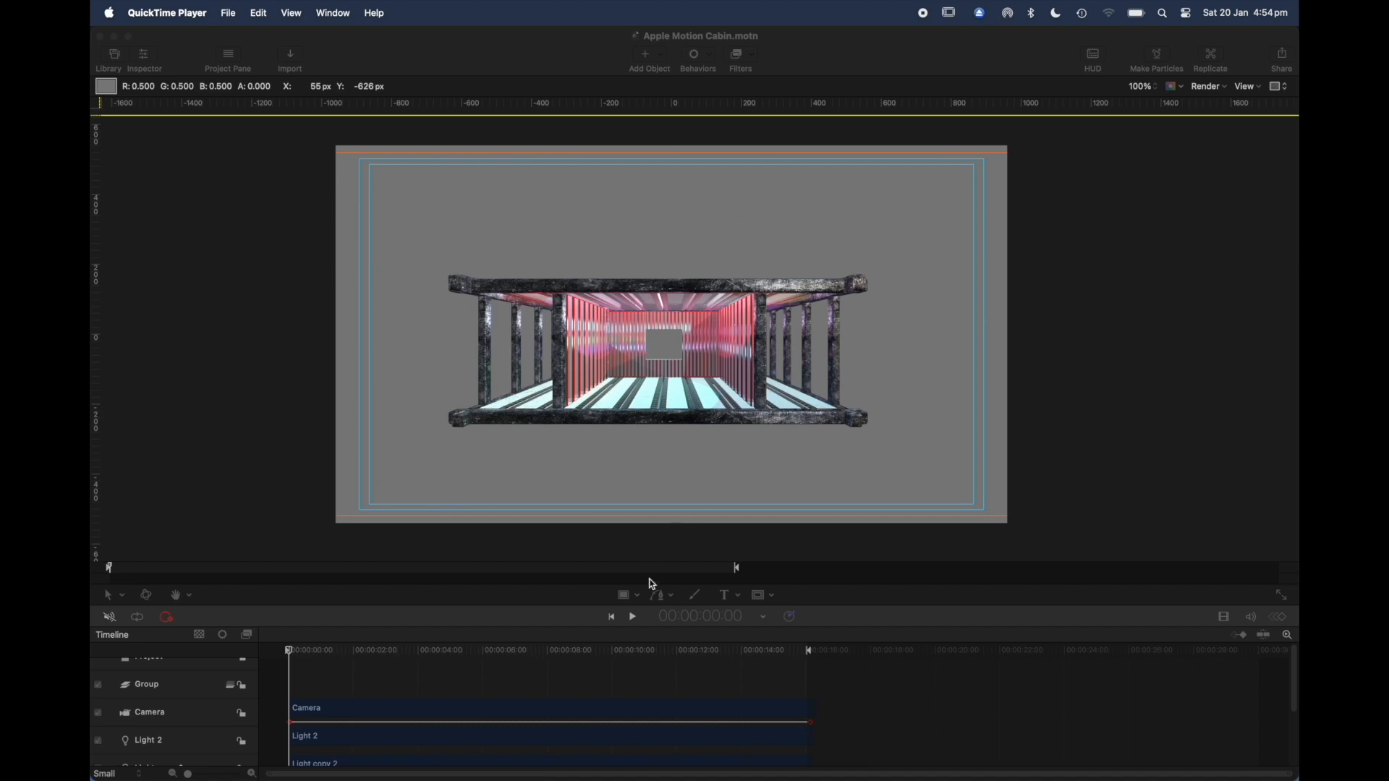
Step: Play back the cabin animation from its start, stopping and resuming playback as needed
left_click(633, 618)
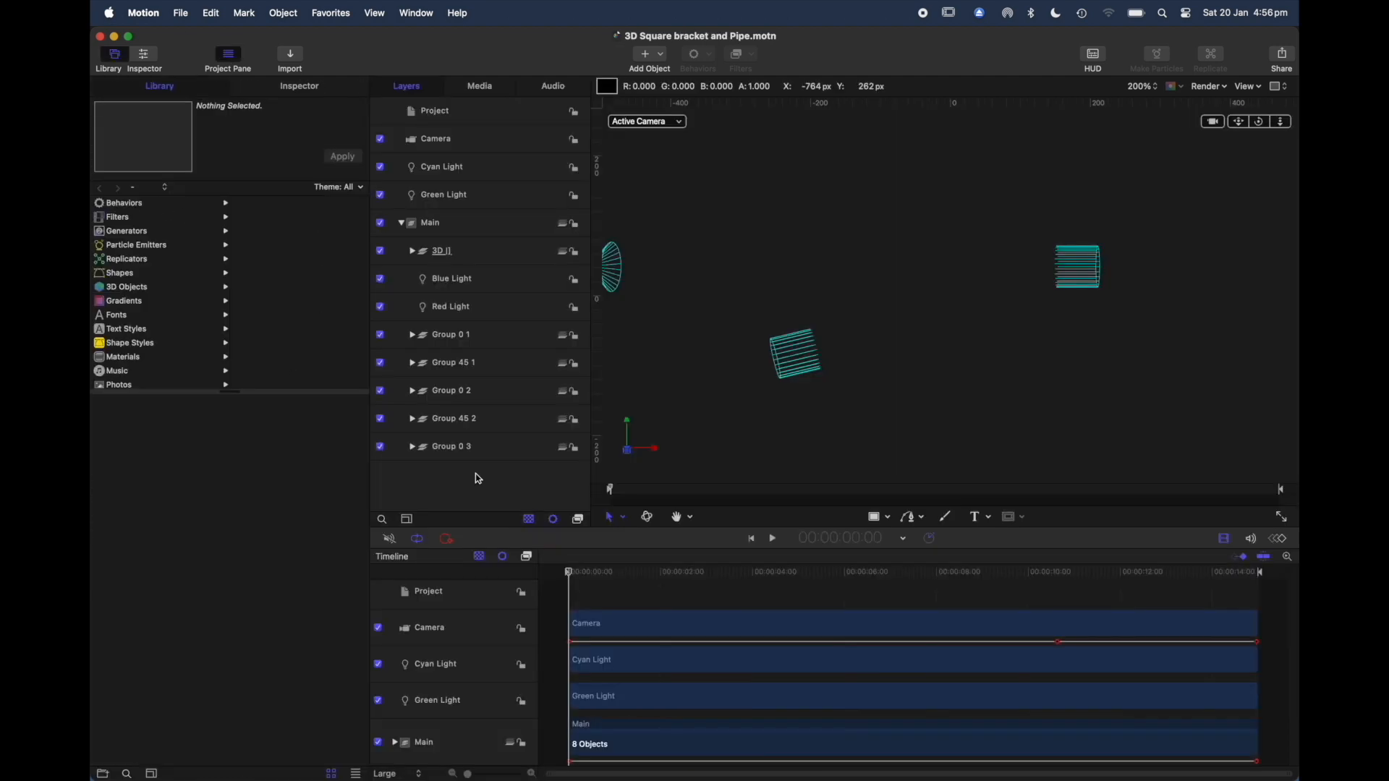
key("space")
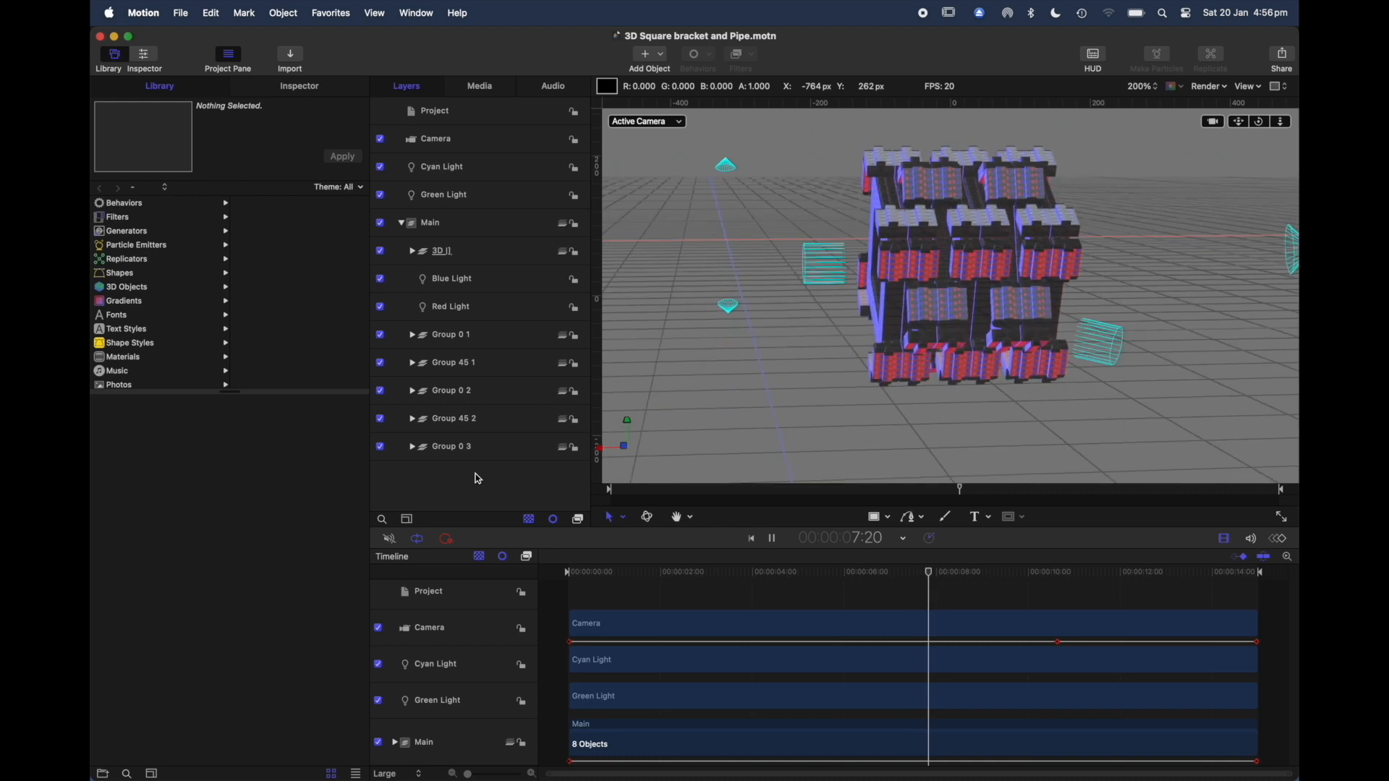
Step: Select the bracket text object inside the 3D [] group and review its transform properties and text format settings
left_click(469, 253)
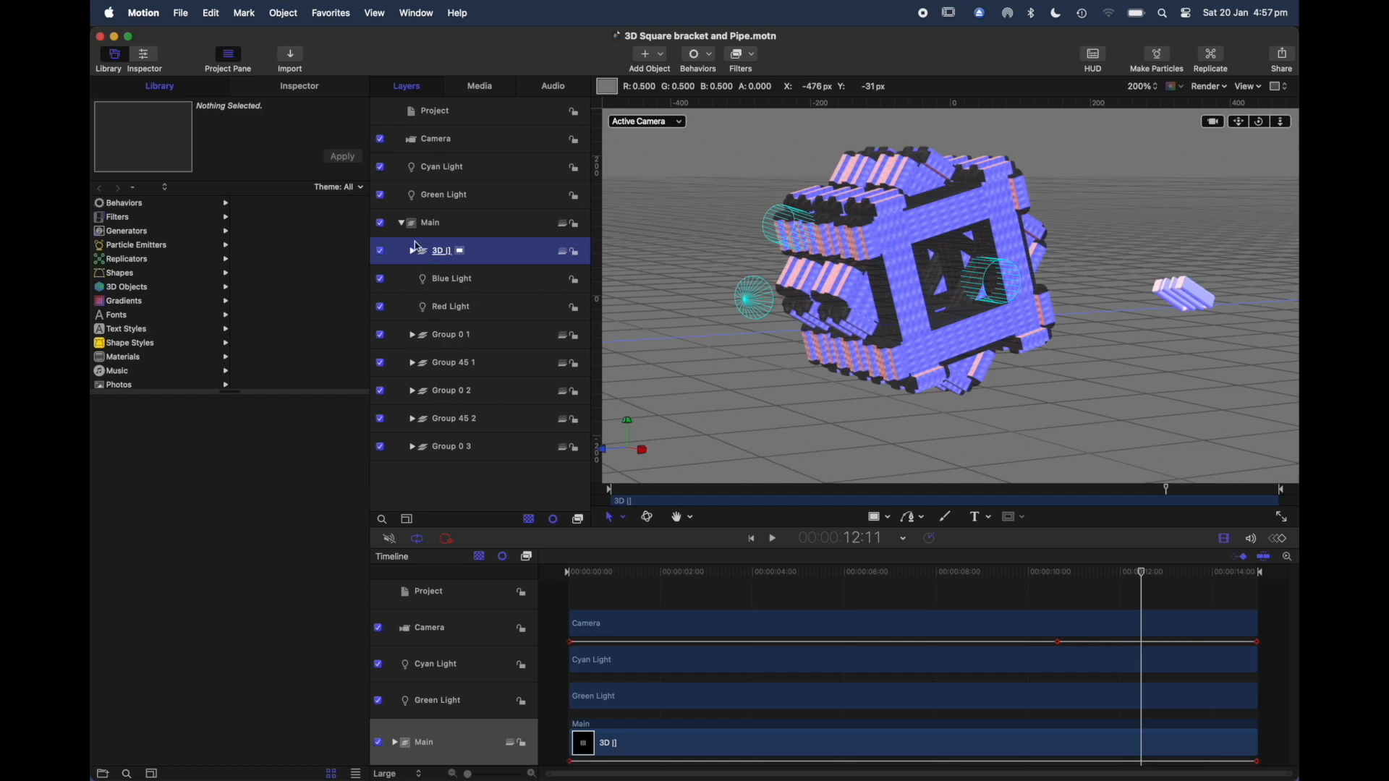
left_click(468, 228)
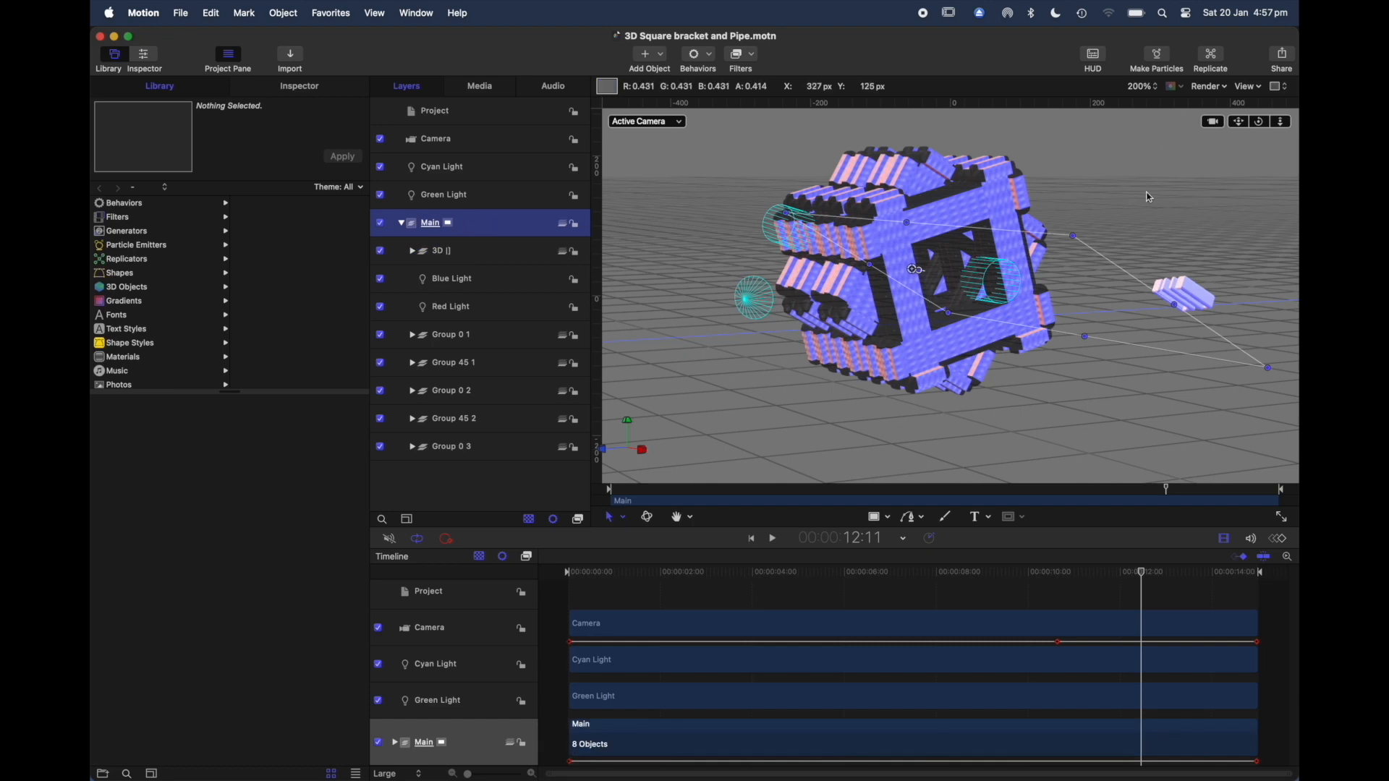
left_click(1183, 292)
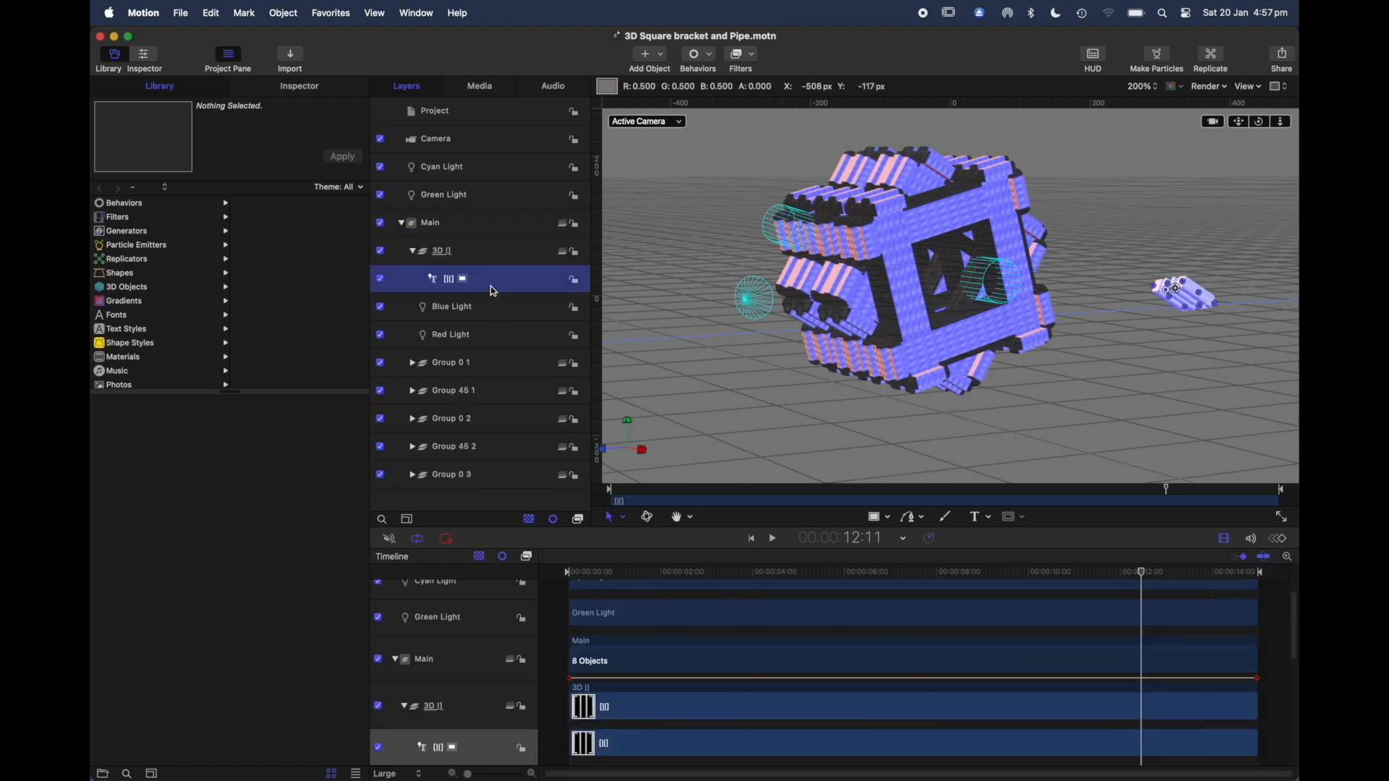
key("F4")
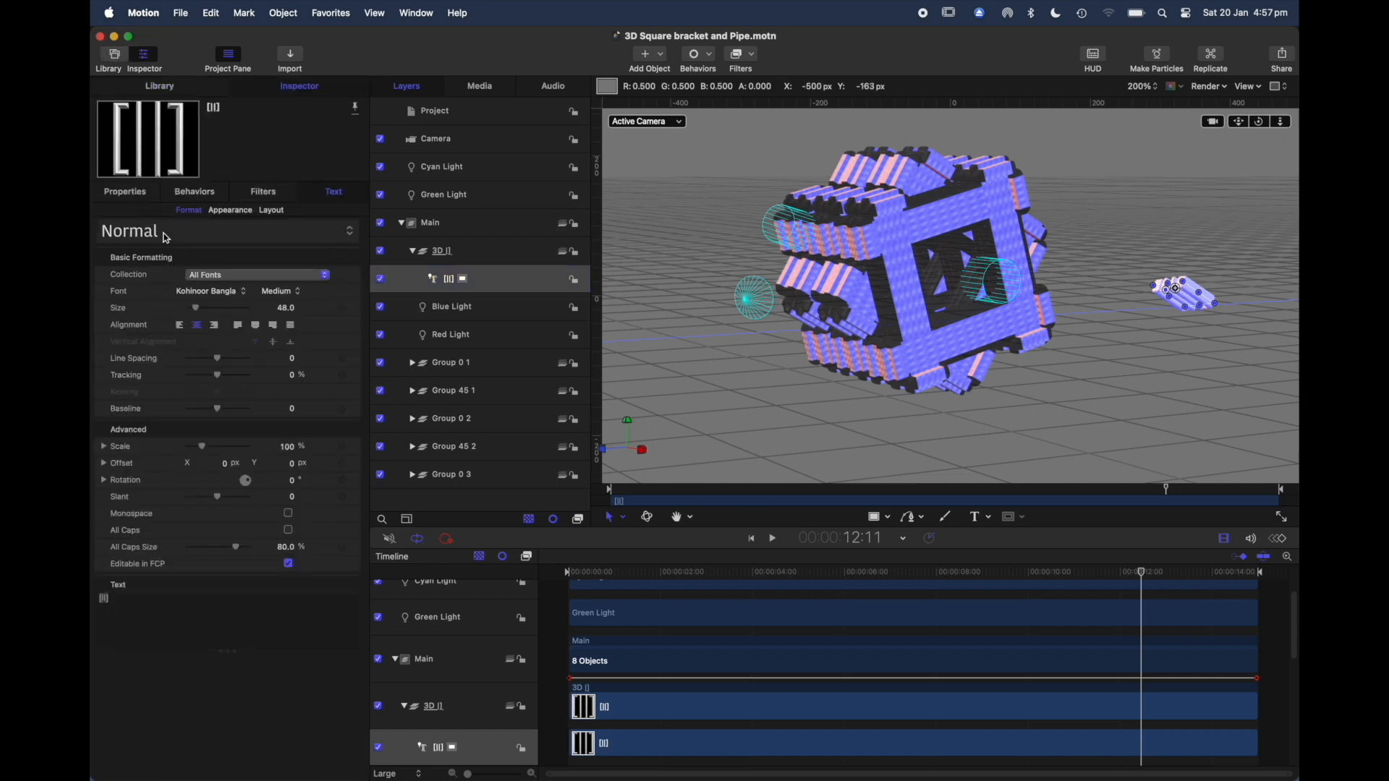
left_click(129, 192)
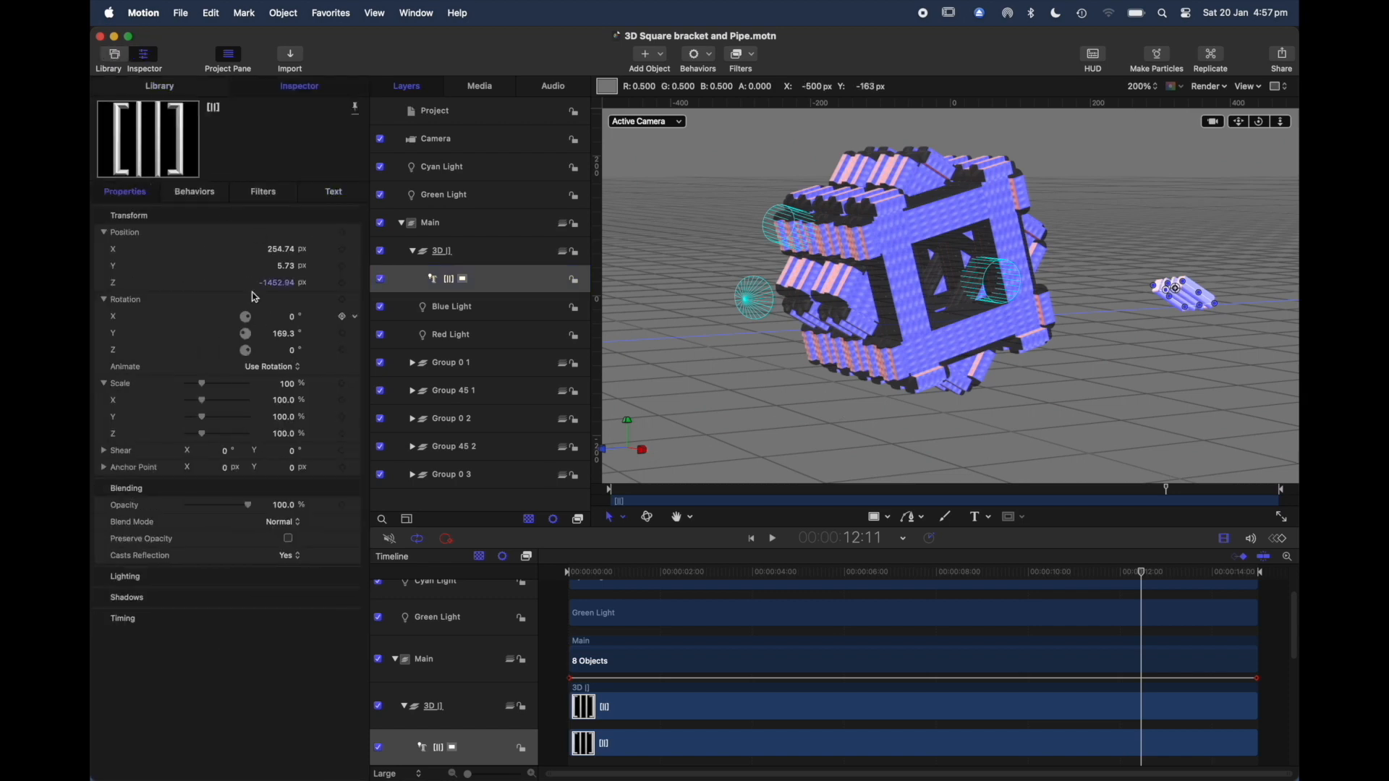
left_click(332, 192)
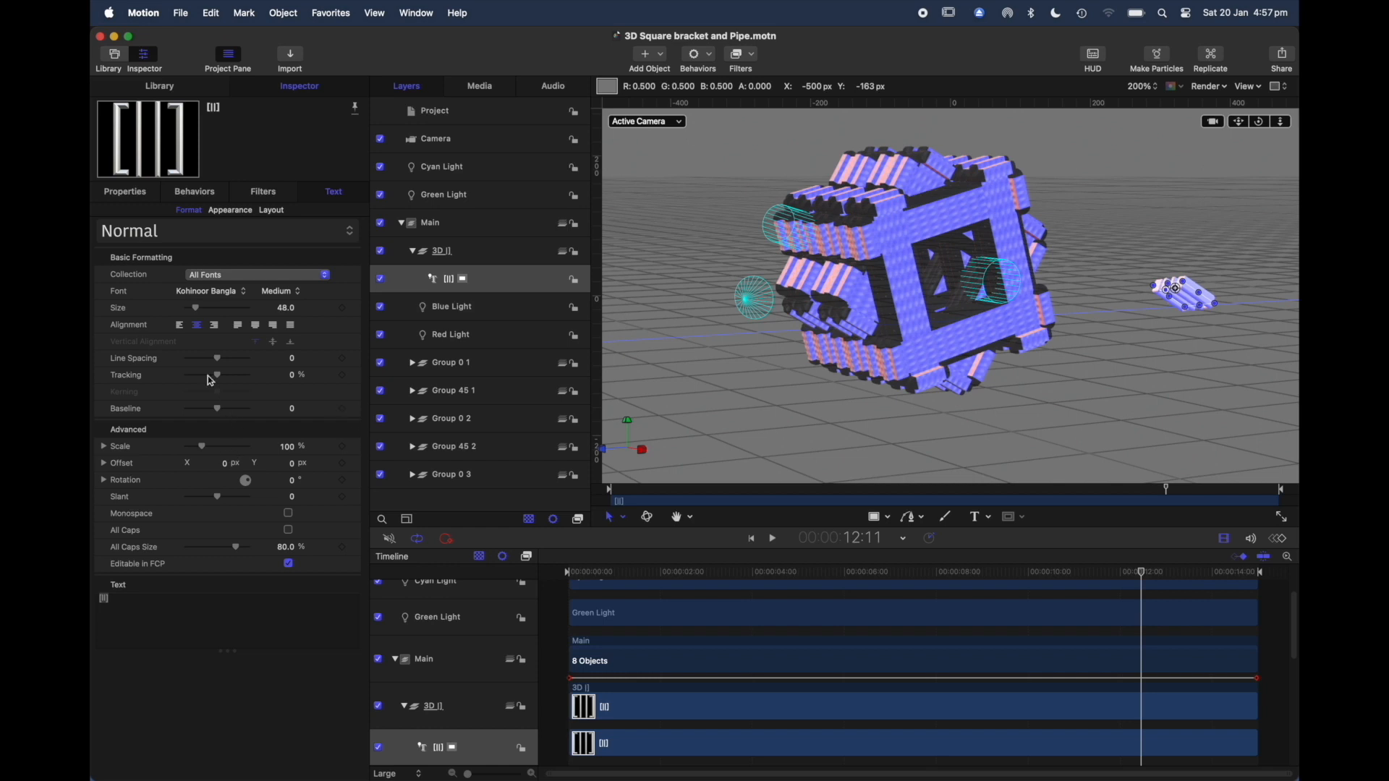
Step: Set the bracket text's material to Multiple and apply the Car Paint material to its Side facet
left_click(230, 210)
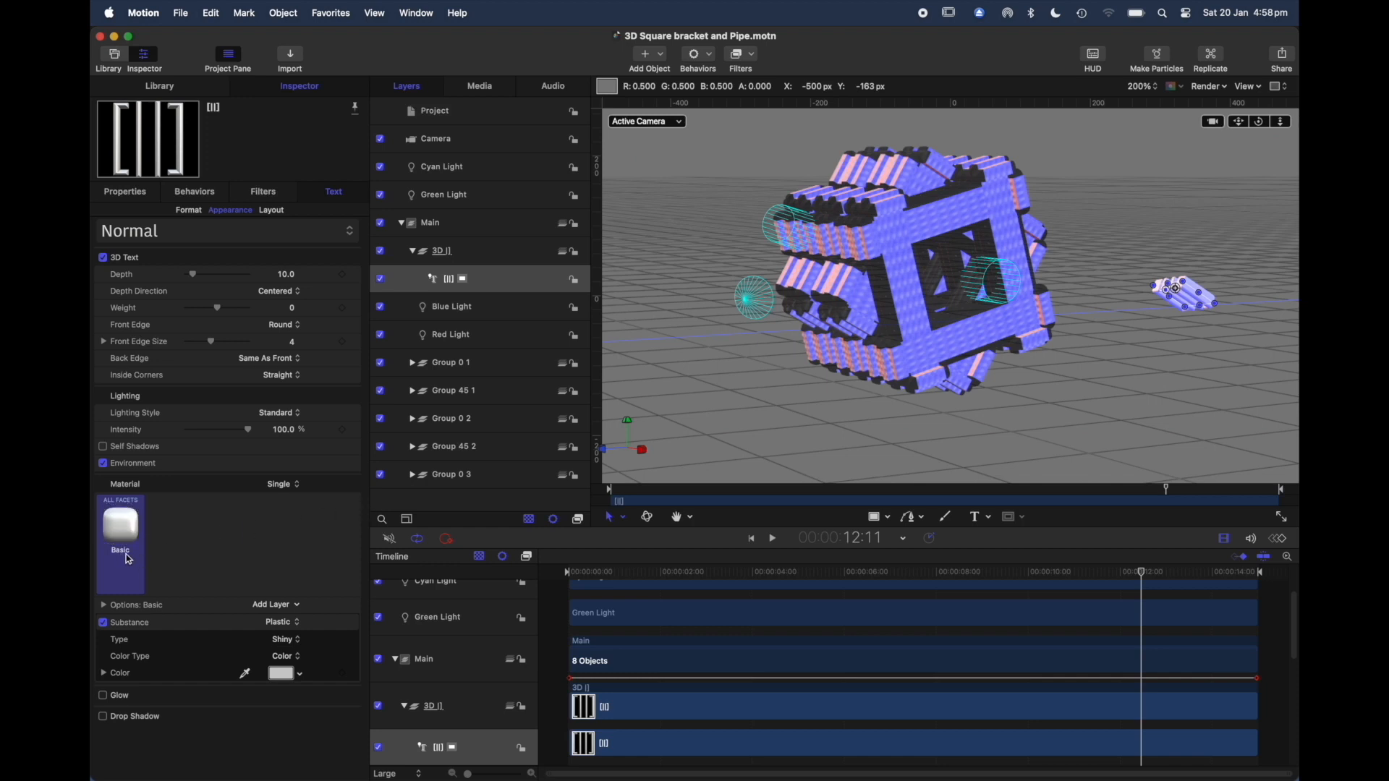
left_click(298, 489)
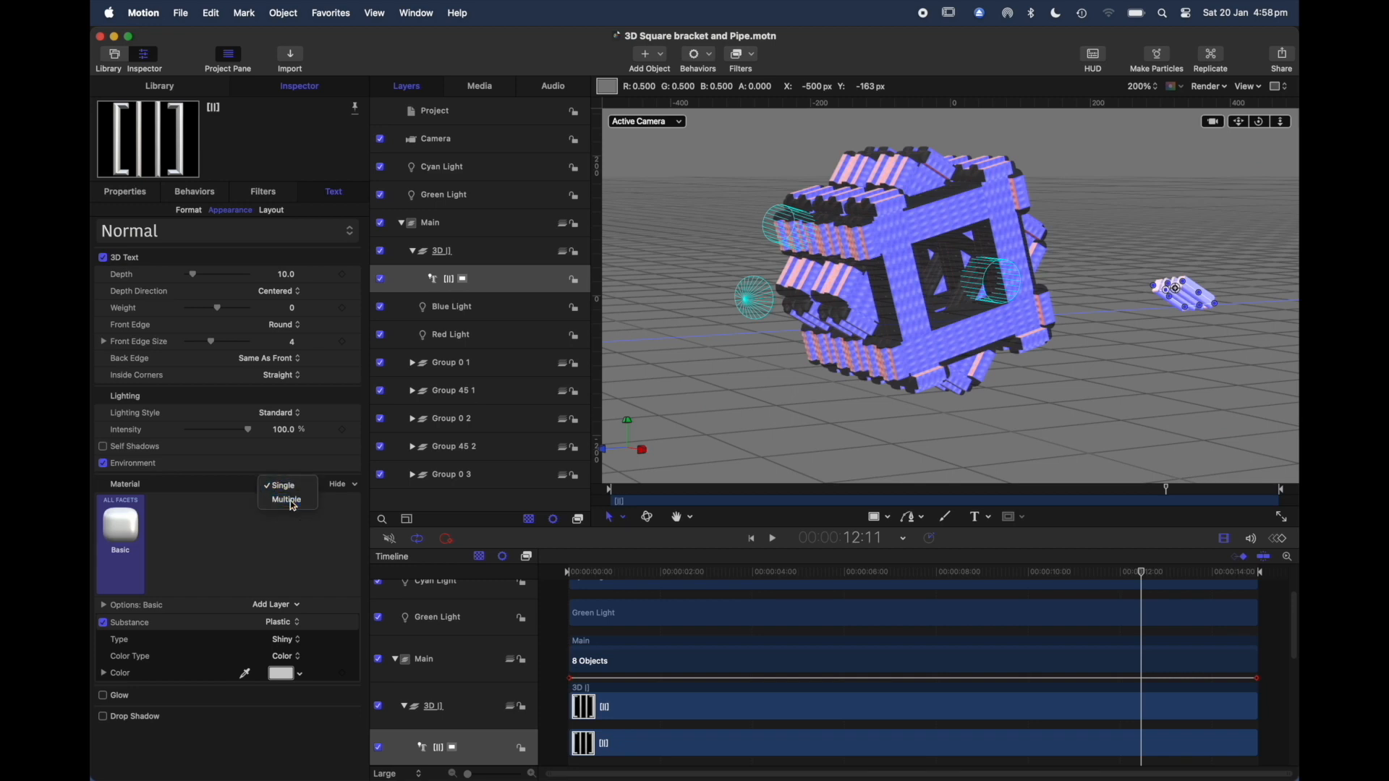
left_click(287, 501)
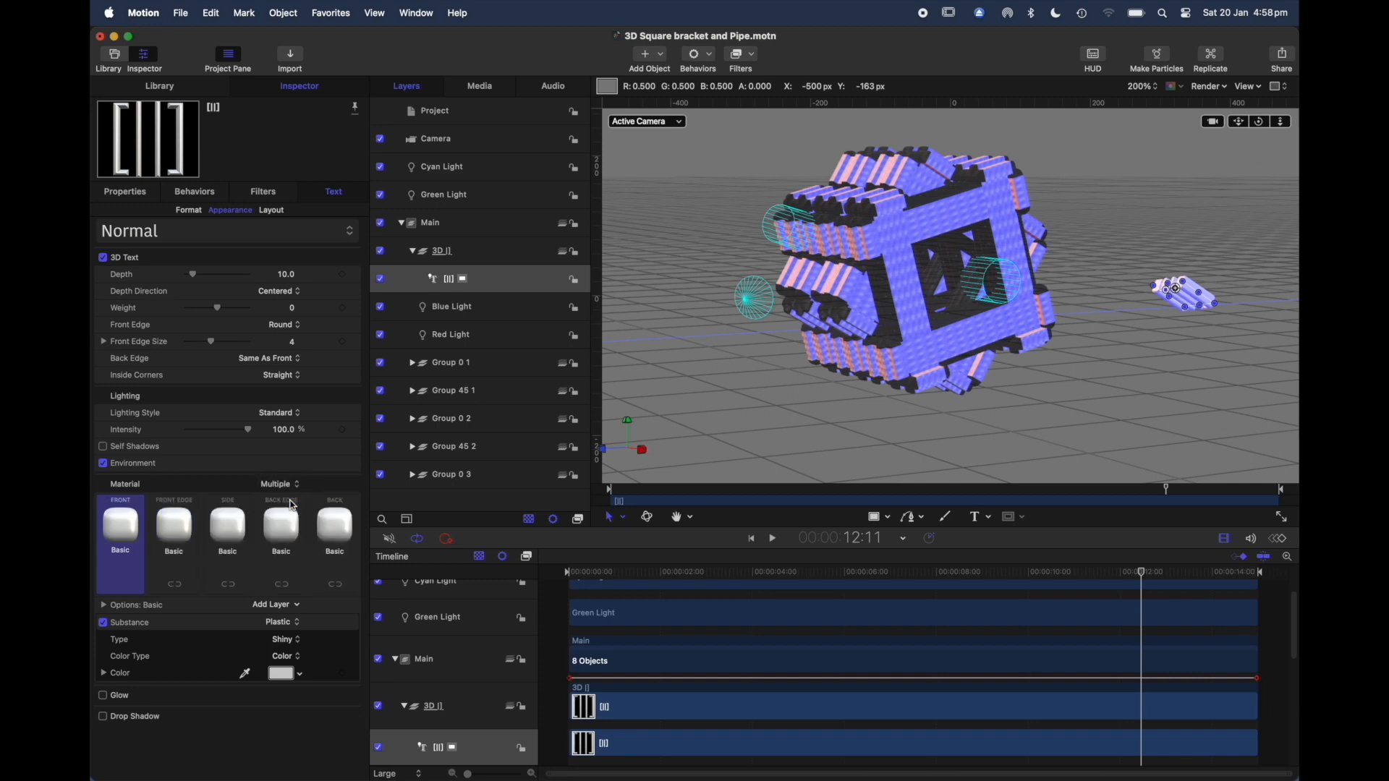
left_click(229, 533)
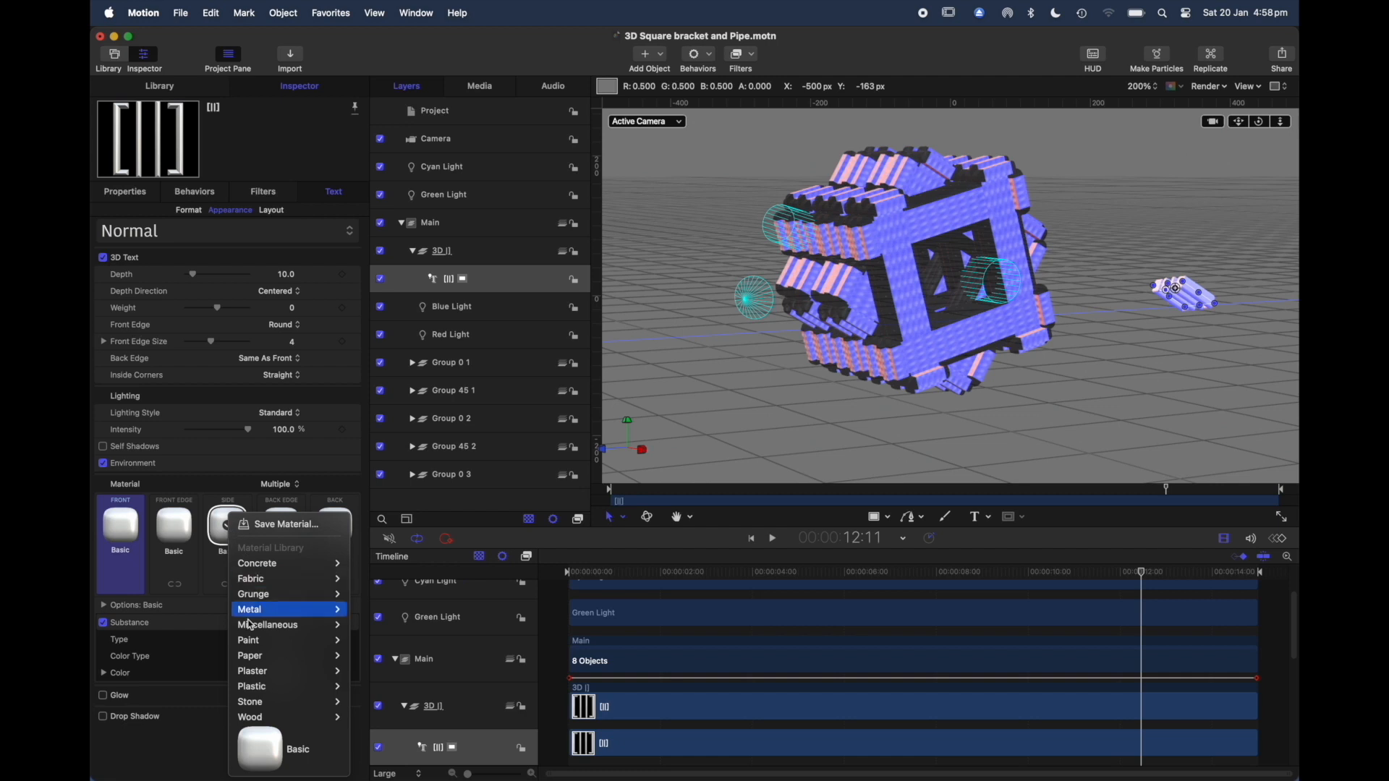
mouse_move(254, 631)
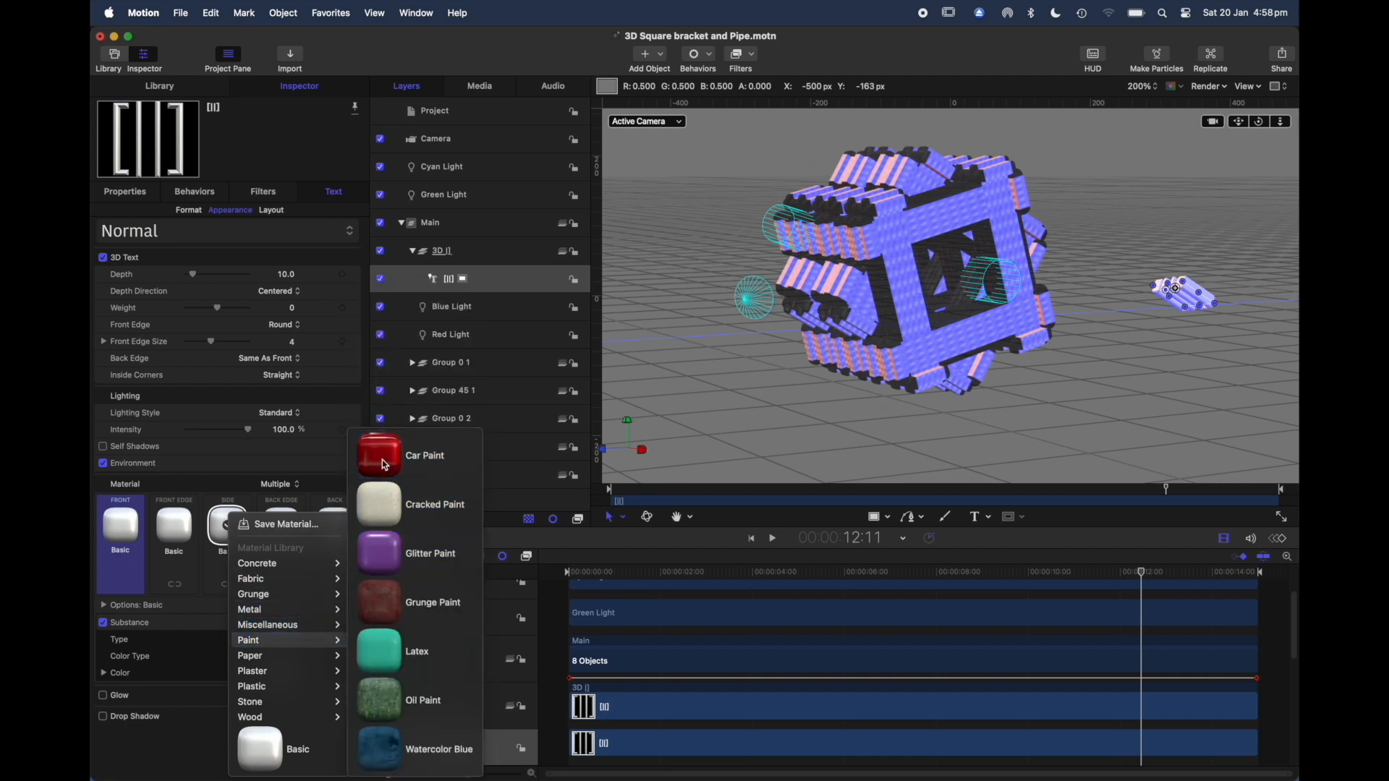
left_click(385, 465)
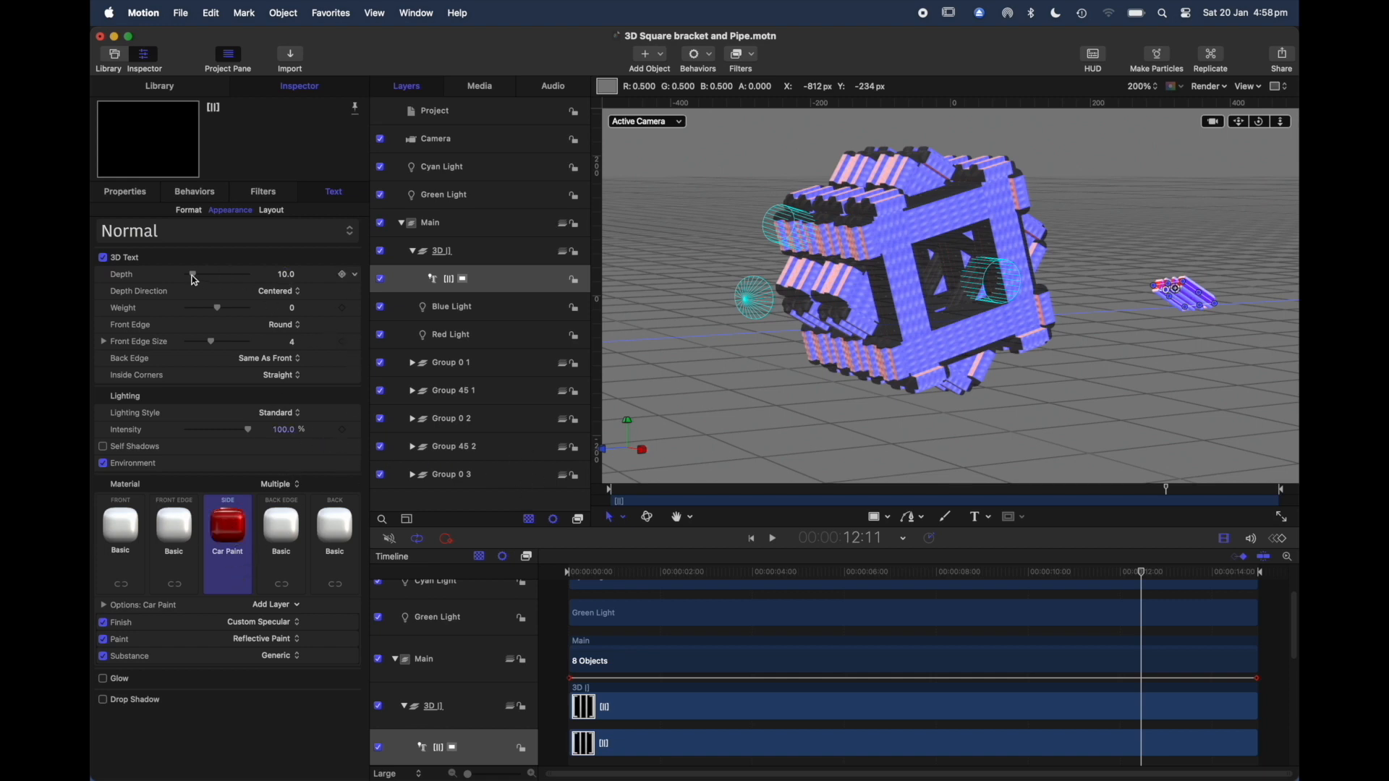
Step: Set the bracket text's depth to 31 and rotate it to about X -149.6°, Y 107.3° and Z 52.0°
mouse_move(194, 281)
left_mouse_down()
mouse_move(235, 278)
mouse_move(192, 280)
mouse_move(208, 285)
left_mouse_up()
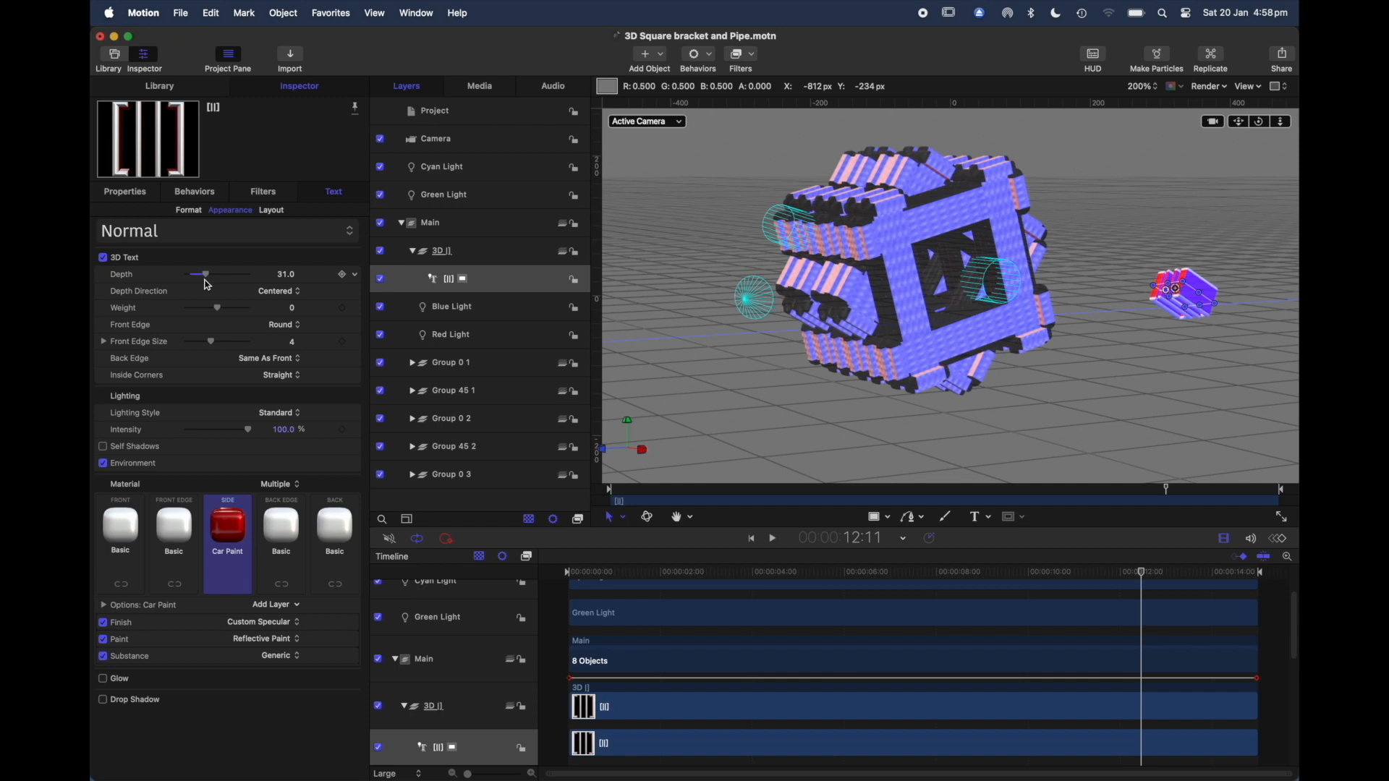
left_click(127, 192)
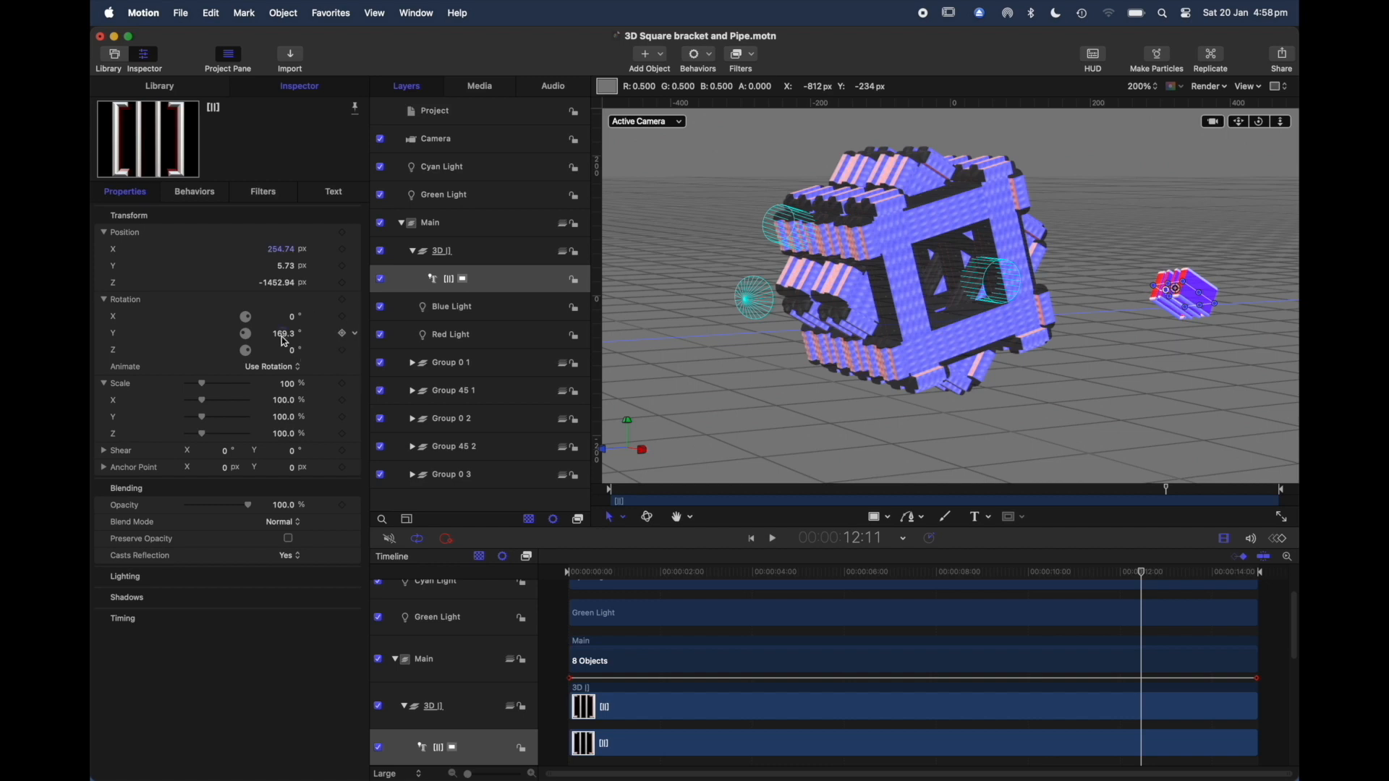
left_click_drag(288, 341, 282, 338)
mouse_move(283, 333)
left_mouse_down()
mouse_move(291, 424)
mouse_move(291, 312)
left_mouse_up()
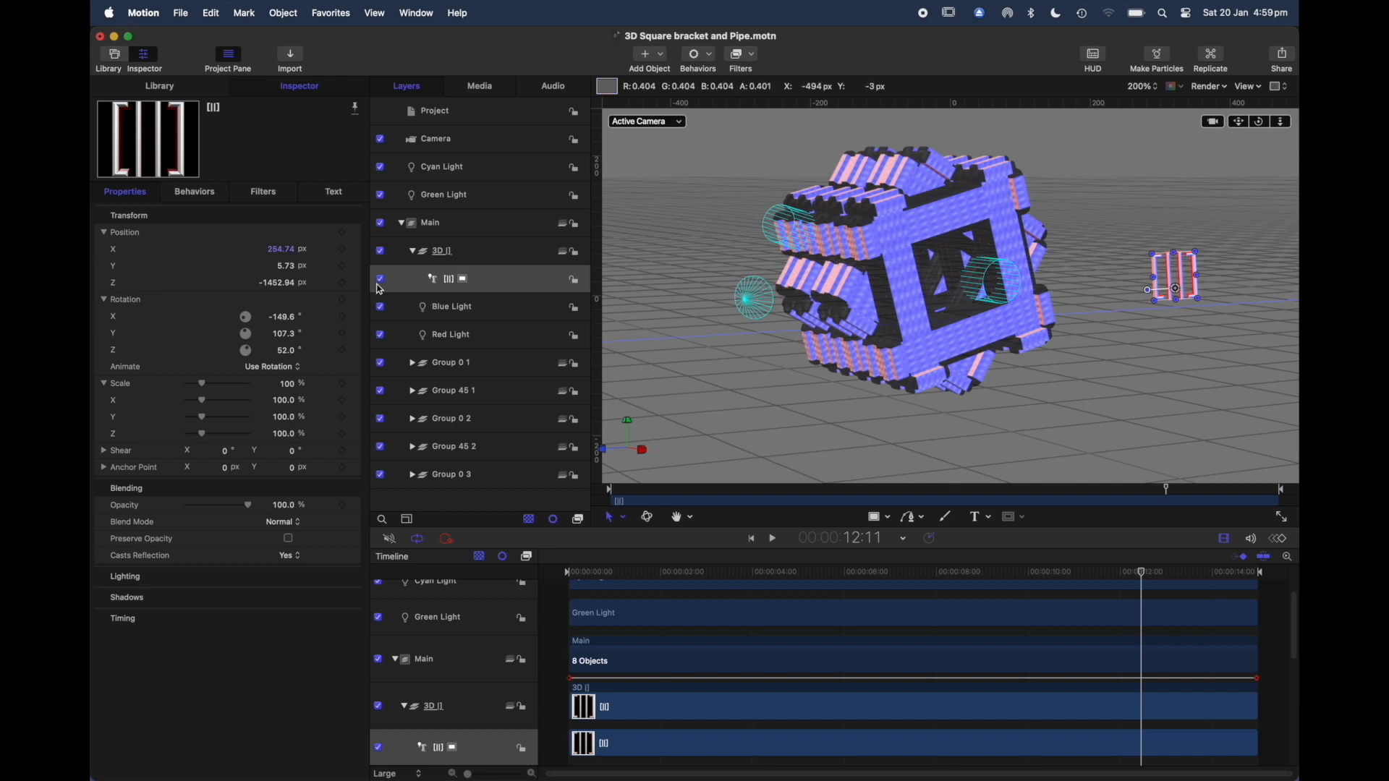
Step: Tighten the bracket text's tracking to about -16.58%
left_click(332, 193)
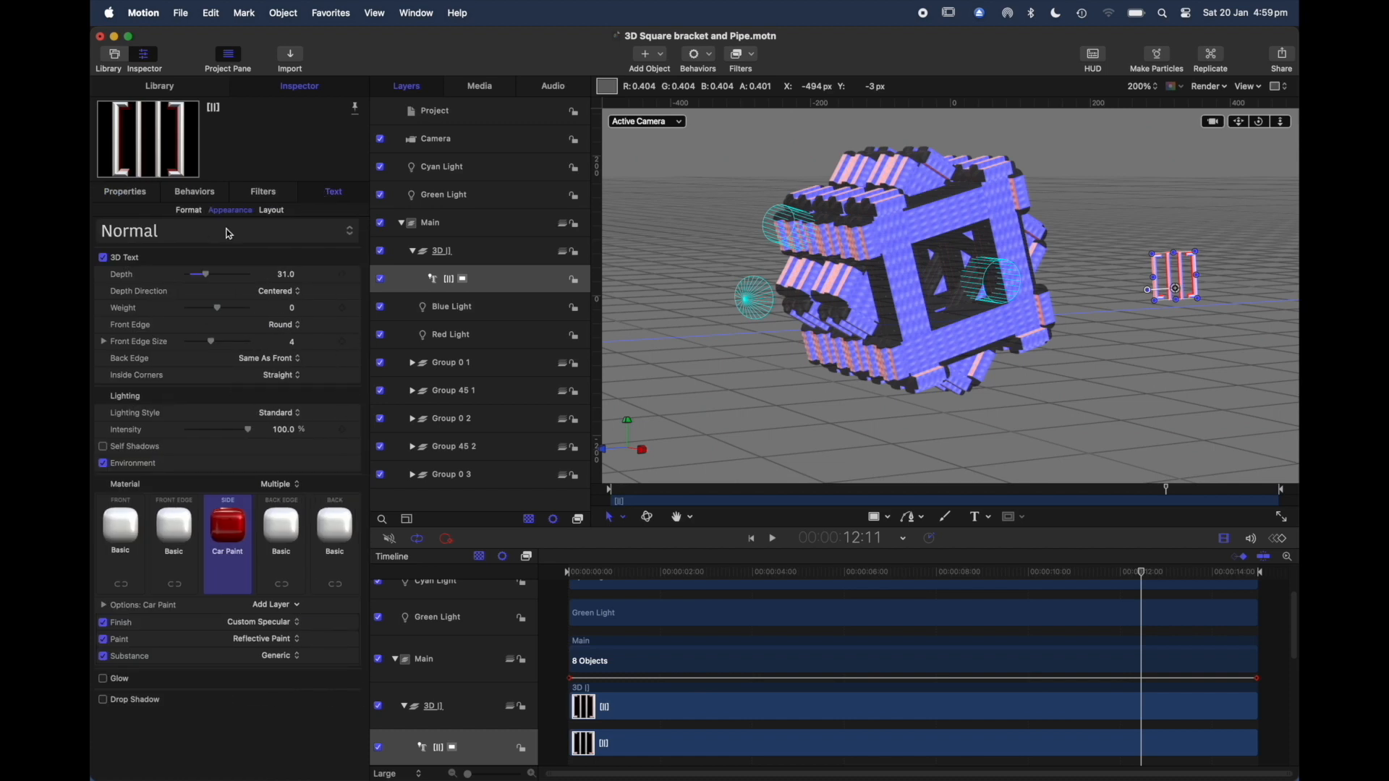
left_click(187, 211)
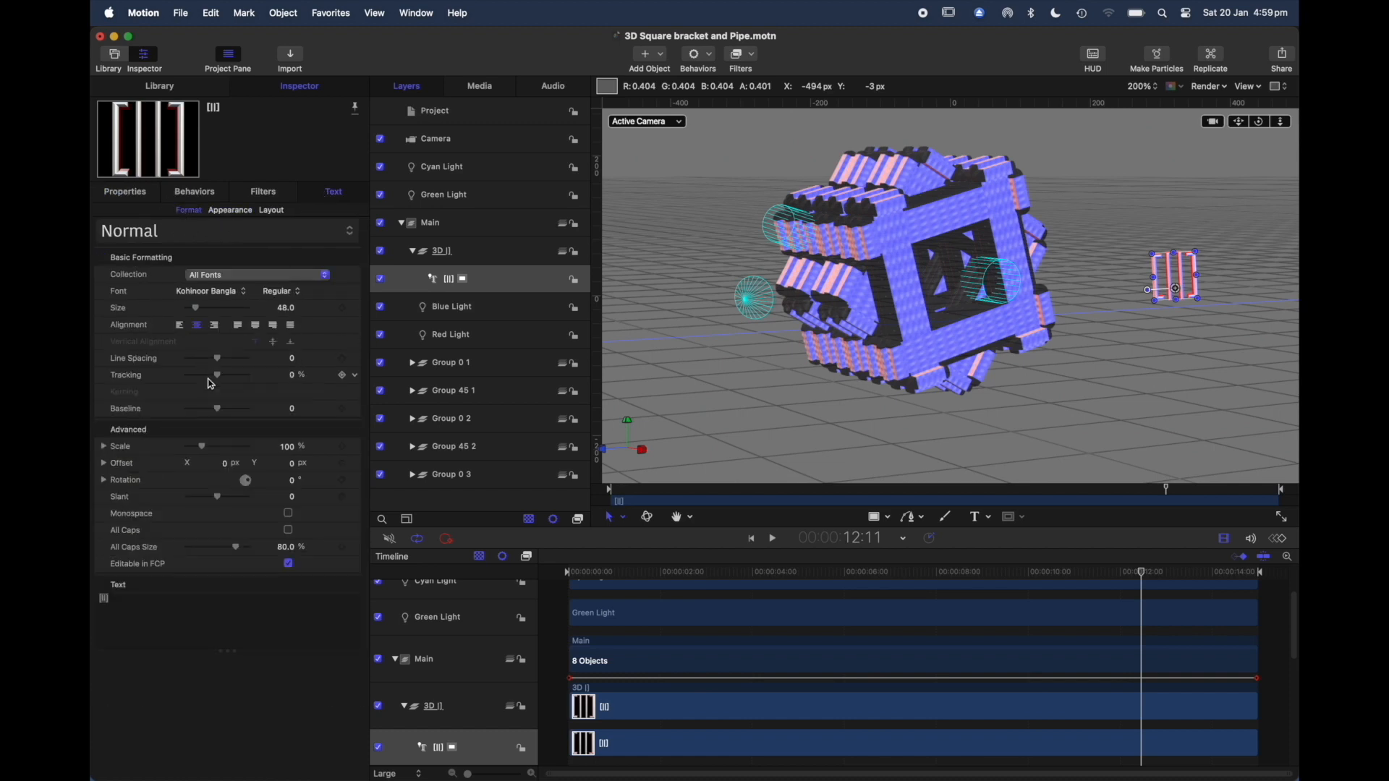
left_click_drag(219, 379, 214, 381)
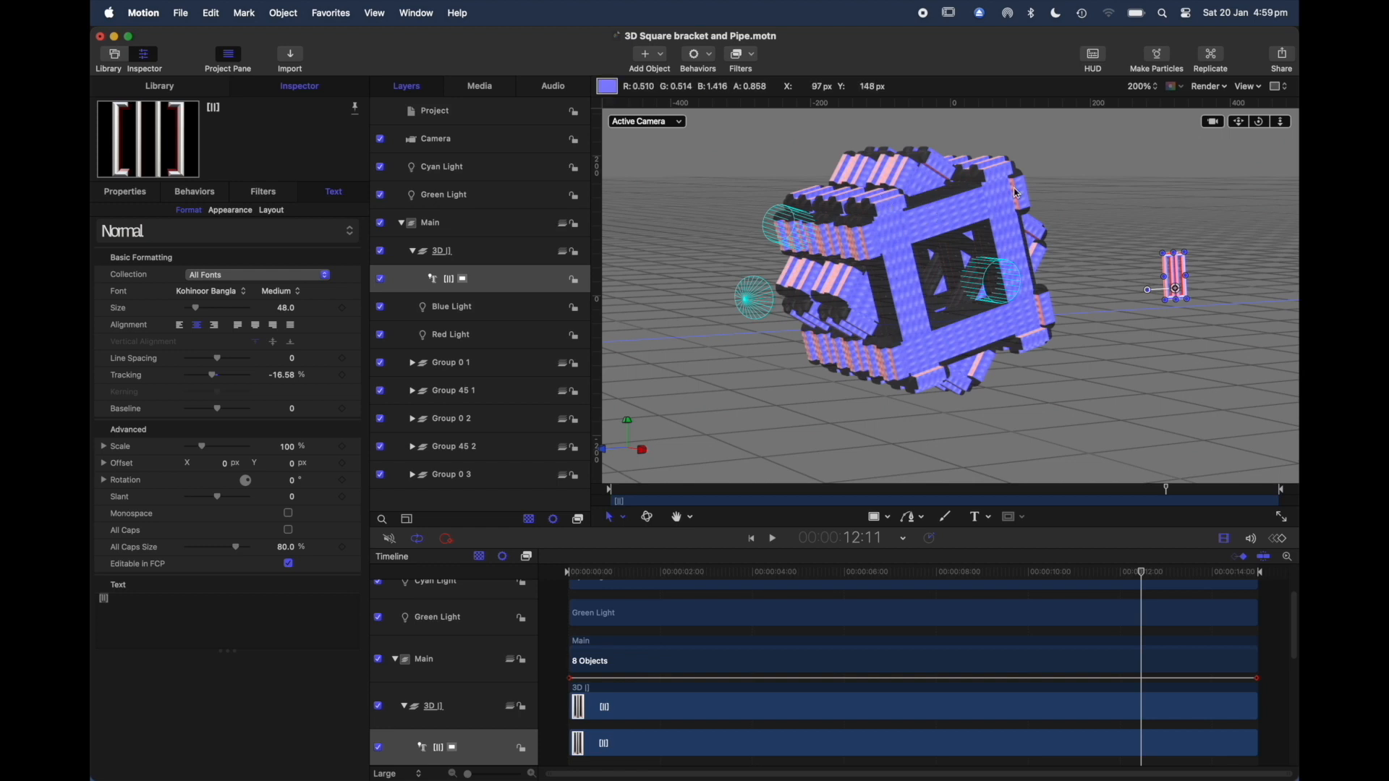
Step: Delete the bracket text object from the 3D [] group and select that group
left_click(519, 288)
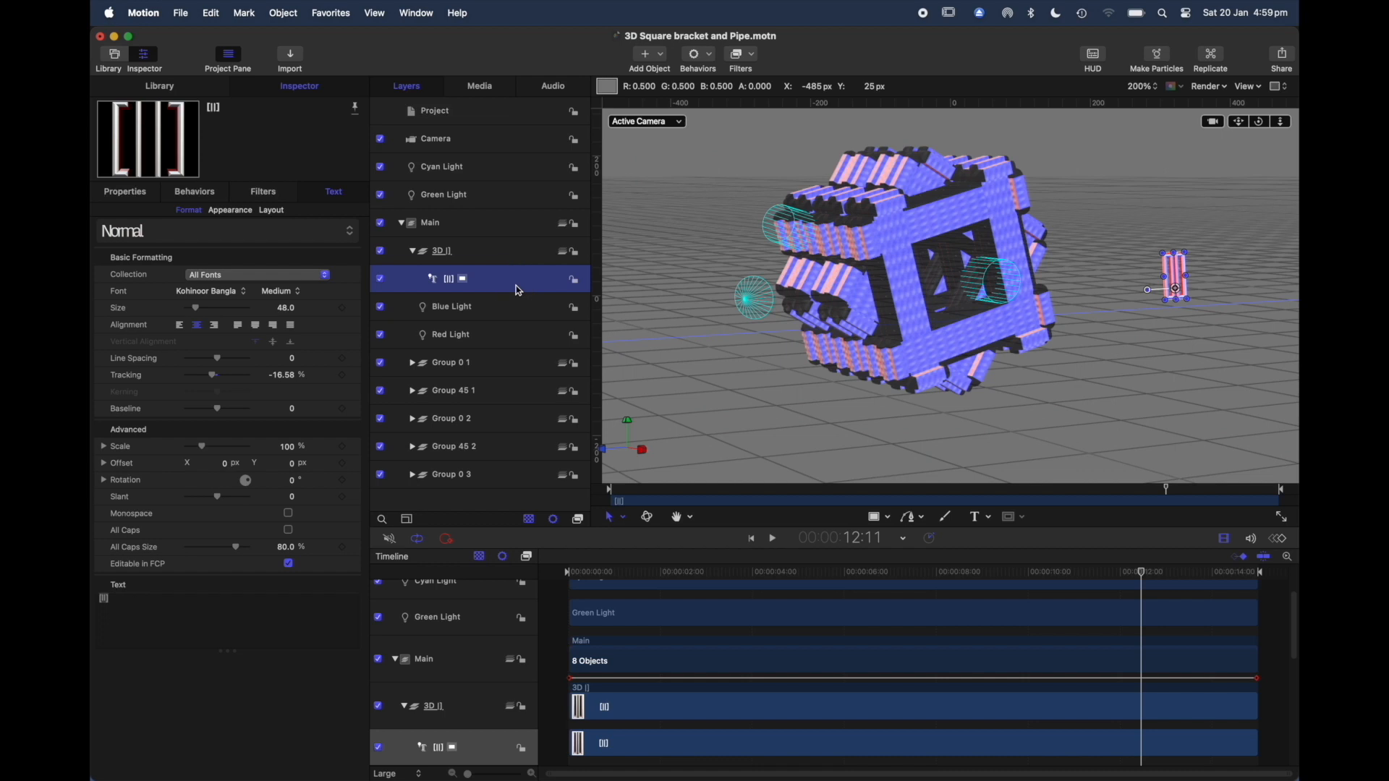
key("Delete")
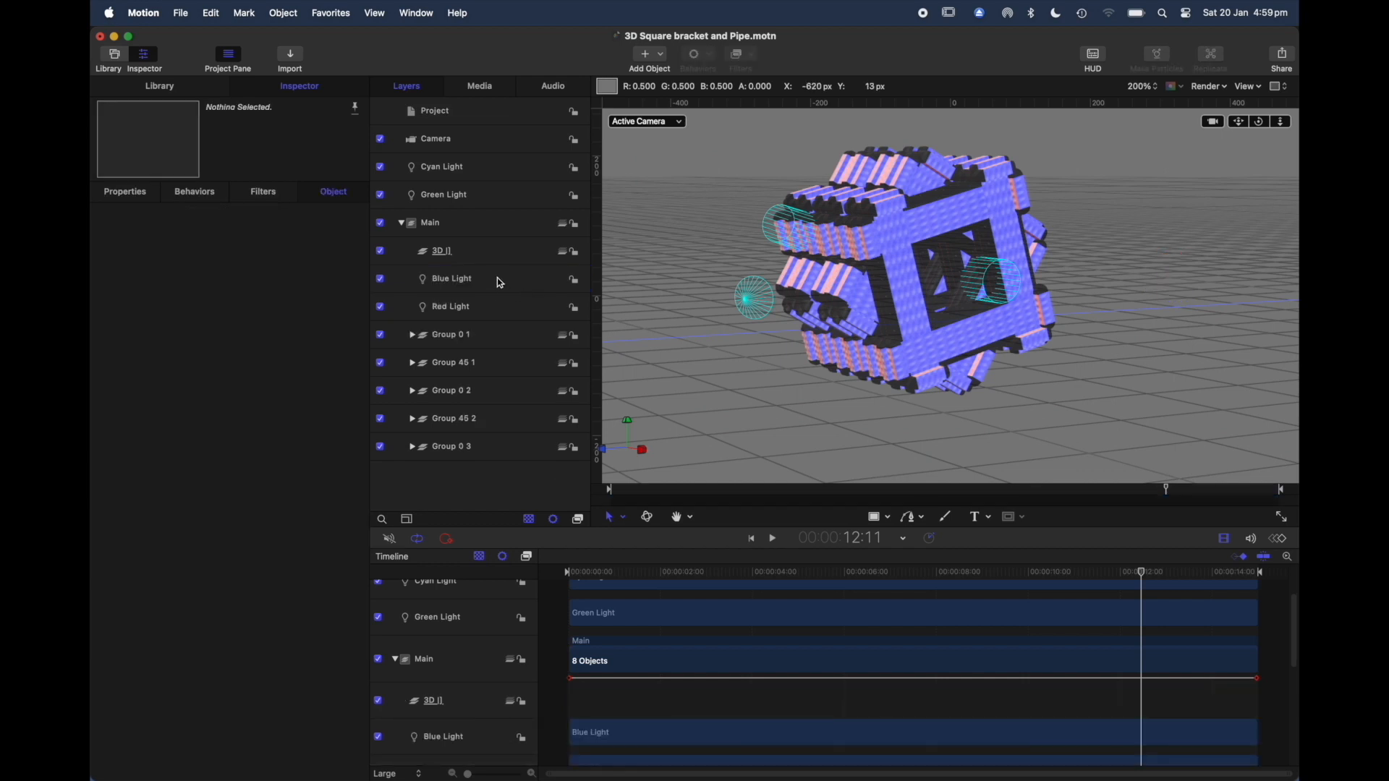
left_click(489, 255)
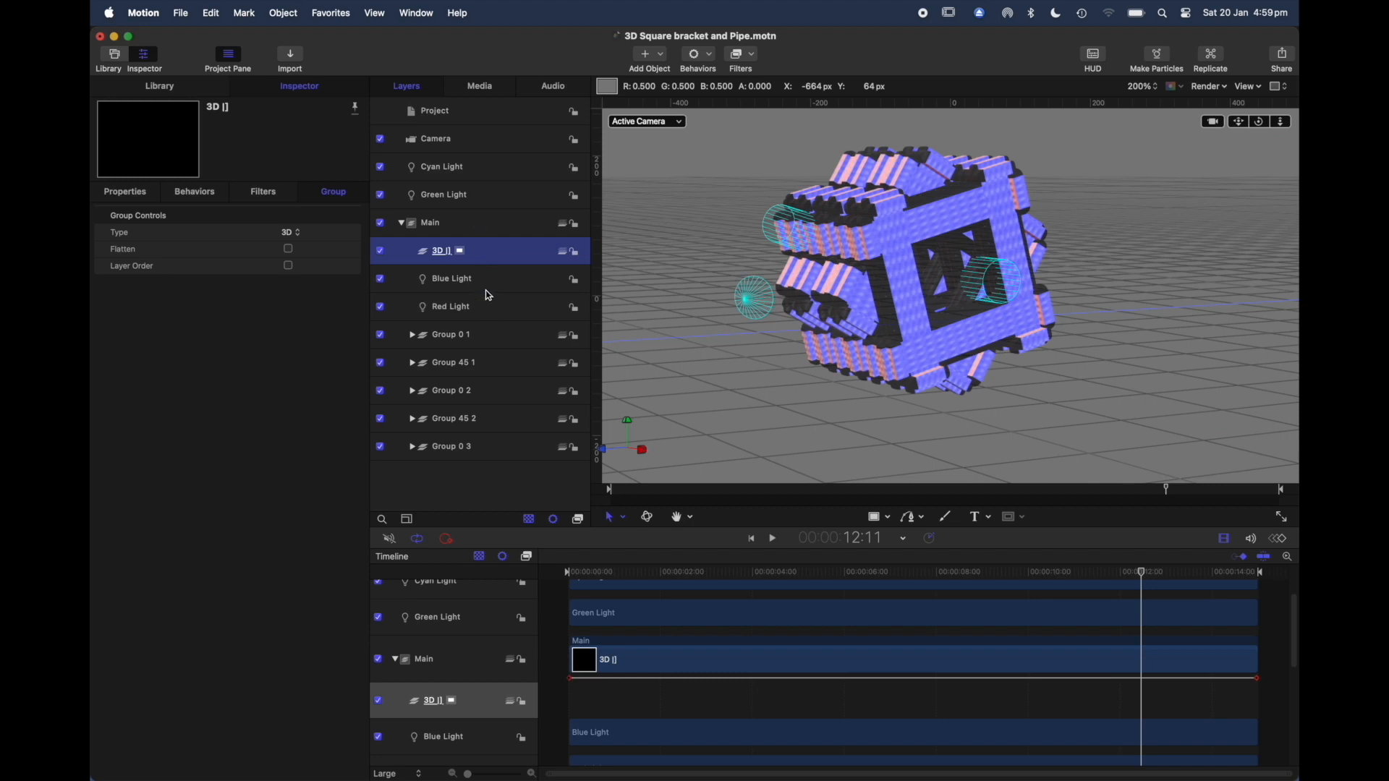
Step: Switch the Blue Light in the Main group off and on to compare its effect on the model
left_click(380, 280)
left_click(380, 280)
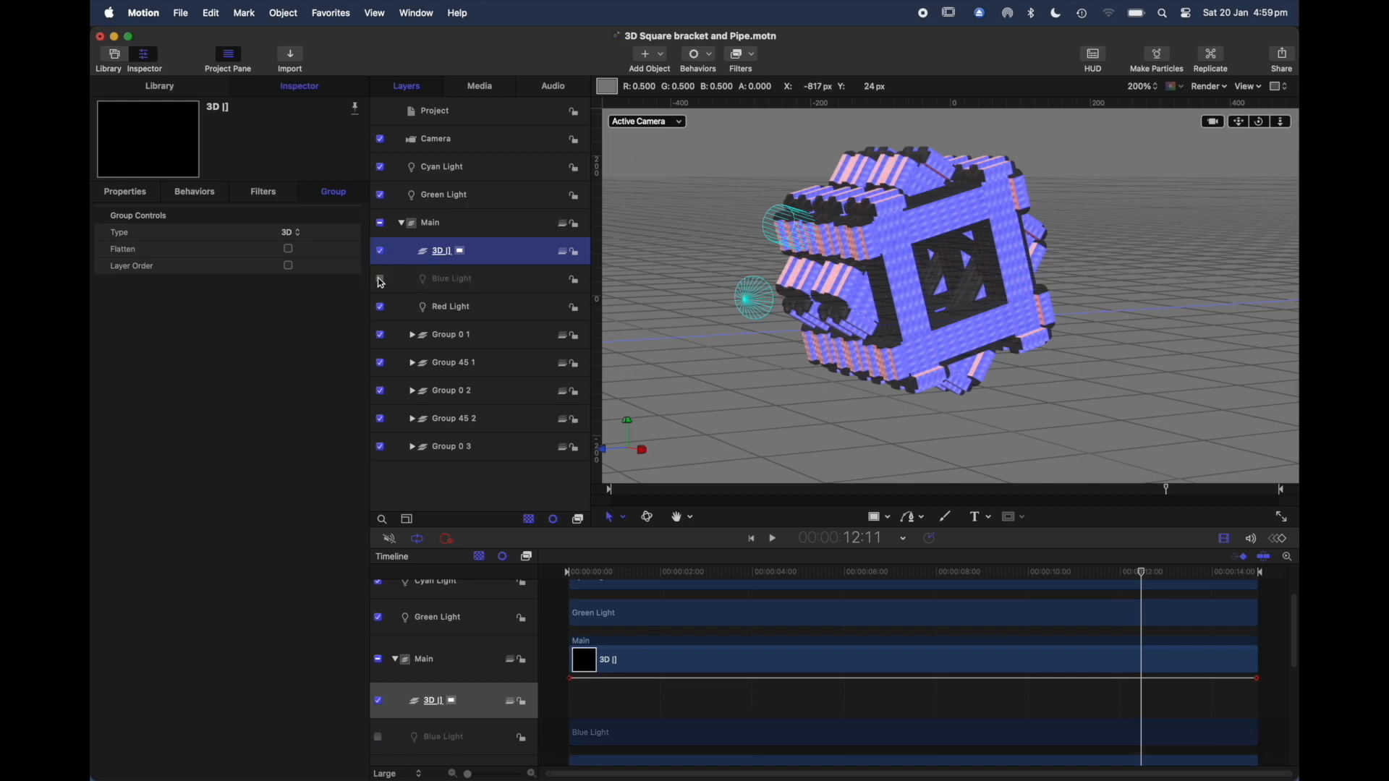
left_click(381, 280)
left_click(380, 280)
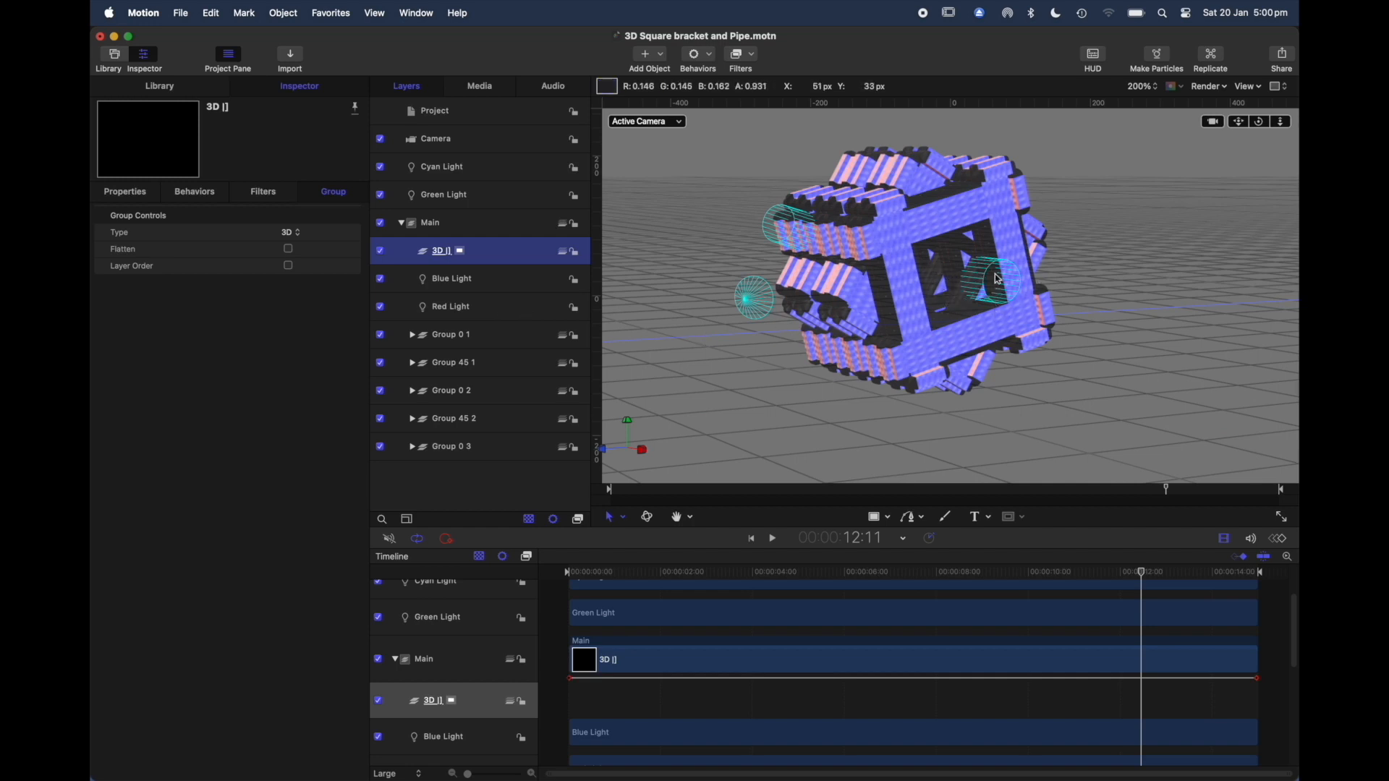
Step: Expand and select Group 0 1, and scrub the animation to 10:01 to examine the rotating model
left_click(1112, 578)
mouse_move(1112, 579)
left_mouse_down()
mouse_move(1069, 579)
mouse_move(1133, 578)
left_mouse_up()
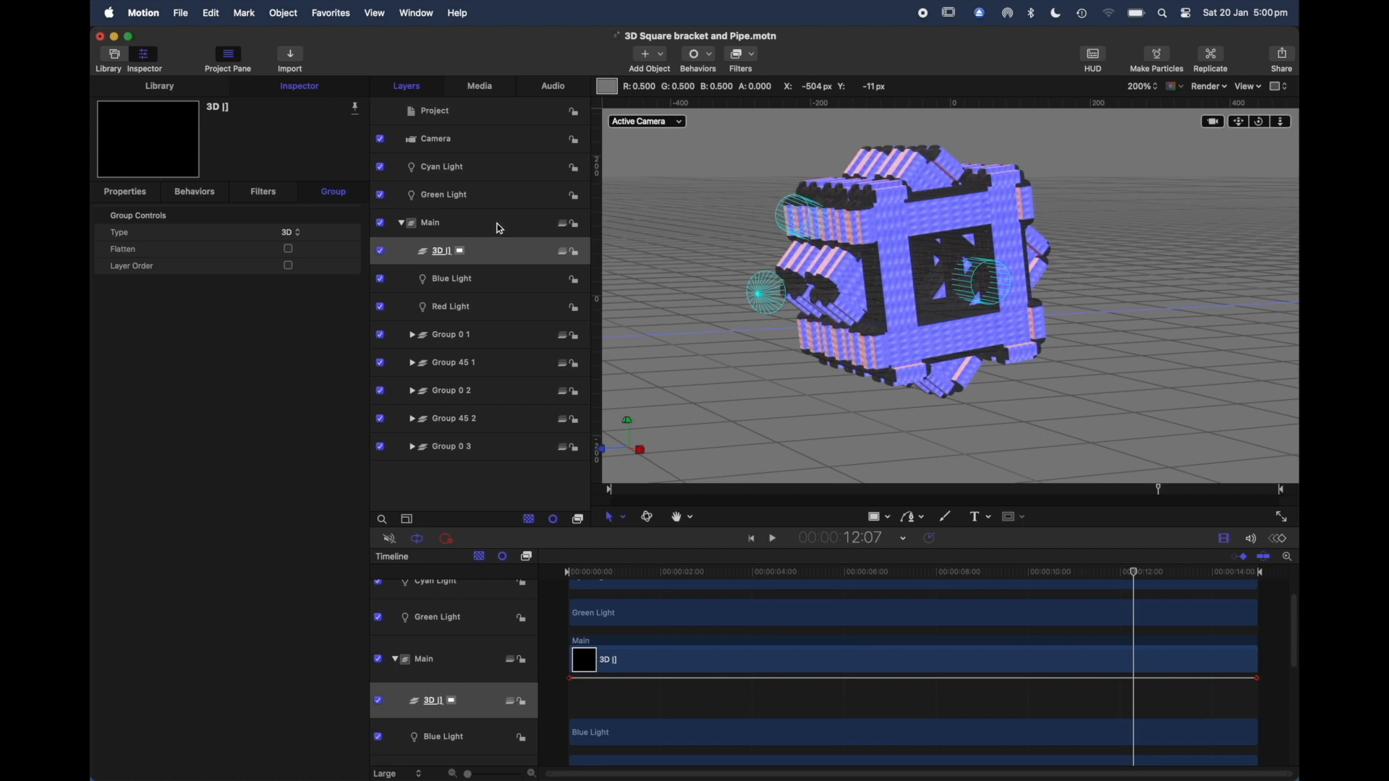
left_click(412, 336)
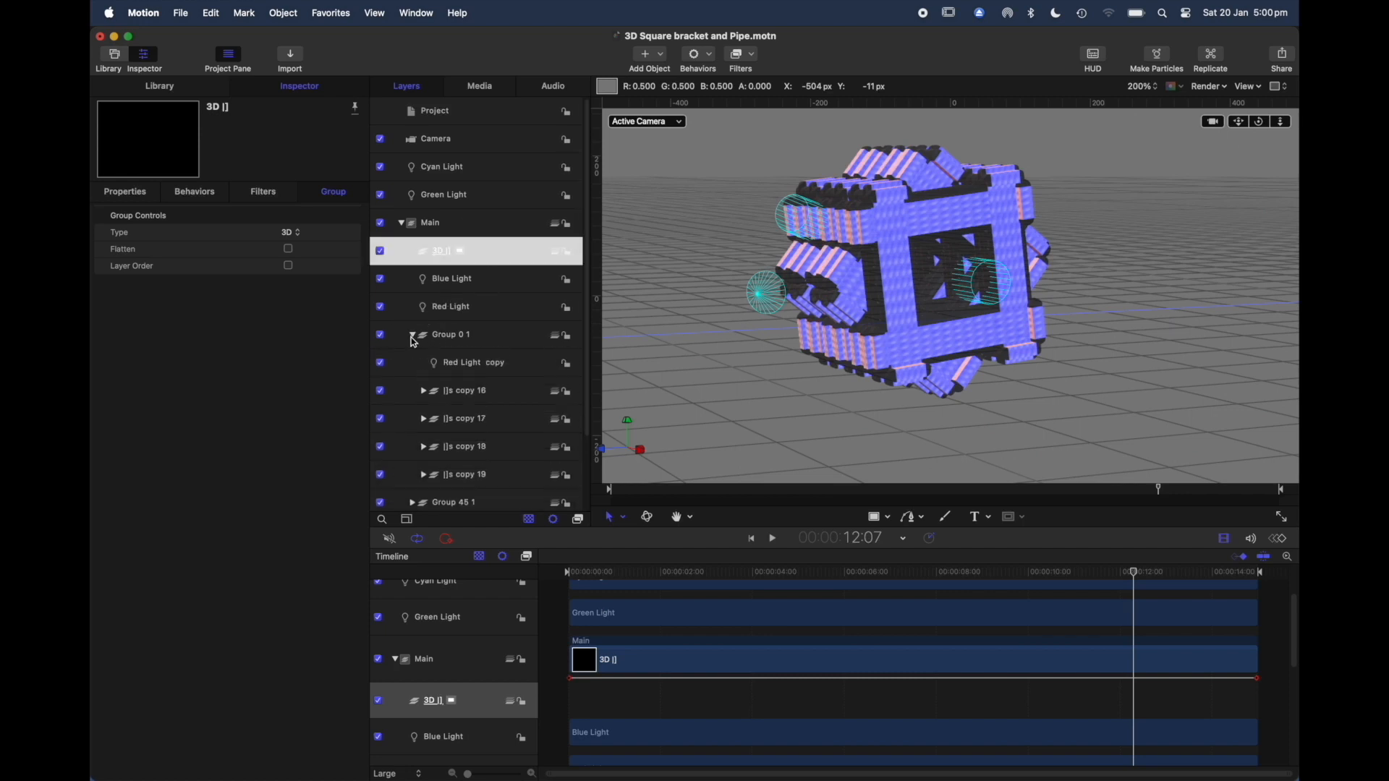
left_click(488, 338)
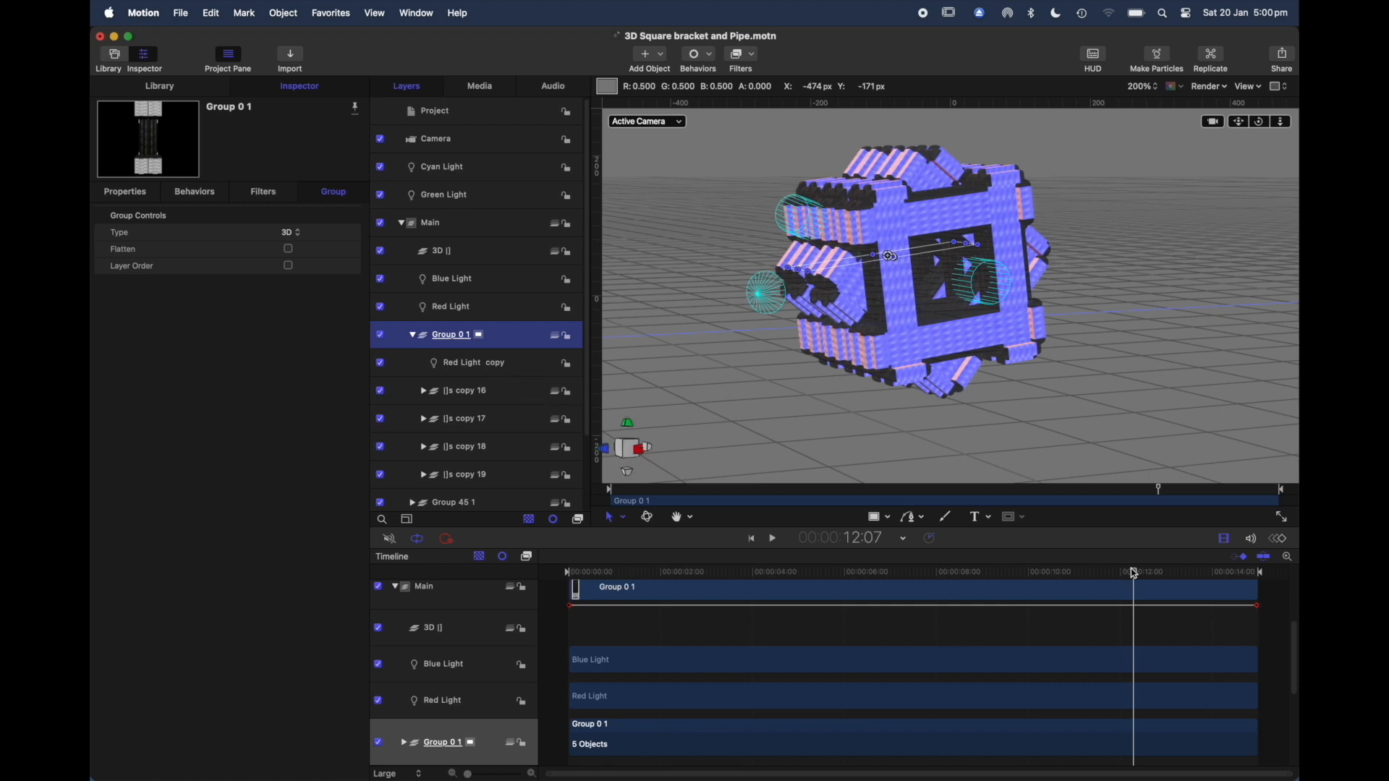
left_click_drag(1133, 573, 1031, 606)
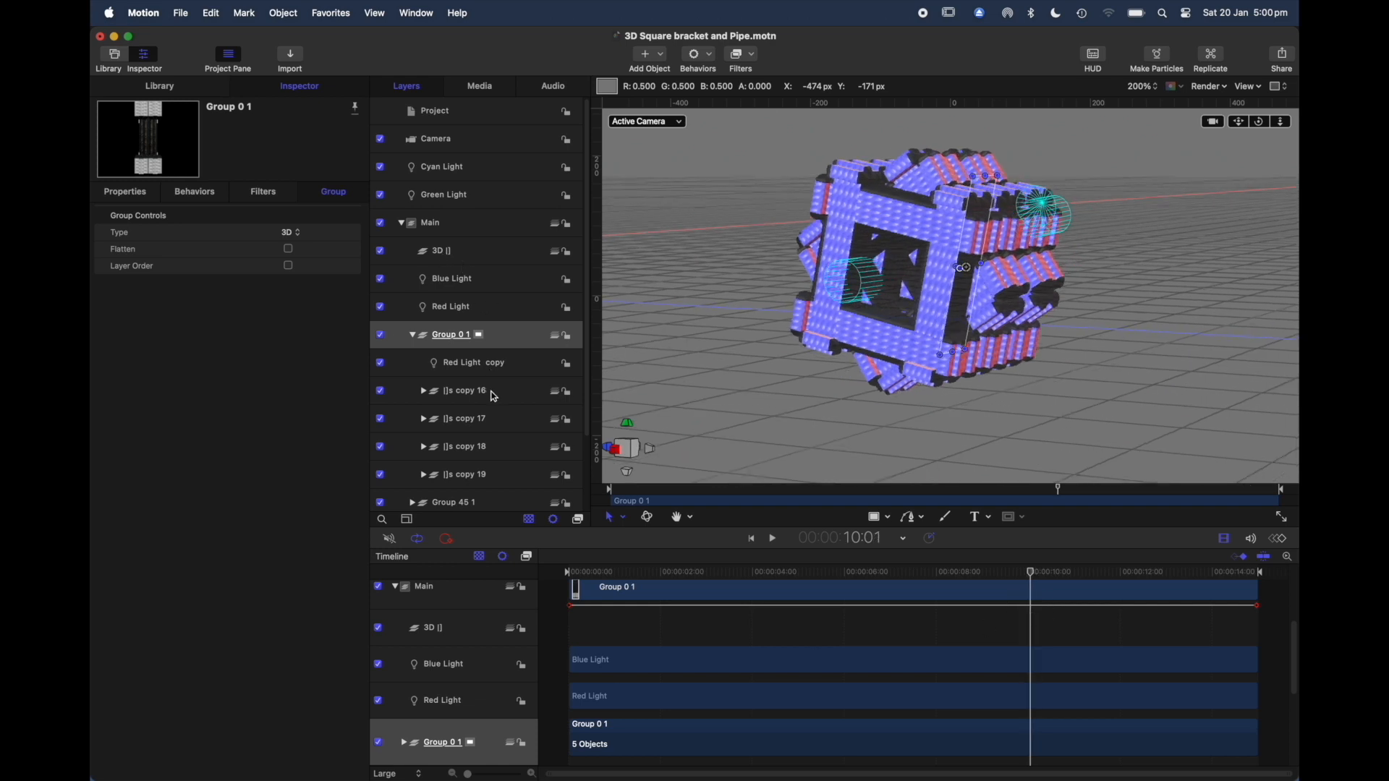
Step: Select Red Light copy in Group 0 1 and scrub back to 3:08 to examine its effect on the model
left_click(514, 374)
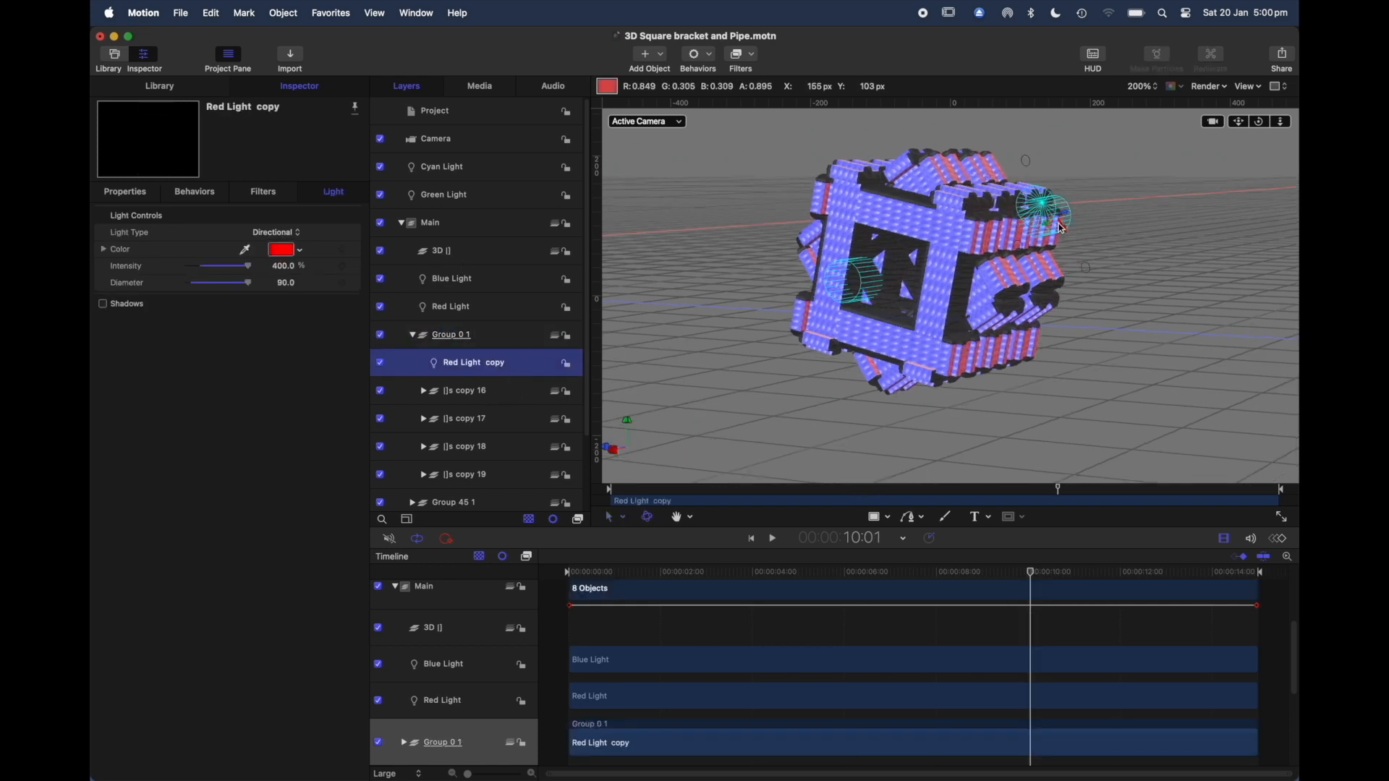
left_click_drag(1030, 579, 773, 689)
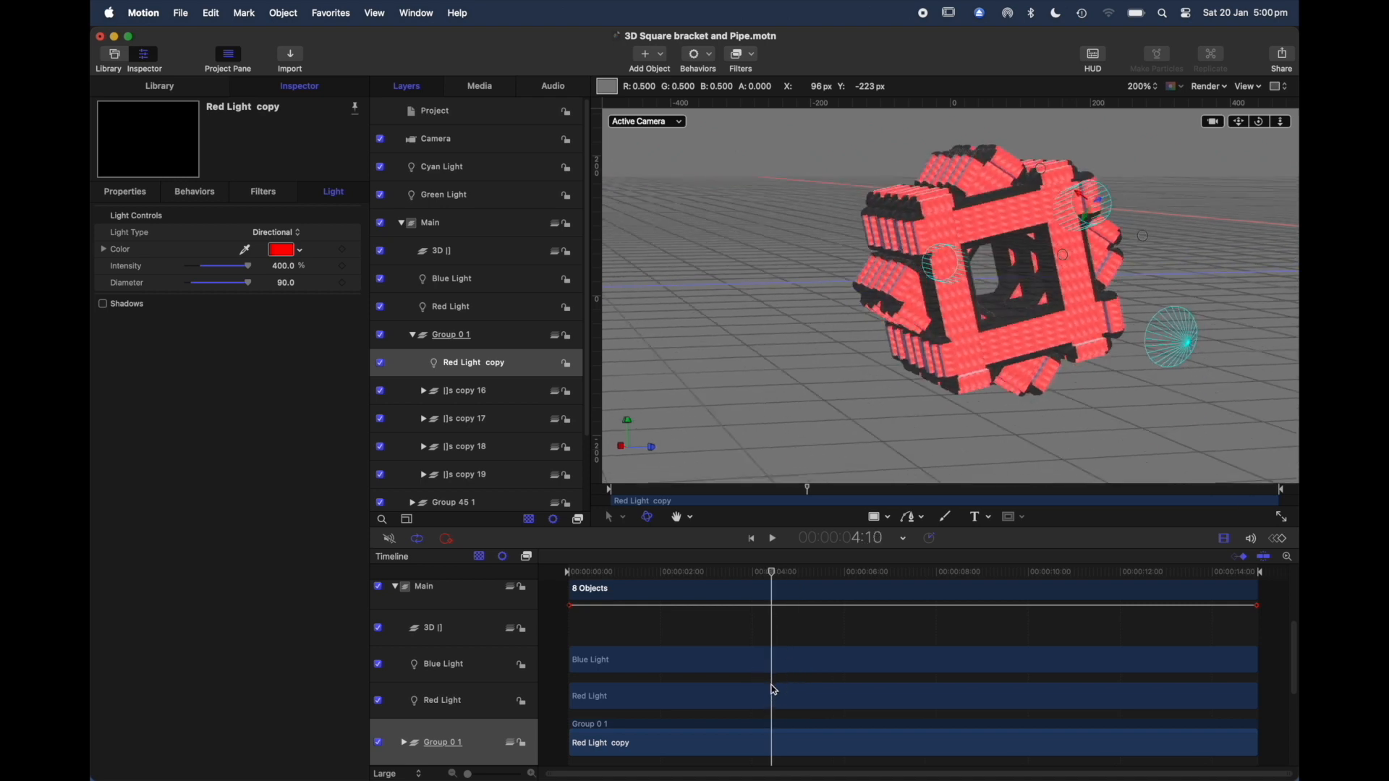
left_click_drag(773, 575, 724, 651)
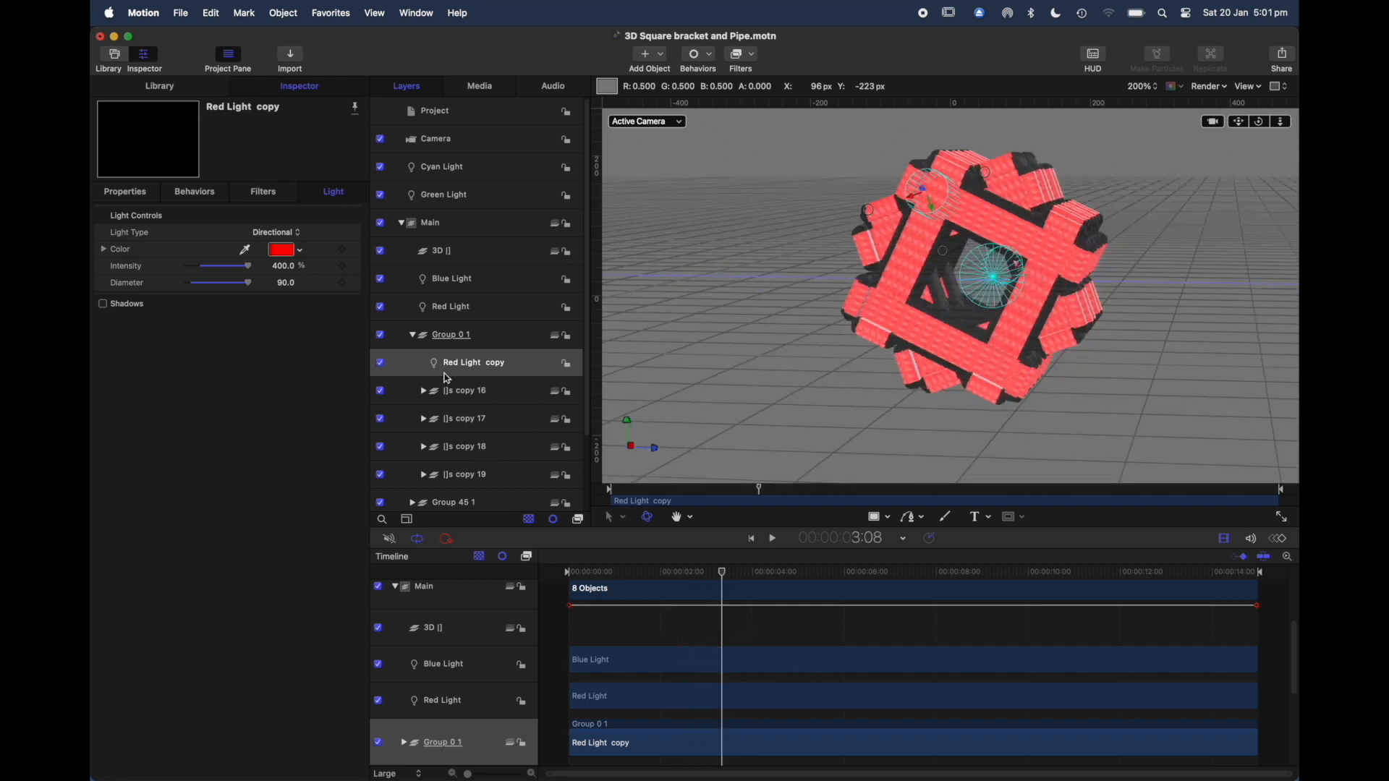
Step: Select []s copy 16, 17, 18 and 19 in turn to identify each bracket group in the model
left_click(492, 391)
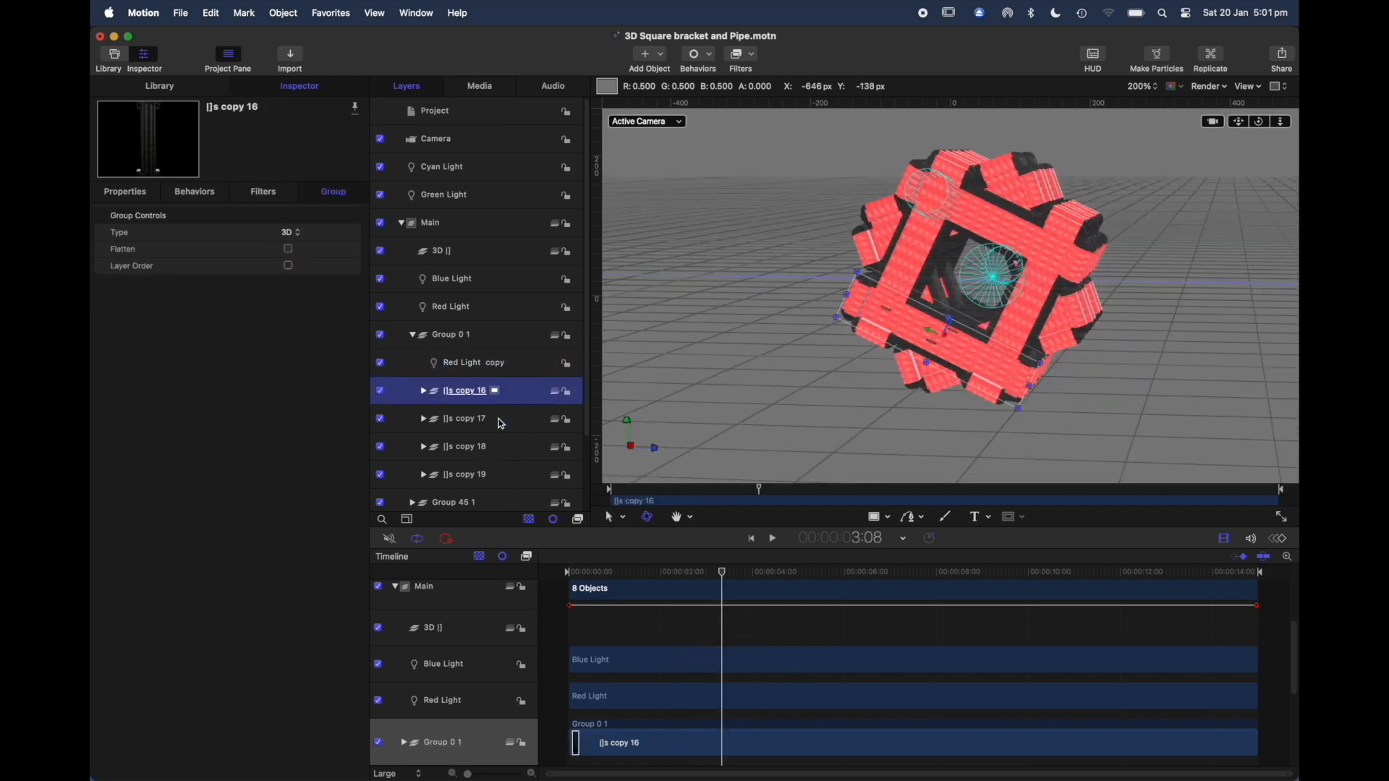
left_click(498, 419)
left_click(501, 448)
left_click(501, 473)
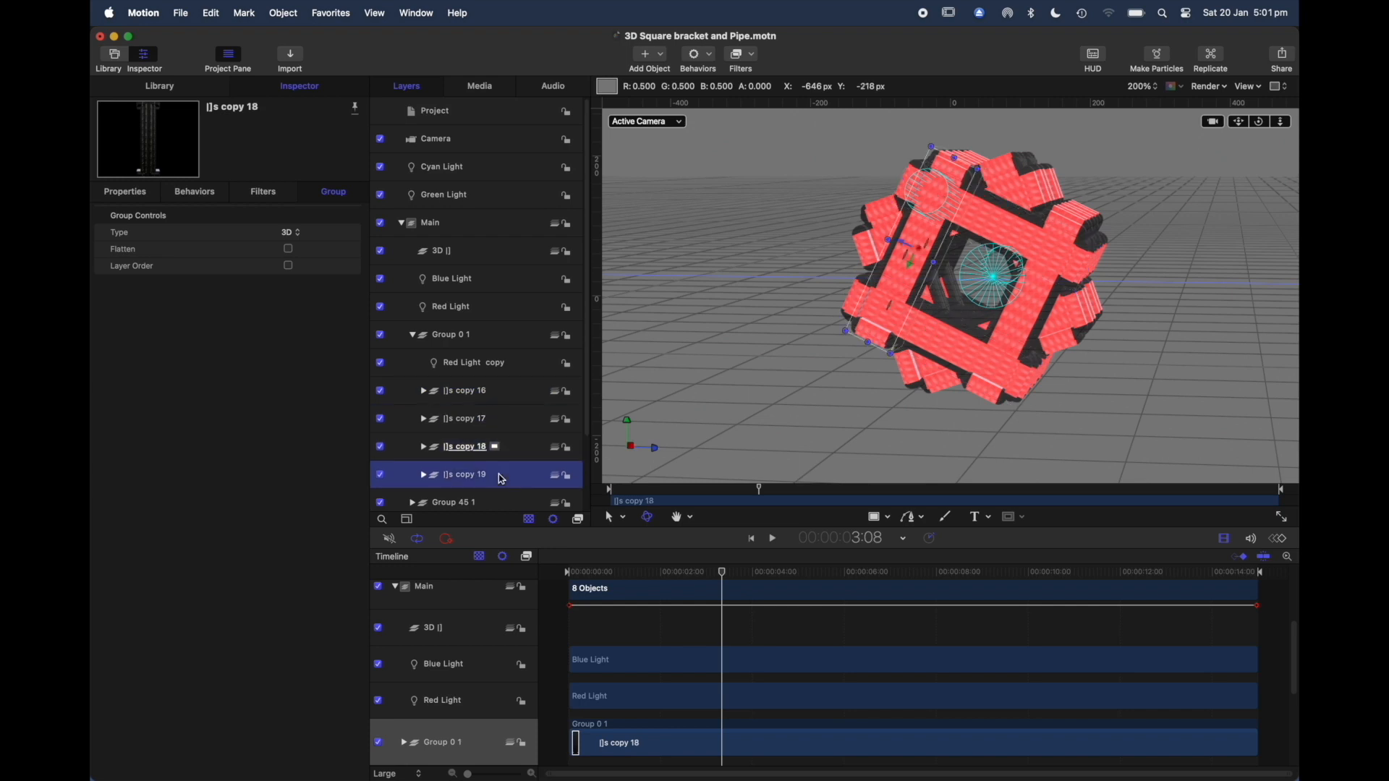
Step: Collapse Group 0 1, and expand and collapse Group 45 1 to examine the bracket copies it contains
scroll(511, 449, "down", 3)
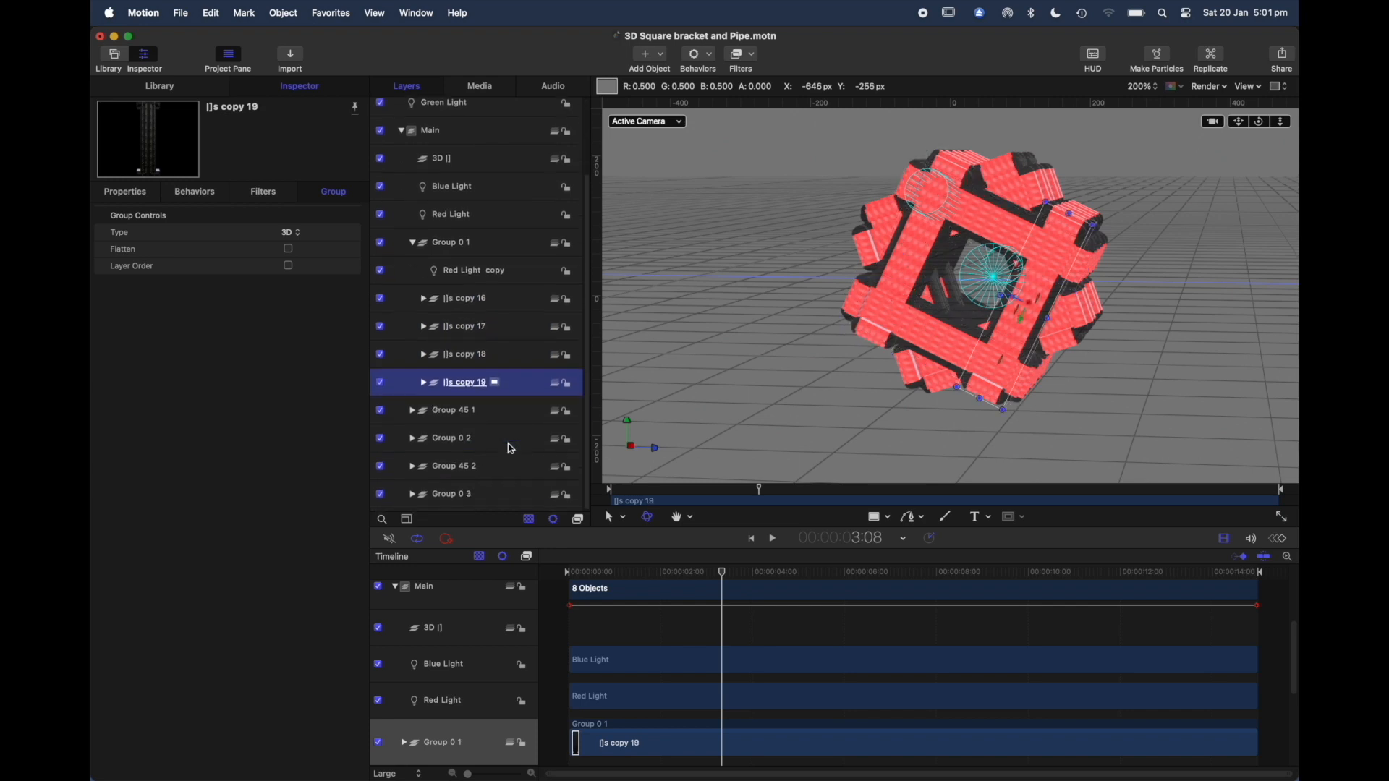
left_click(411, 245)
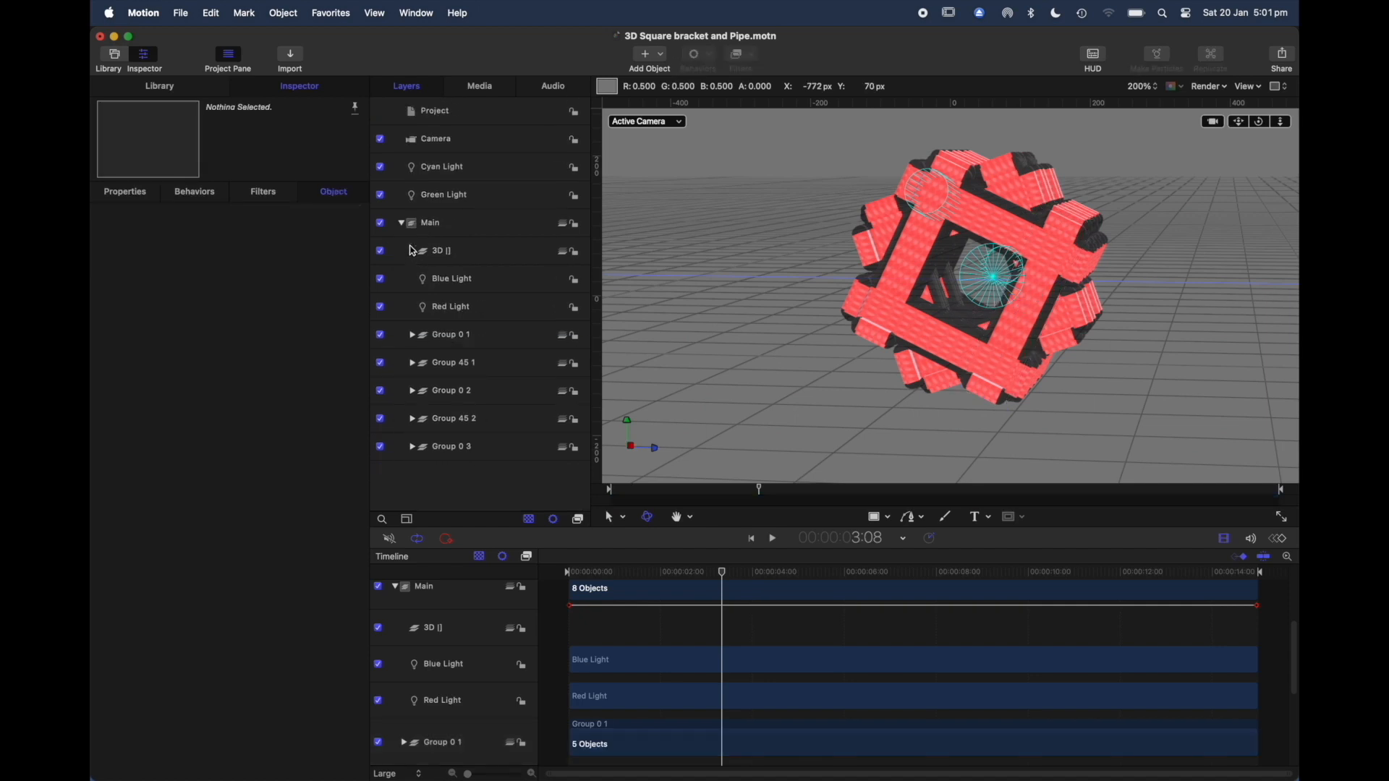
left_click(410, 337)
left_click(410, 337)
left_click(411, 363)
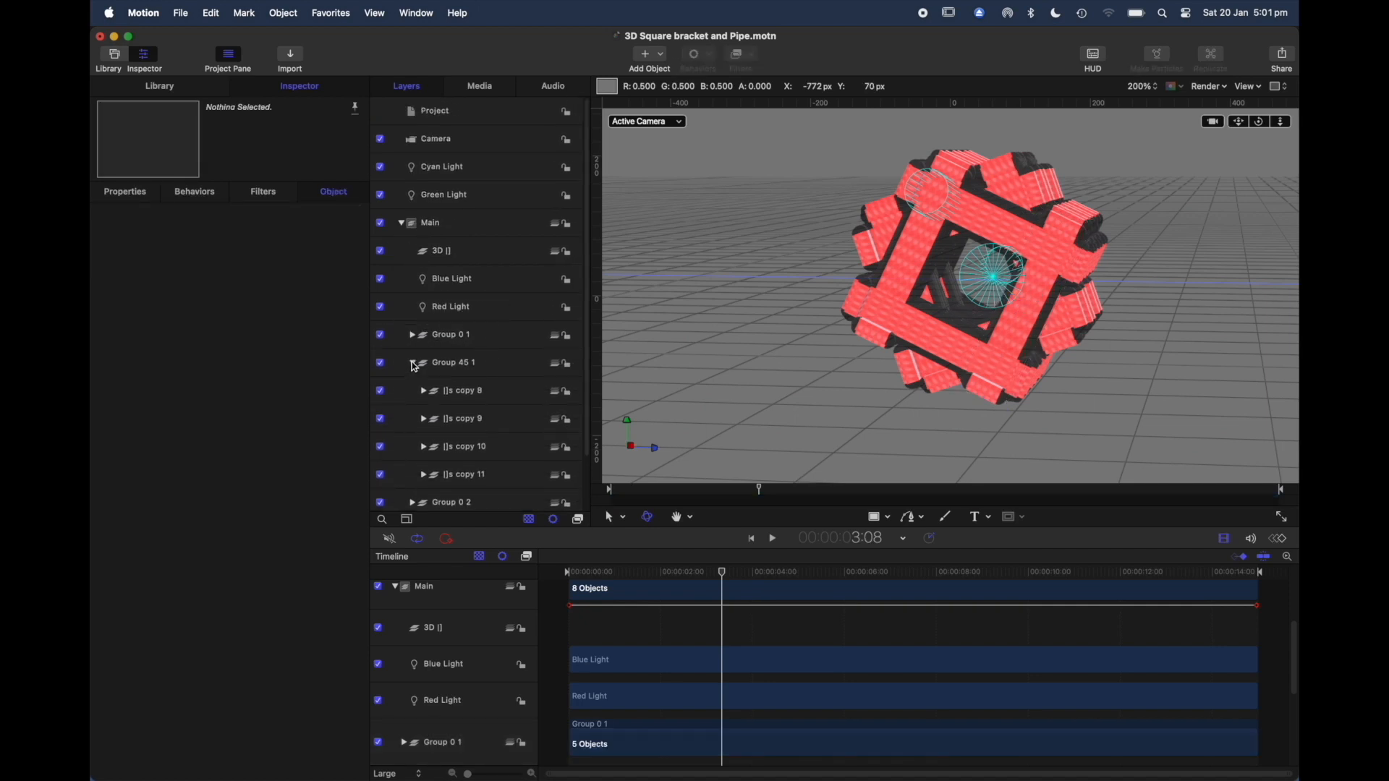
scroll(499, 457, "down", 2)
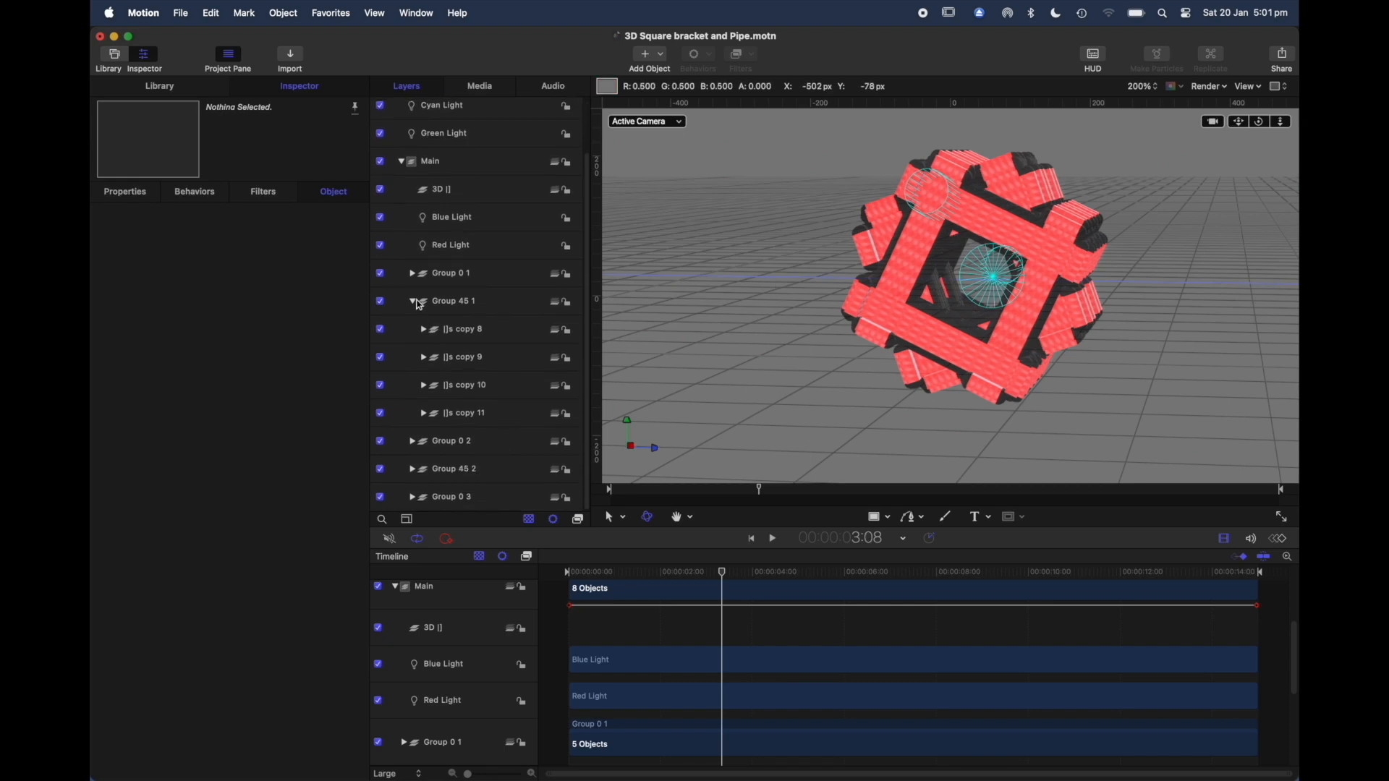
left_click(412, 303)
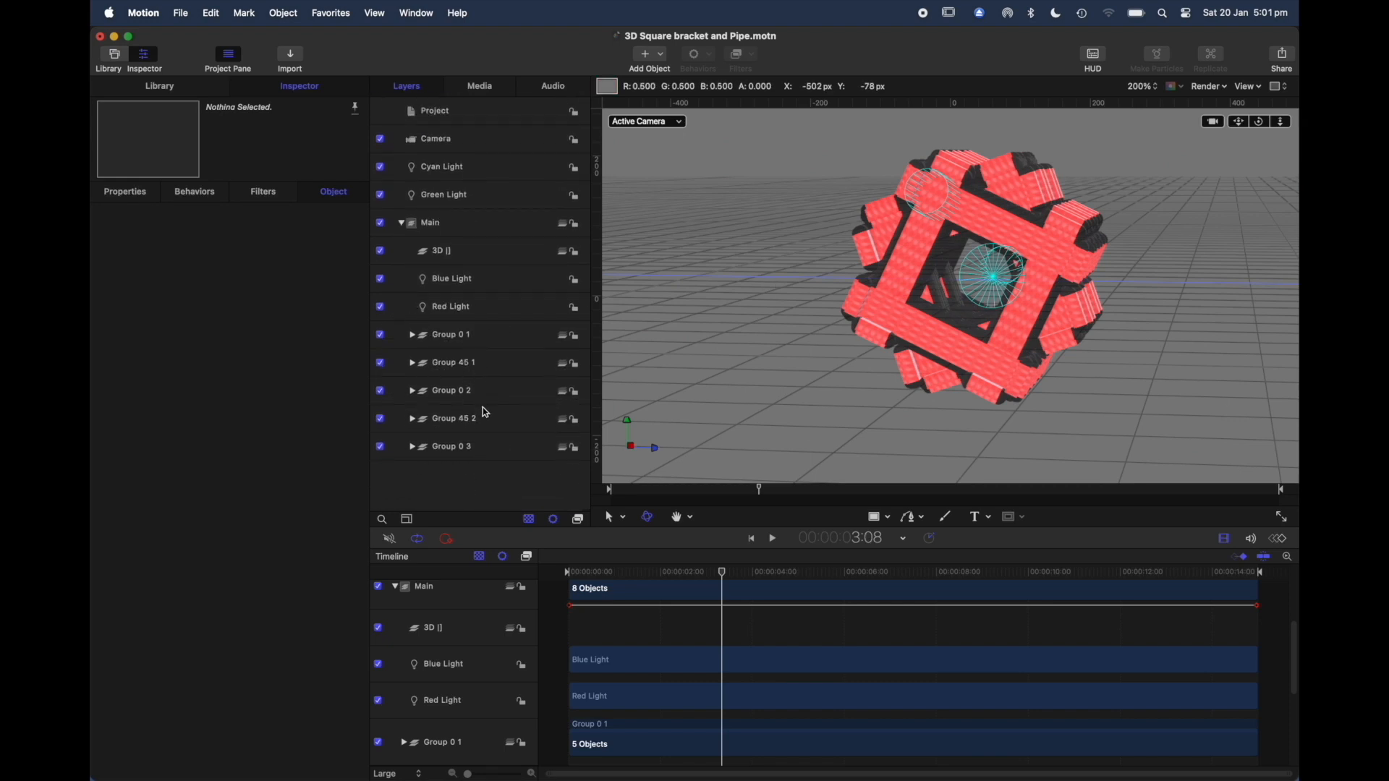
Step: Expand and collapse Group 0 2 and Group 45 2 in turn to examine their bracket copies
left_click(413, 391)
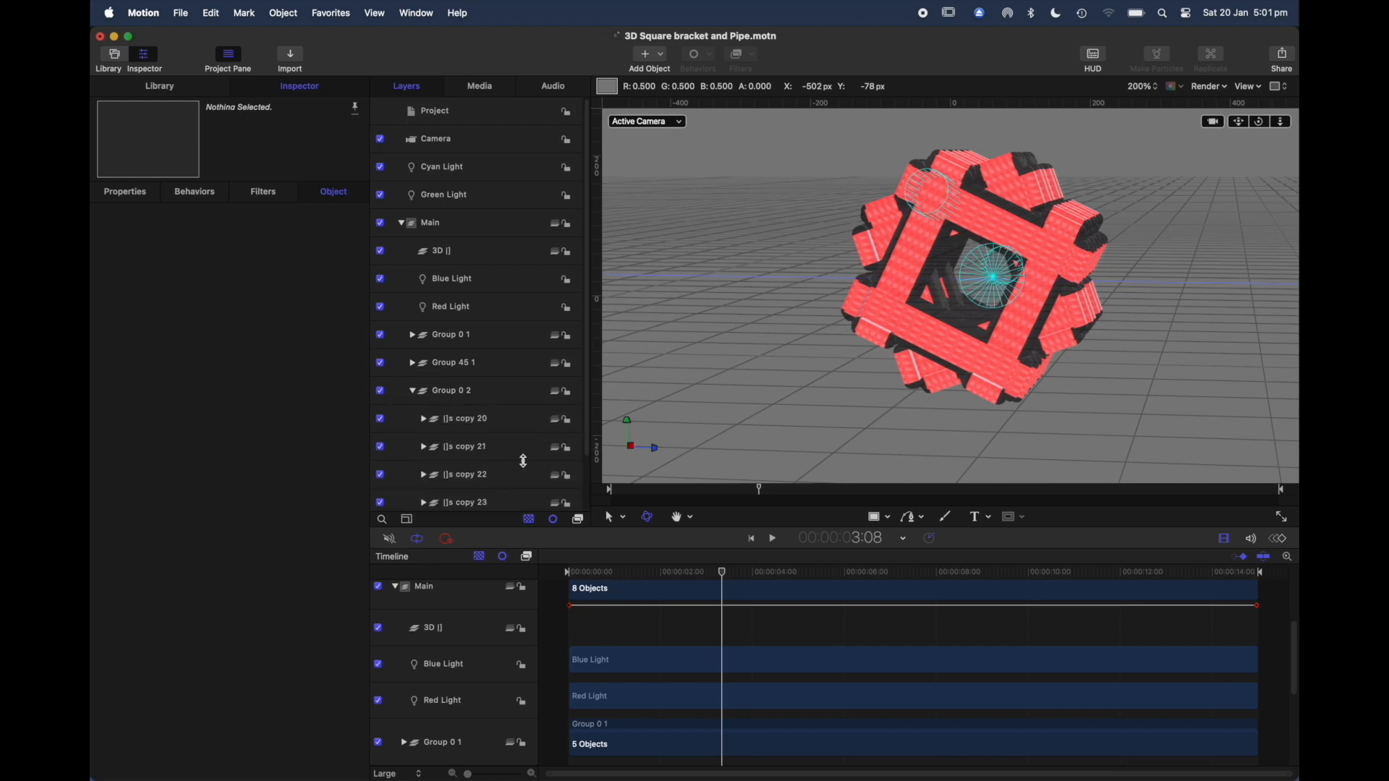
scroll(523, 461, "down", 2)
left_click(414, 332)
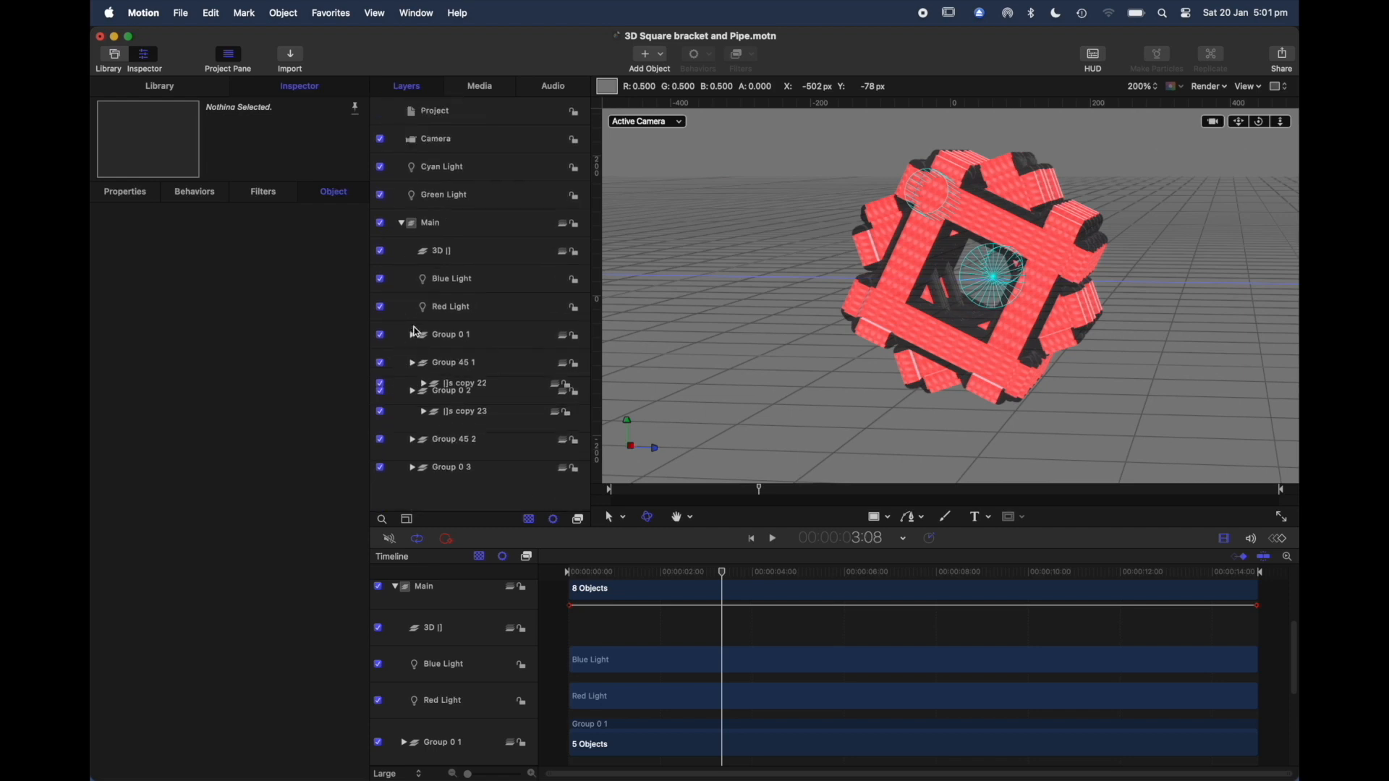
left_click(413, 420)
scroll(481, 465, "down", 2)
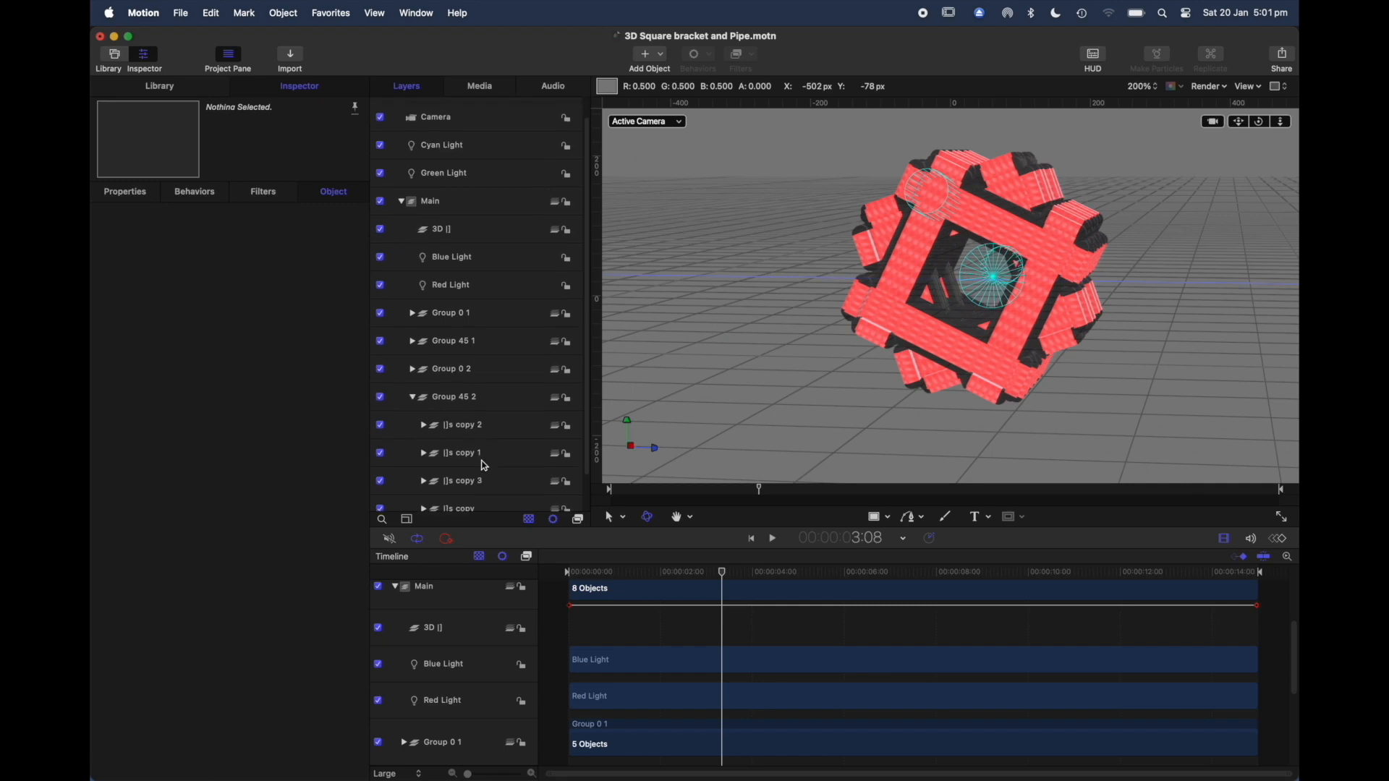
left_click(412, 358)
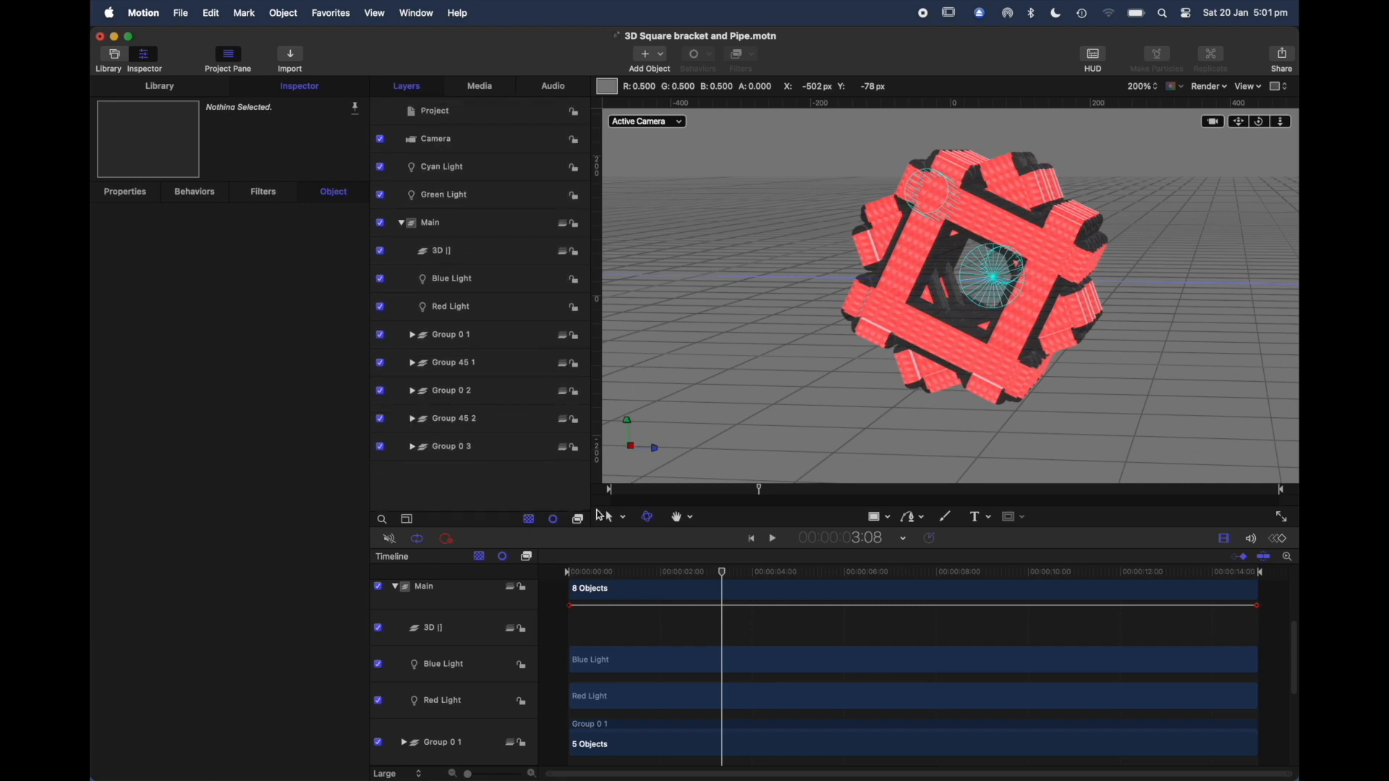
Step: Scrub the animation to 6:05 and select Group 45 1, Group 45 2 and Group 0 1 in turn to identify them in the model
left_click_drag(723, 571, 854, 572)
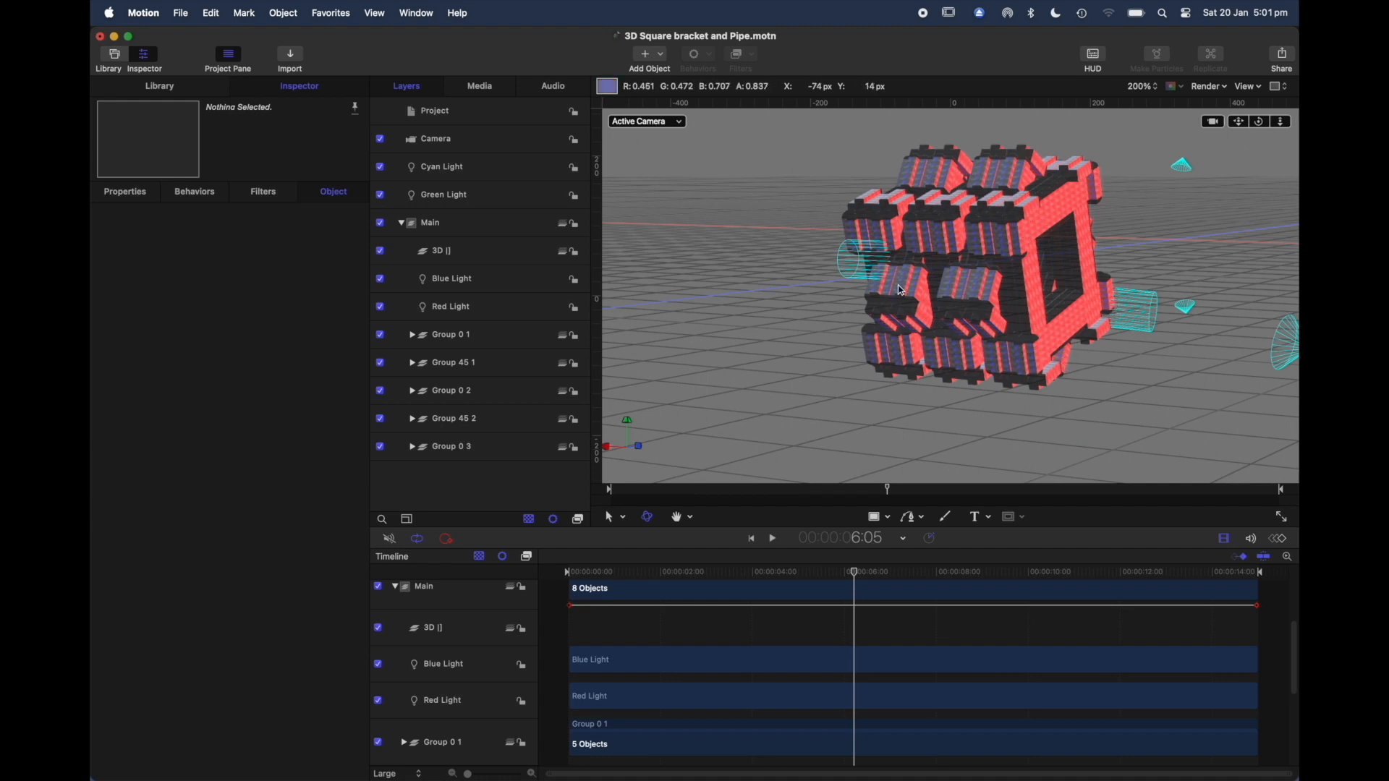
left_click(483, 377)
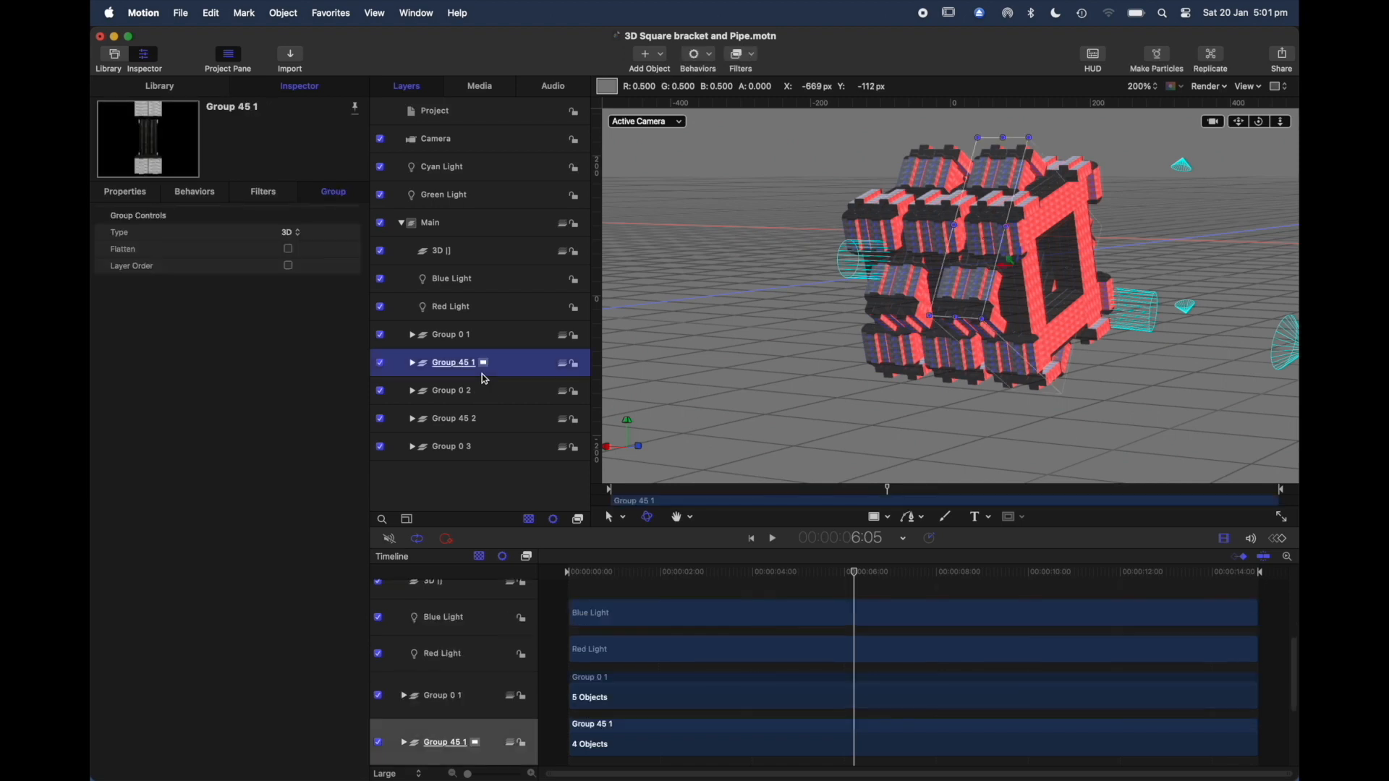
left_click(491, 427)
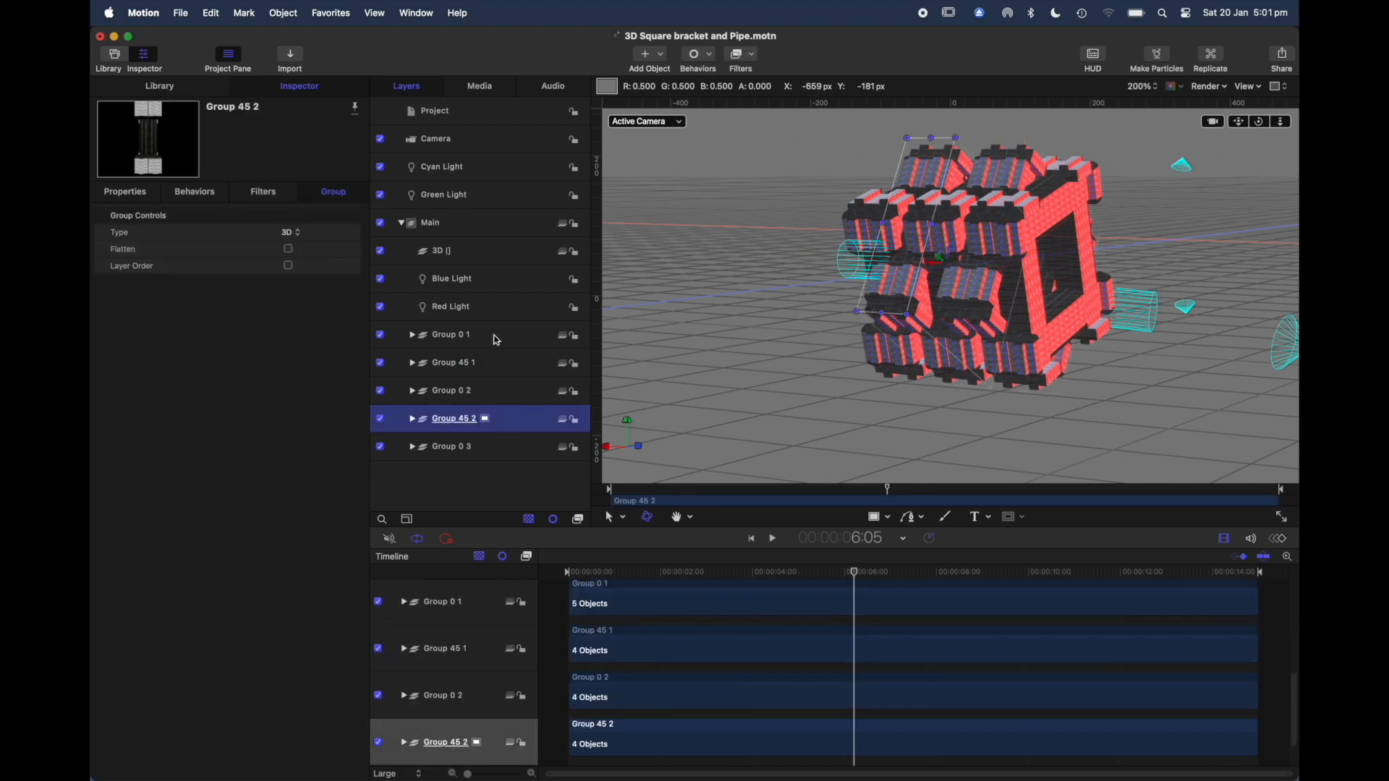
left_click(495, 341)
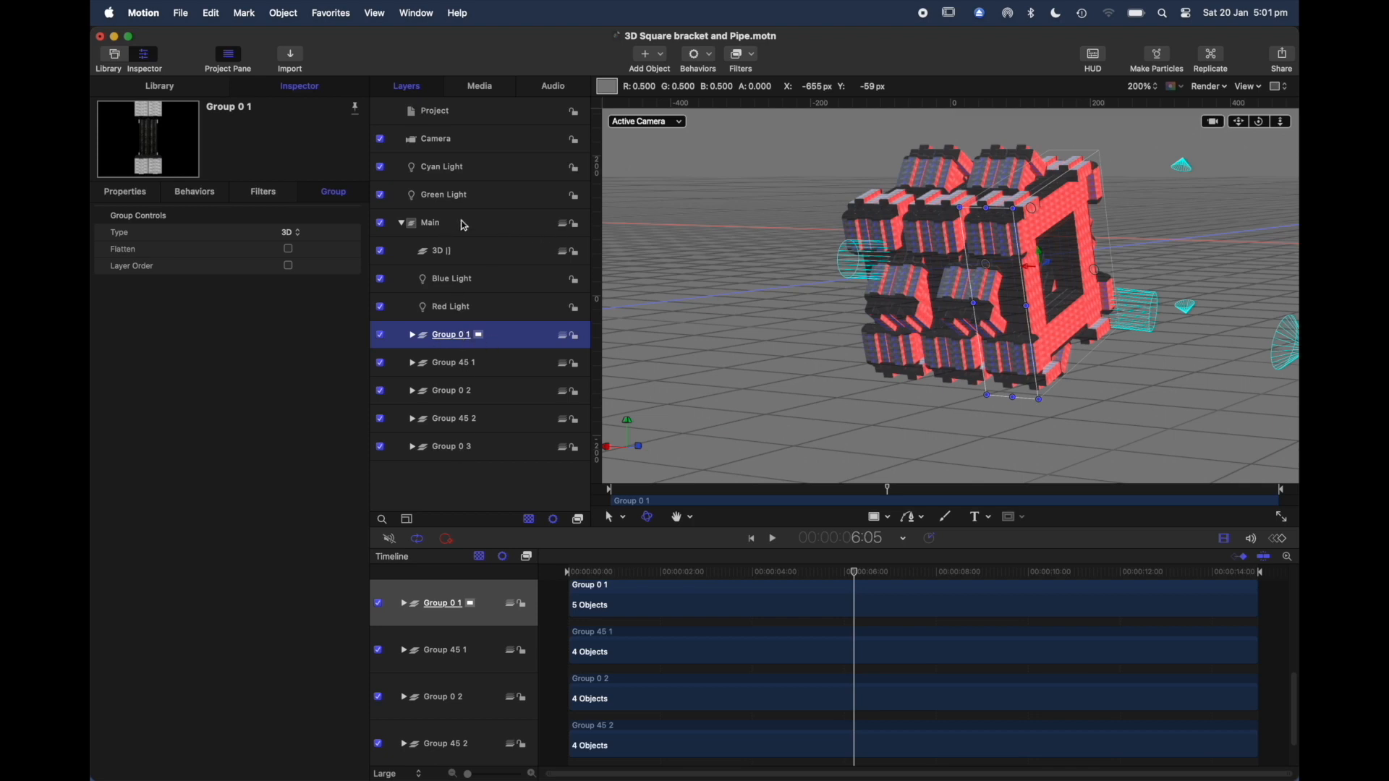
Step: Collapse the Main group, select Green Light and scrub back to 2:14 to examine its effect on the model
left_click(402, 225)
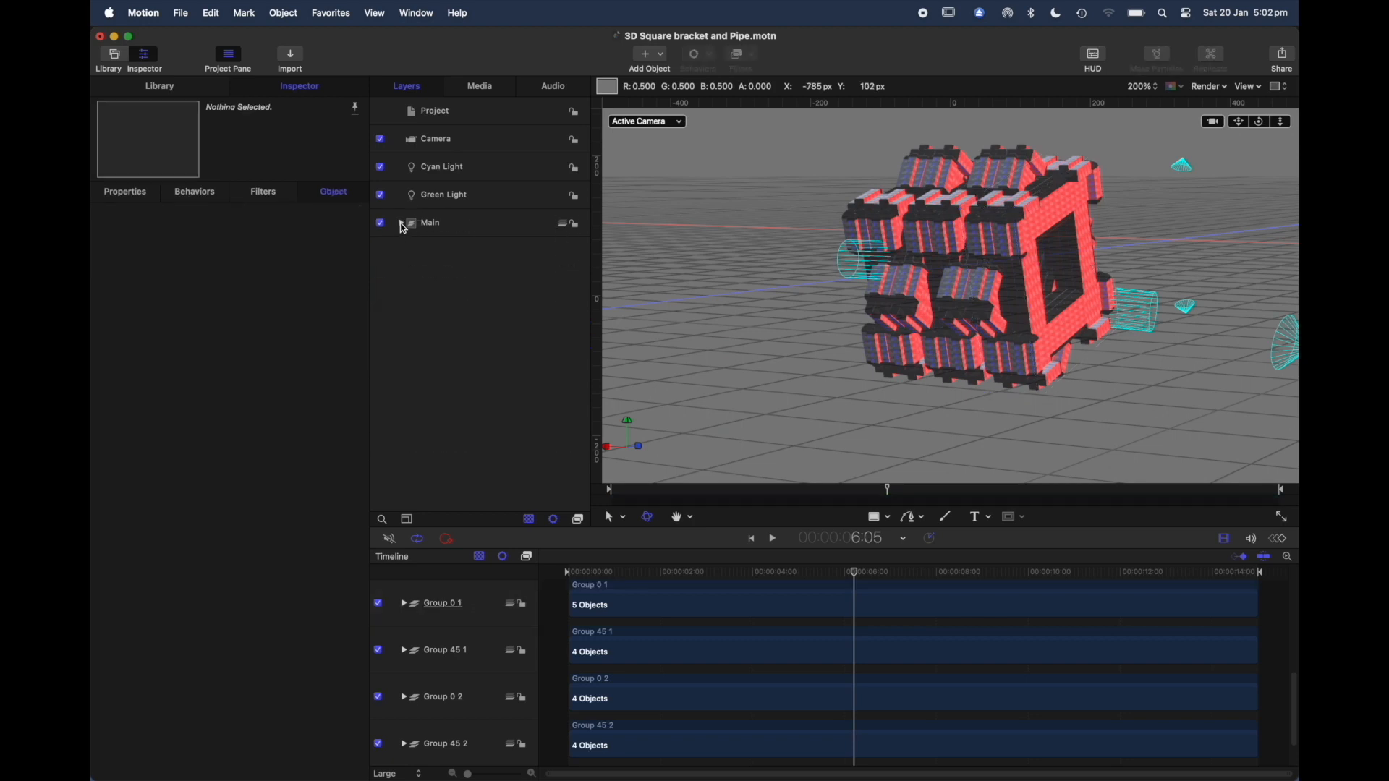
left_click(489, 198)
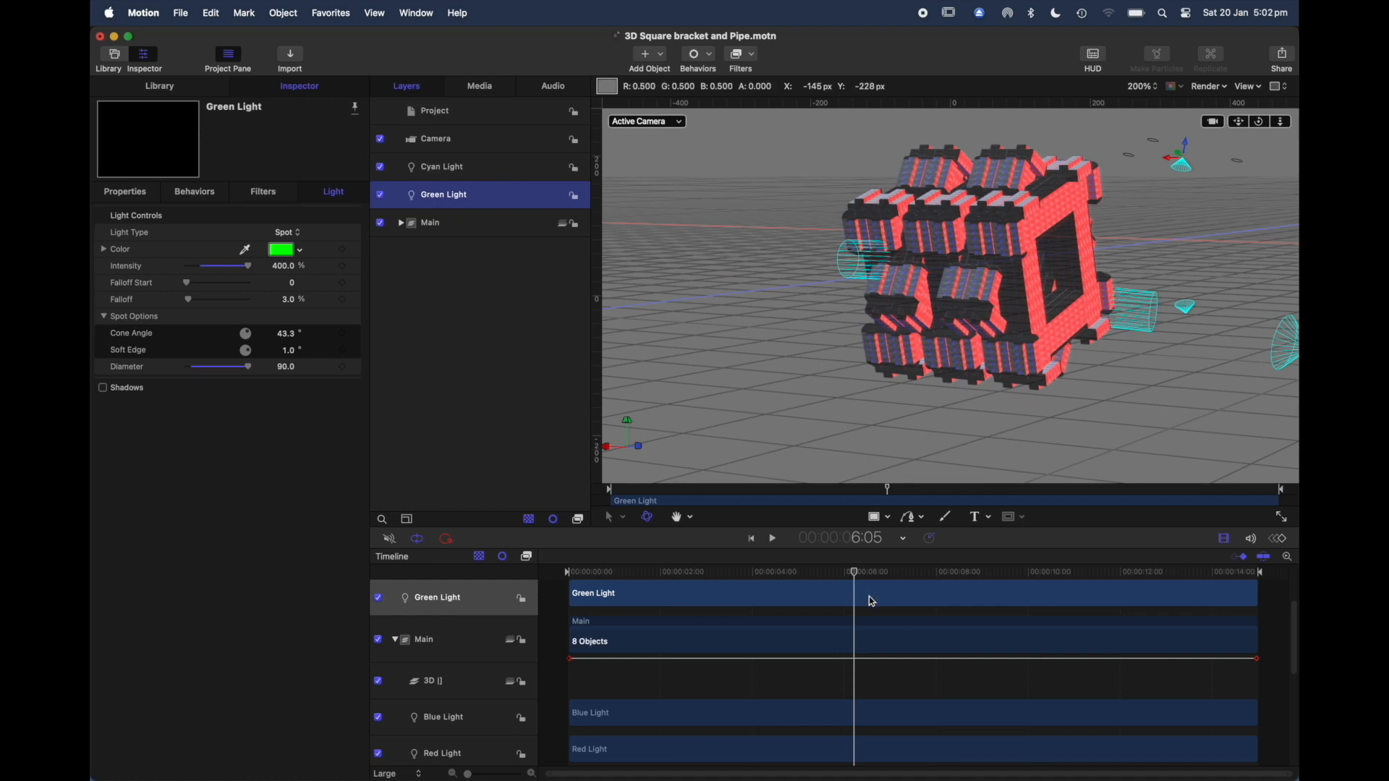
left_click(854, 575)
left_click_drag(854, 575, 691, 614)
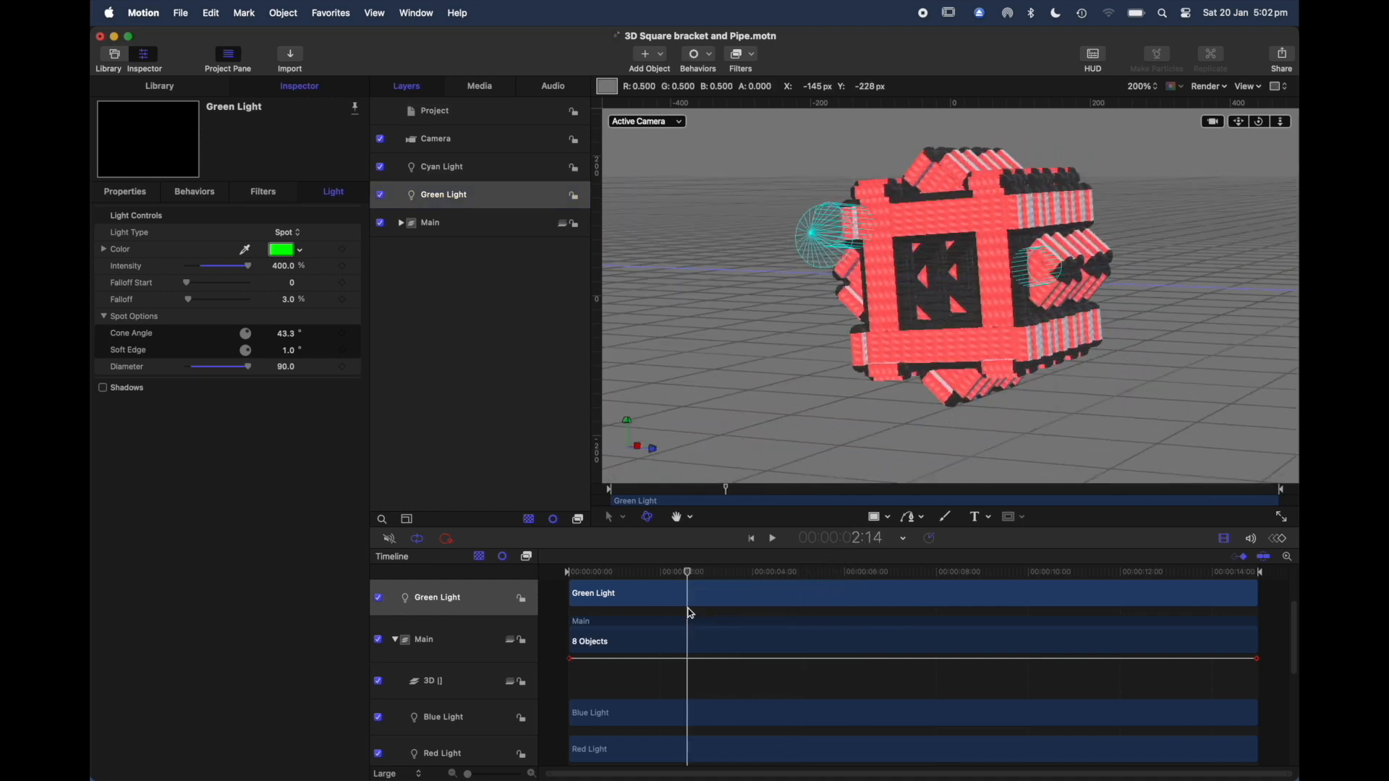
Step: Switch the canvas to the Top view at 50% zoom and play the animation to examine the lights around the model
left_click(680, 121)
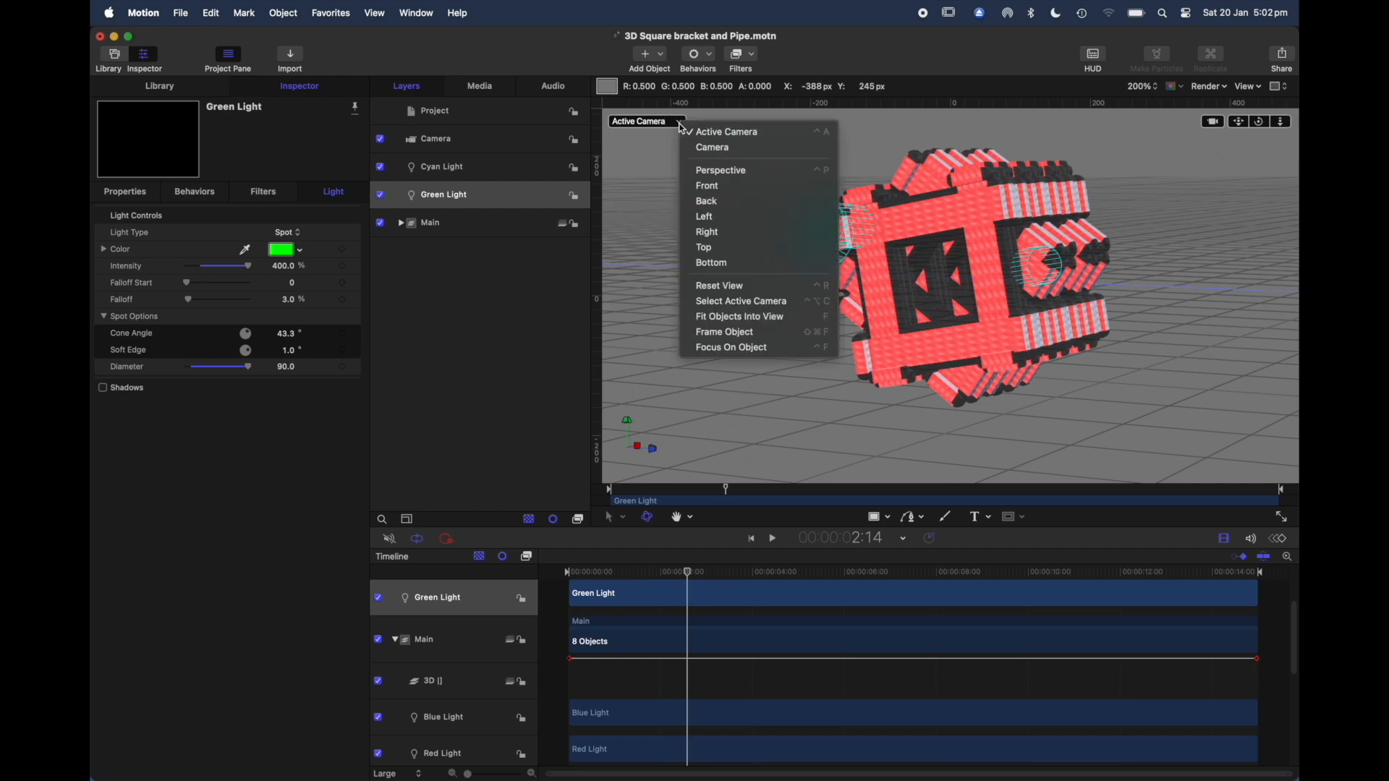
left_click(708, 248)
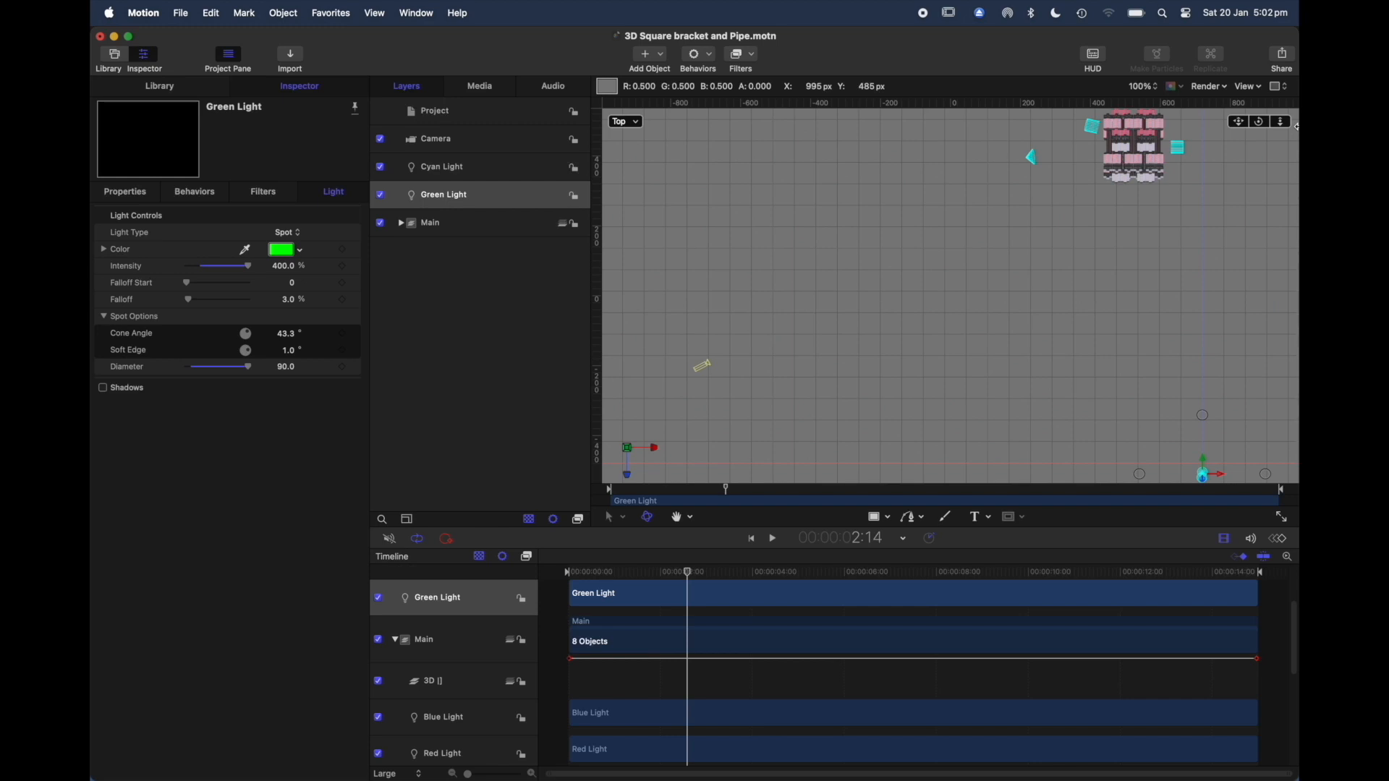
left_click_drag(1221, 223, 1218, 313)
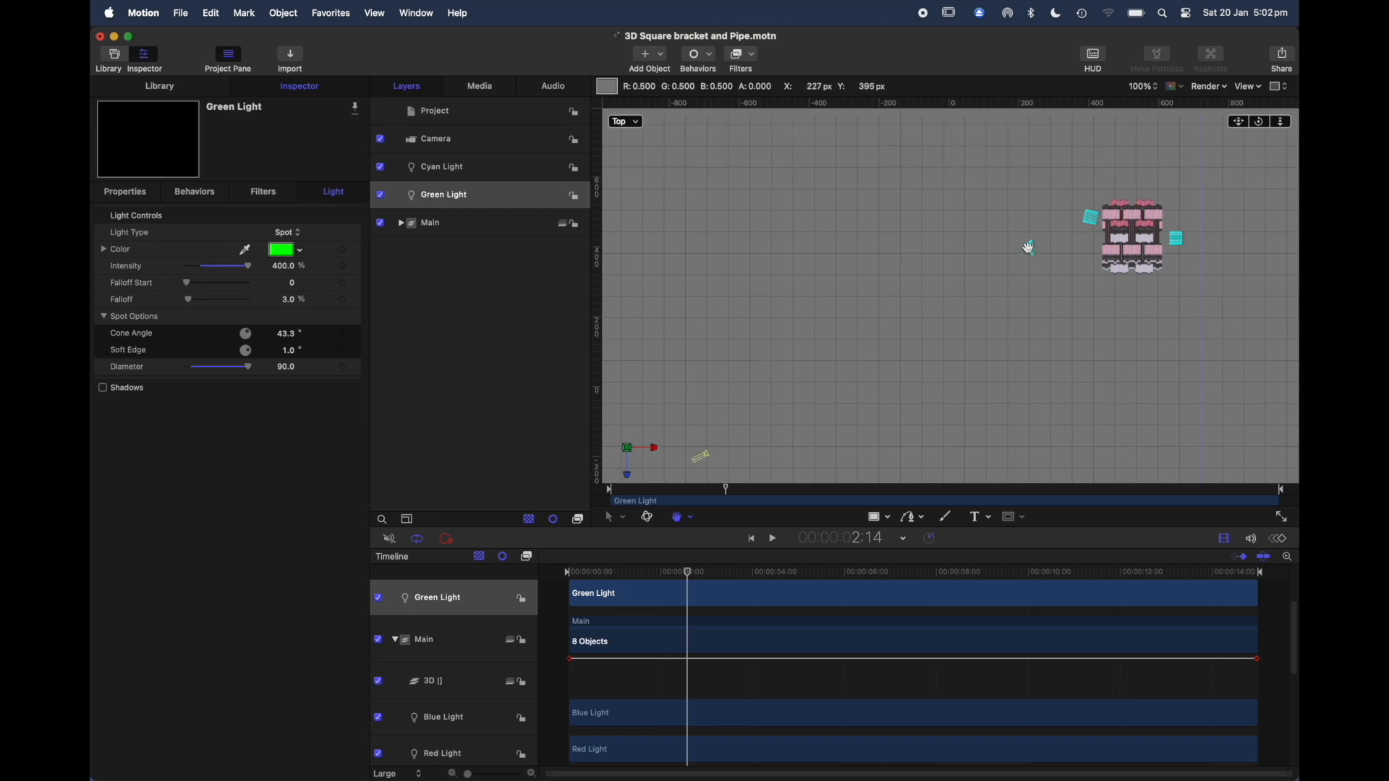
key("space")
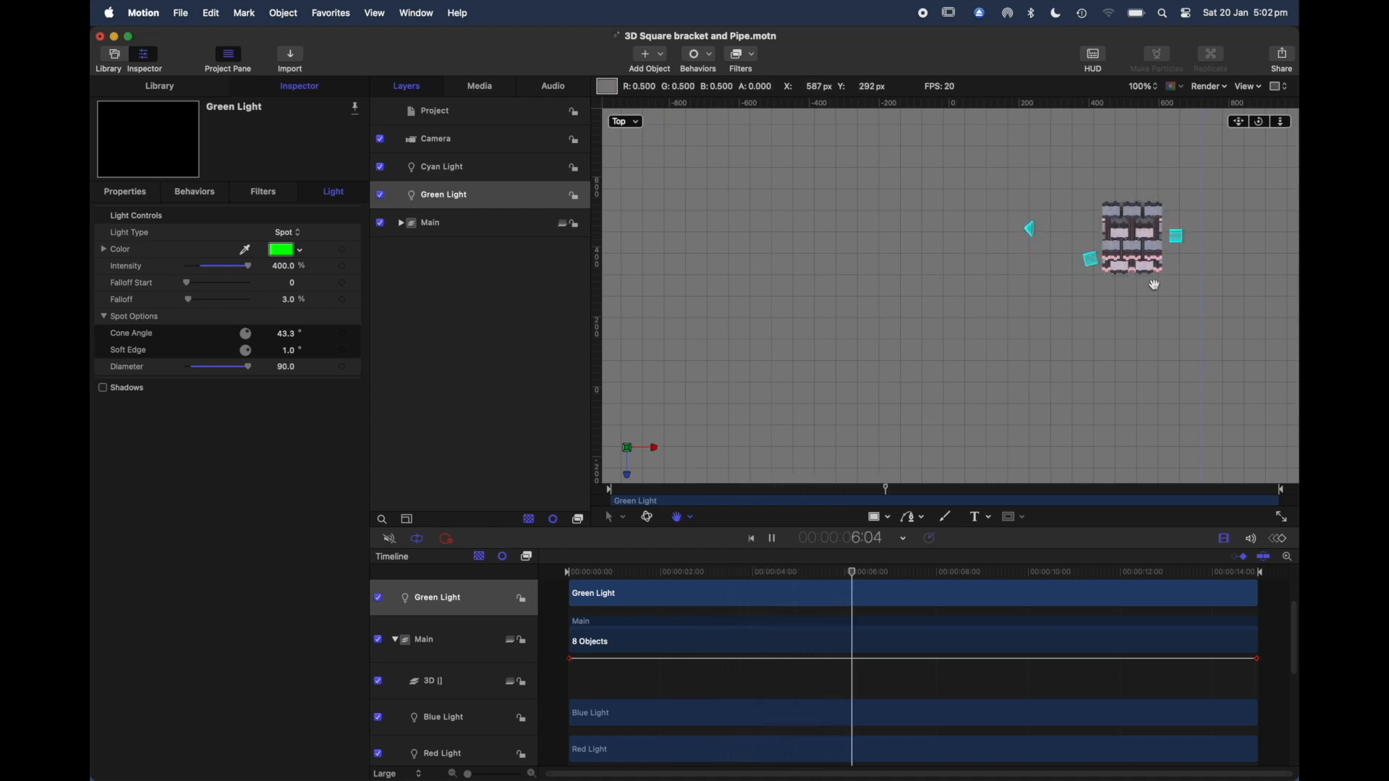
left_click(1157, 87)
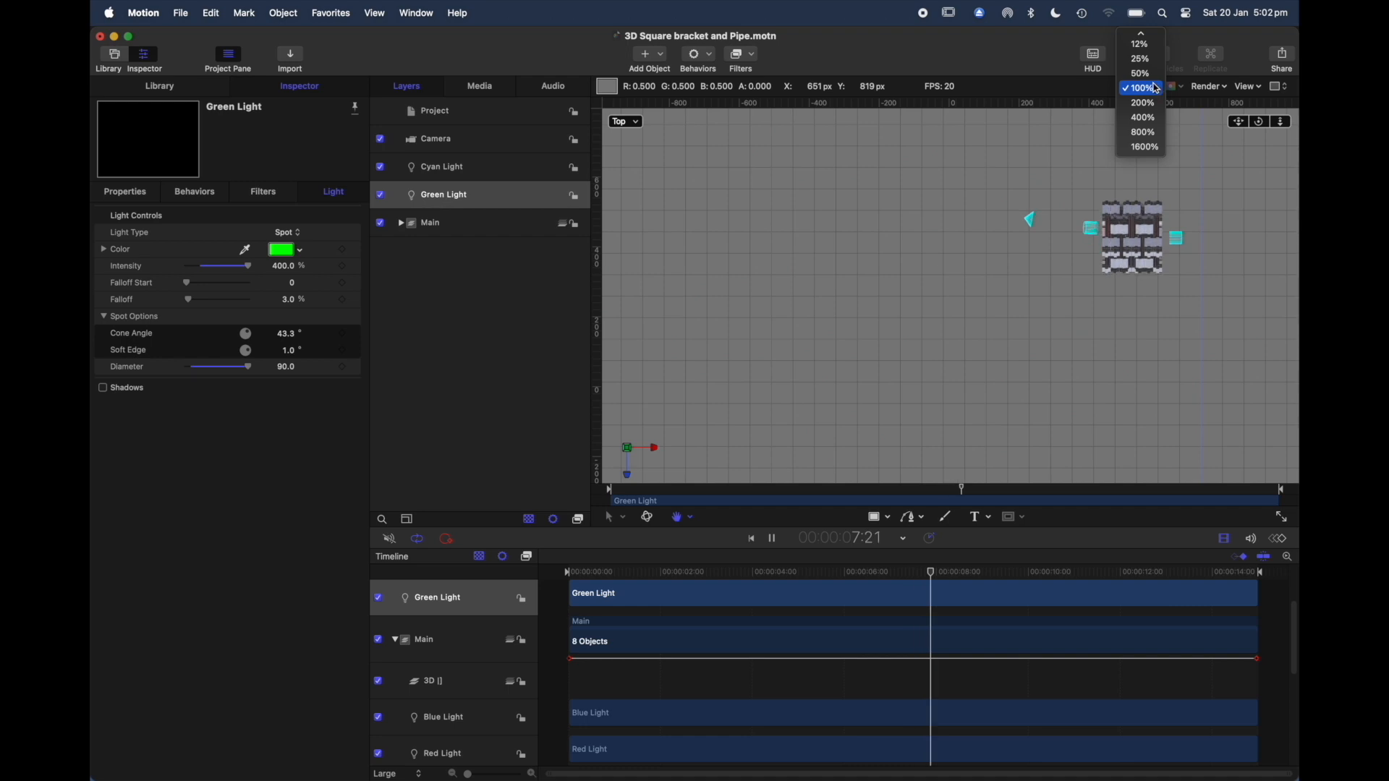
left_click(1140, 73)
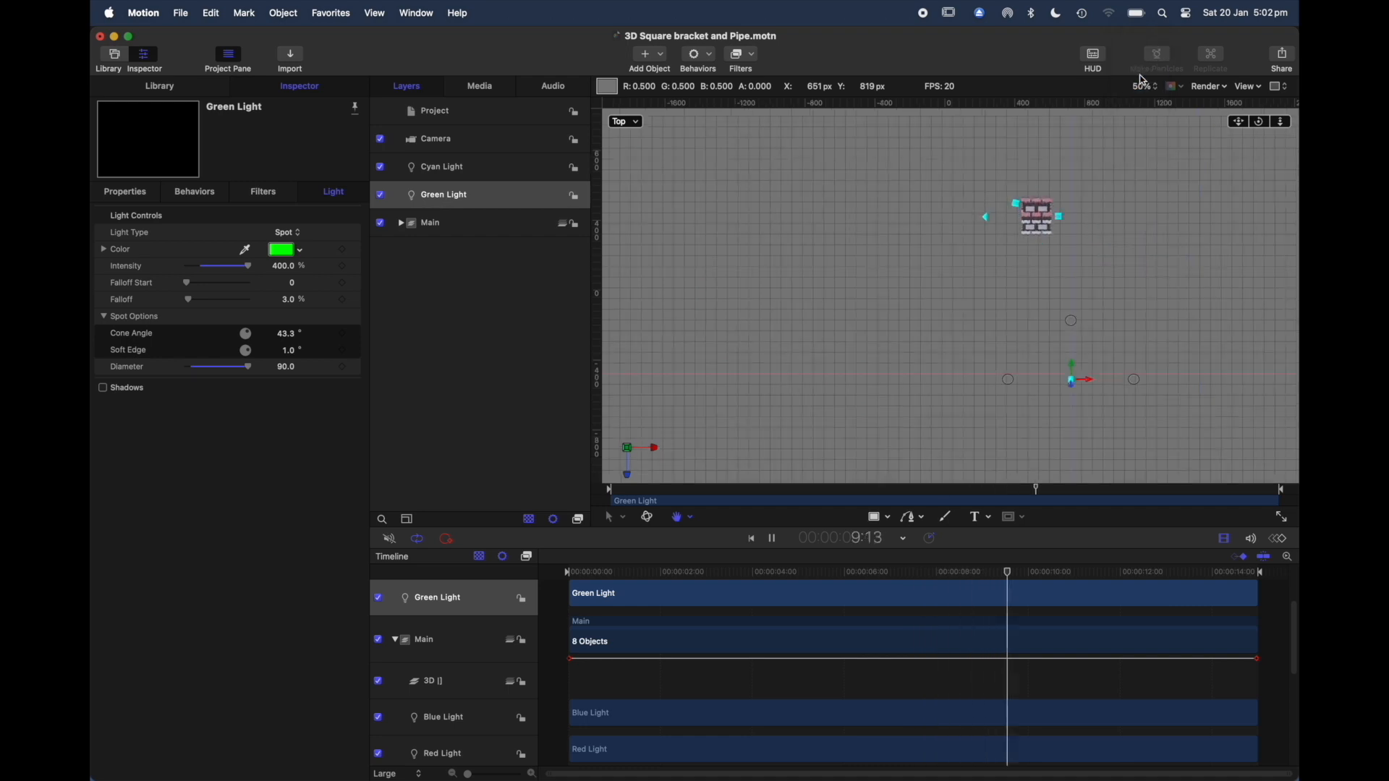
left_click_drag(1044, 294, 992, 329)
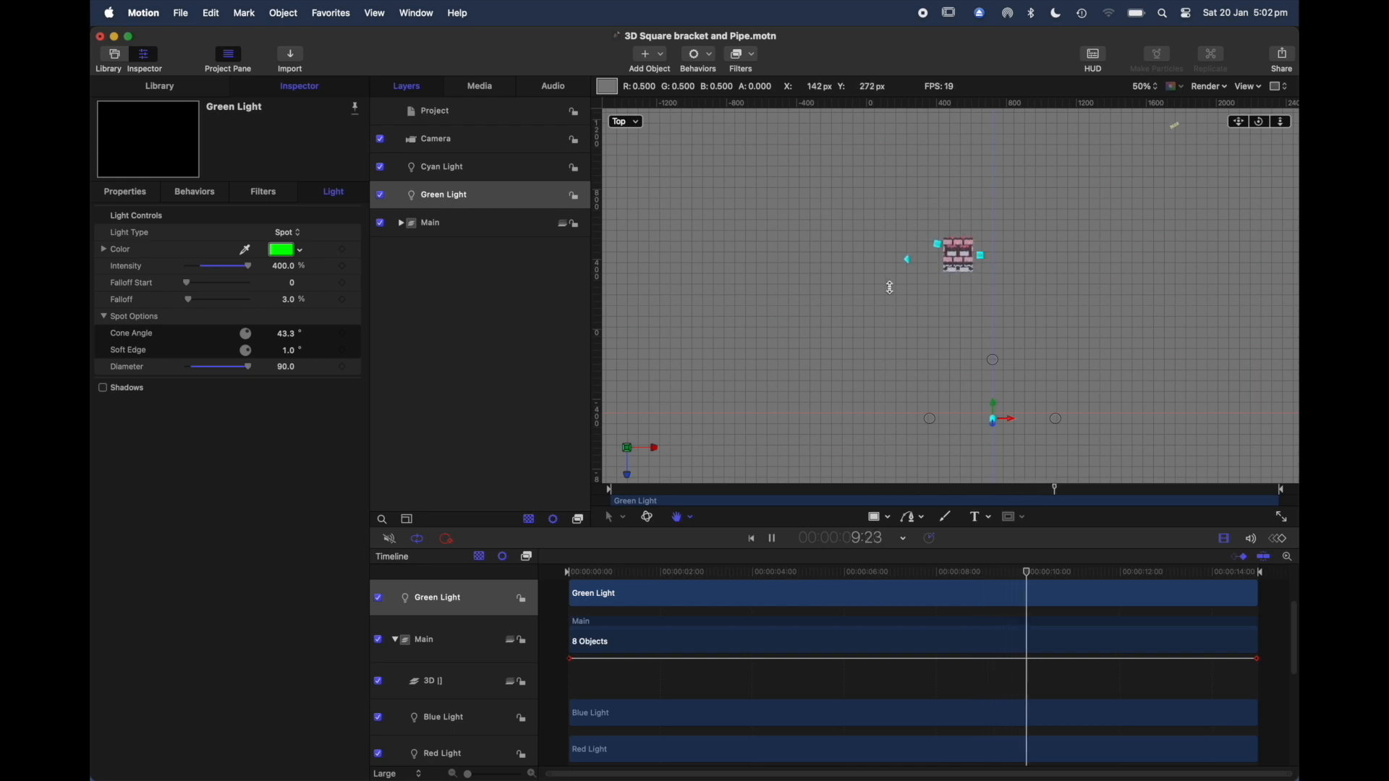
Step: Expand the Main group and select Blue Light, Red Light and Main in turn to locate them during playback
left_click(399, 230)
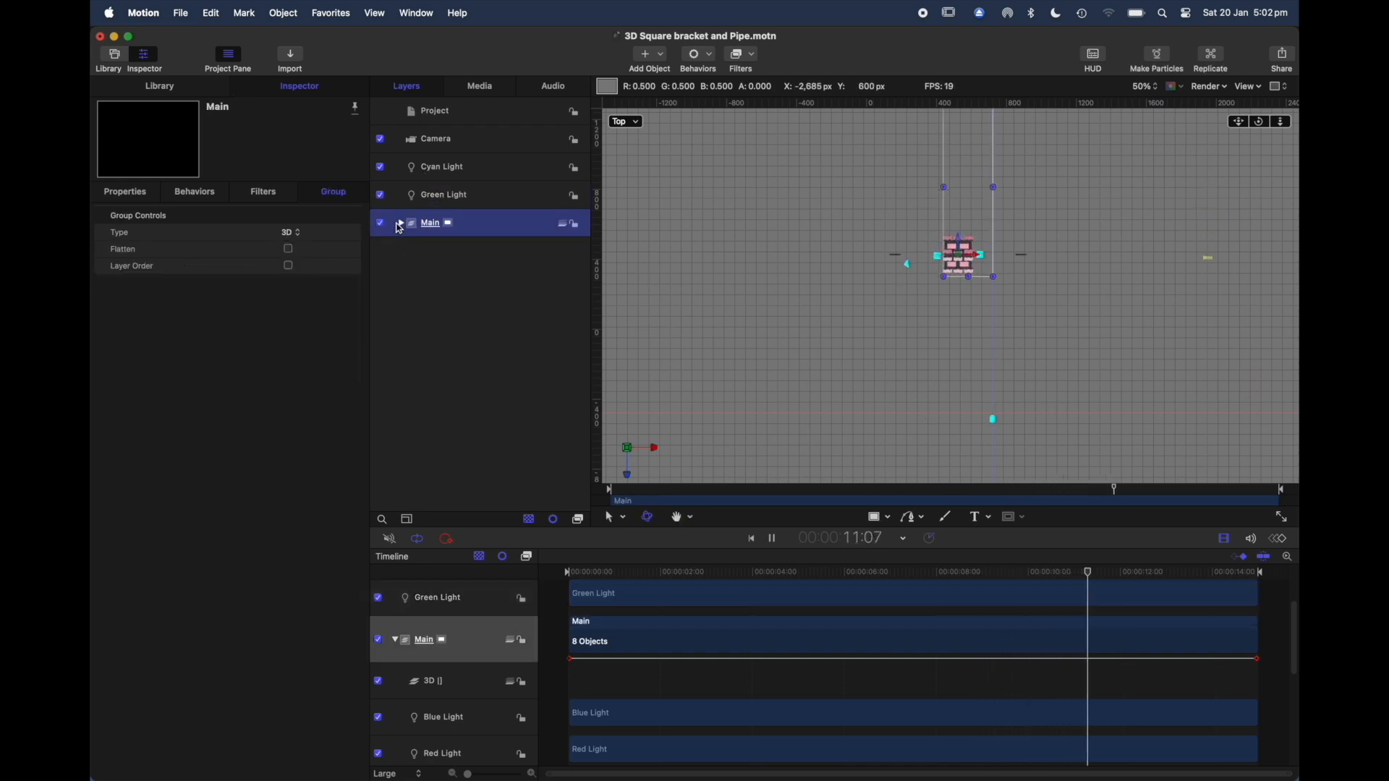
left_click(402, 224)
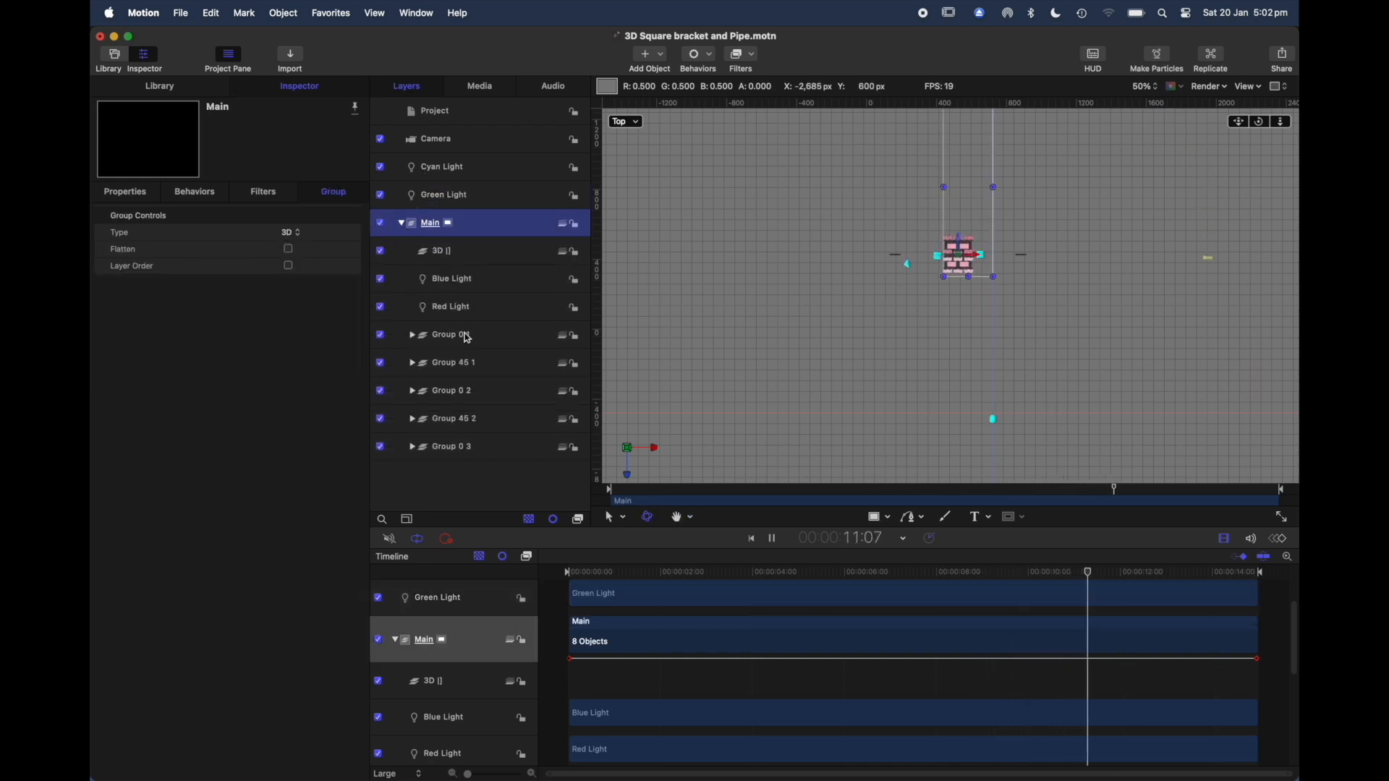
left_click(486, 281)
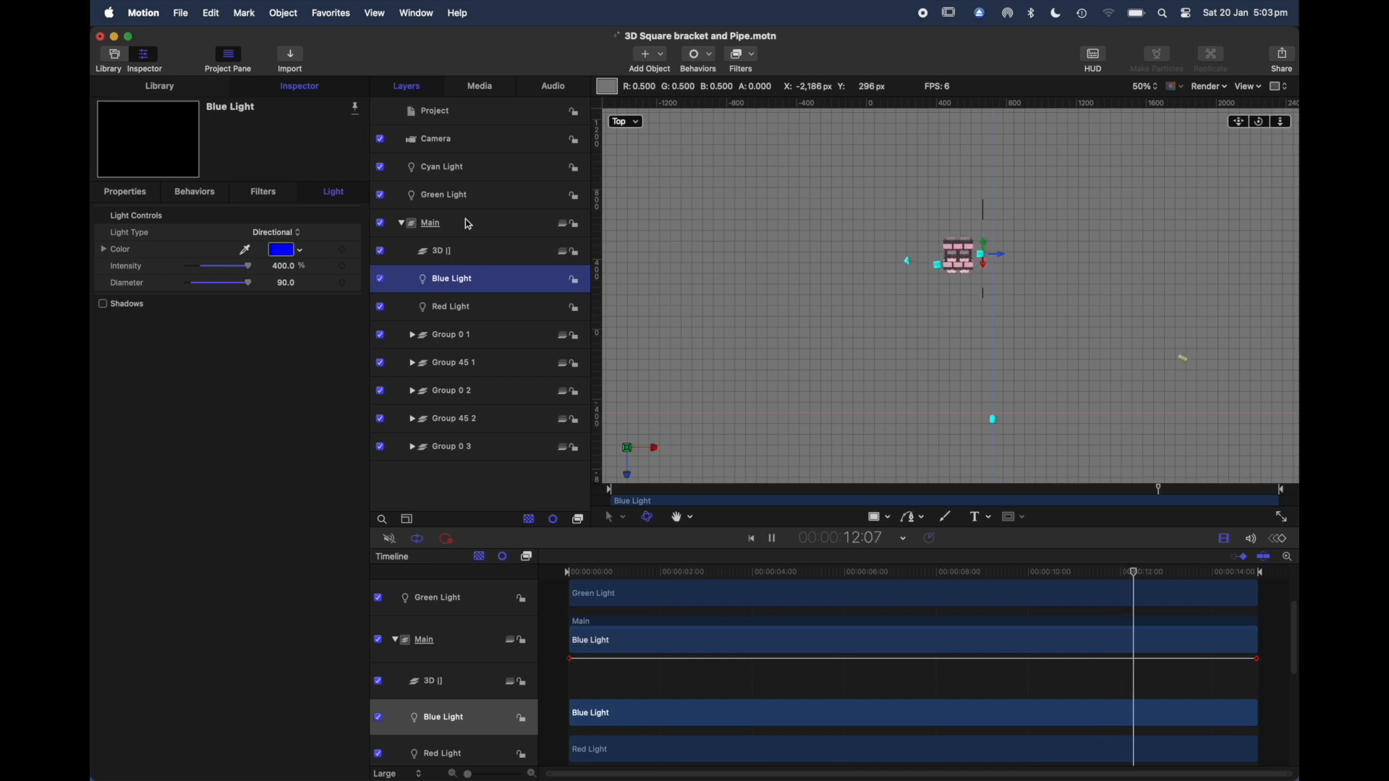
left_click(478, 313)
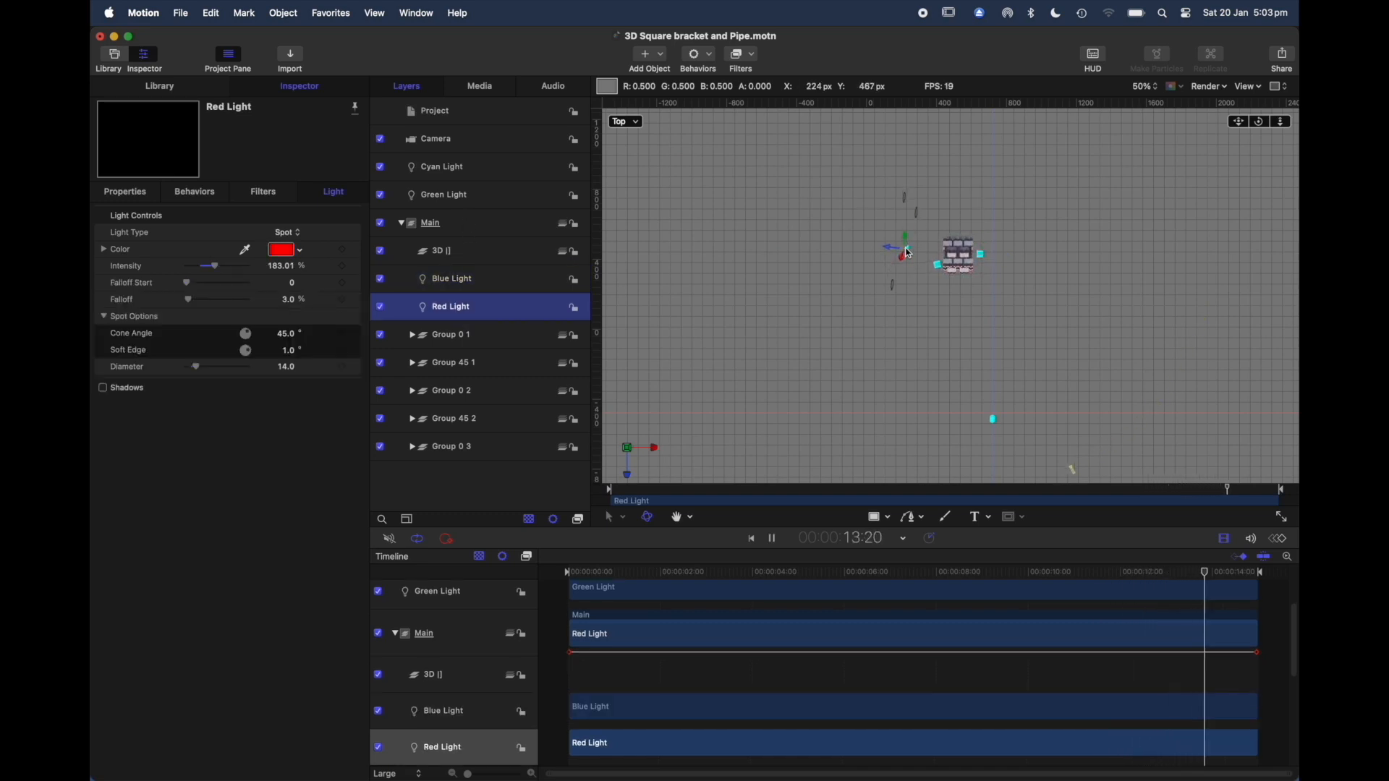
left_click(469, 224)
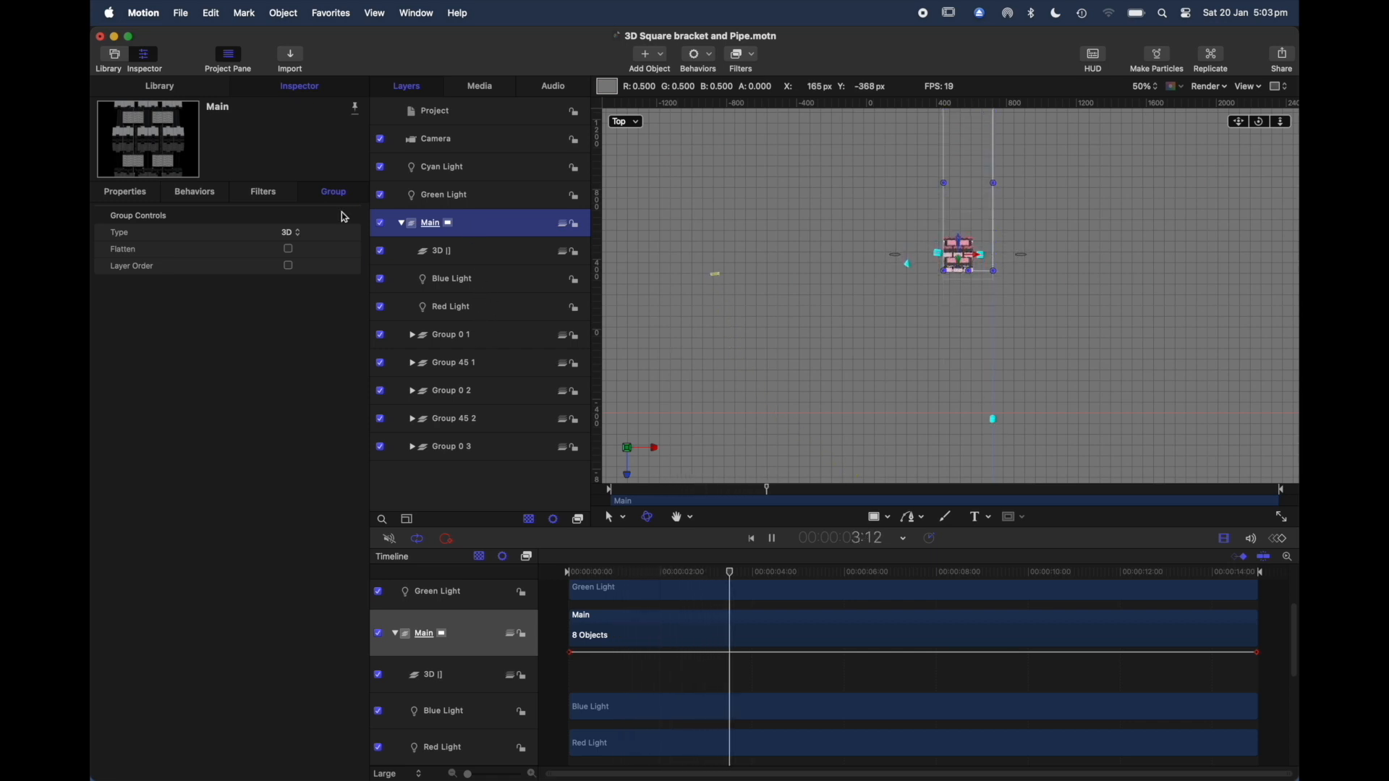
Step: Compare the positions of Green Light and Cyan Light, and move Cyan Light sideways along its X axis away from Green Light
left_click(440, 199)
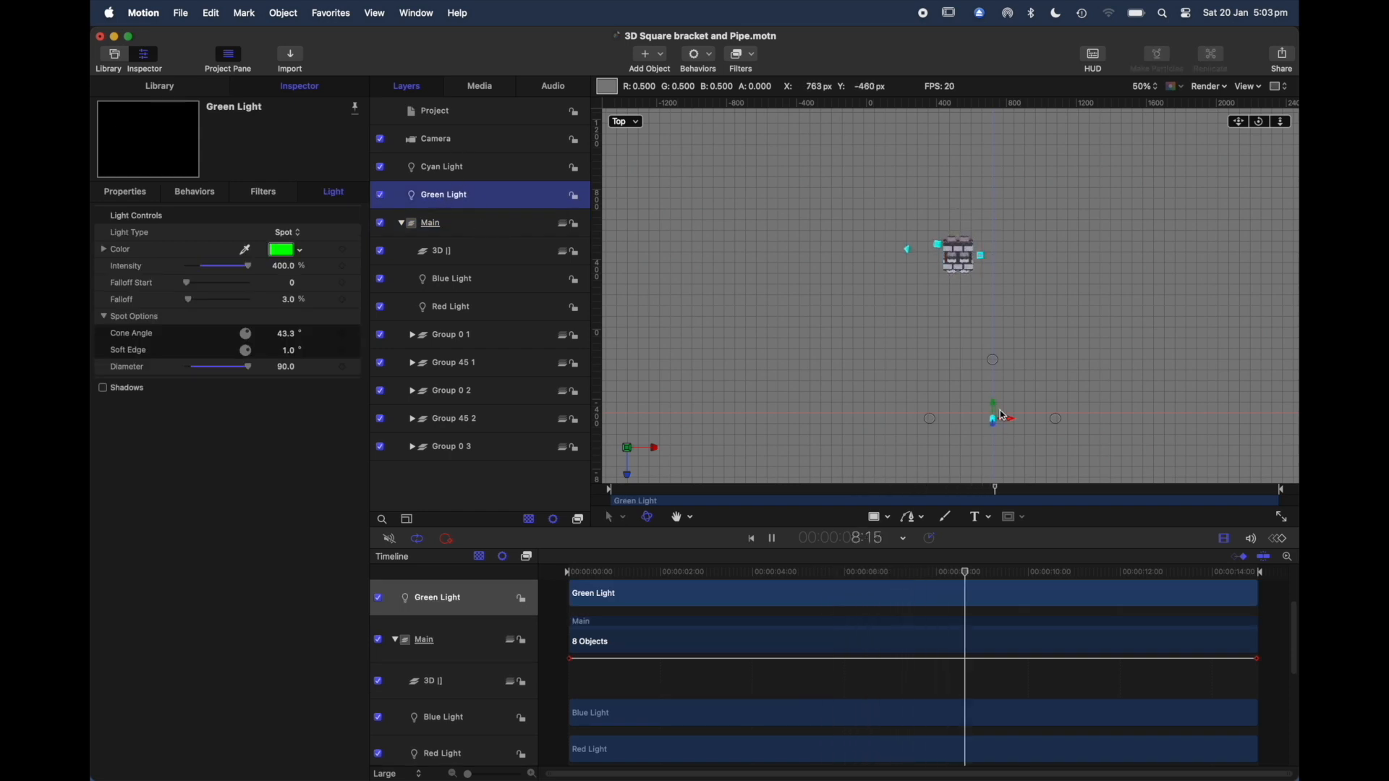
left_click(474, 172)
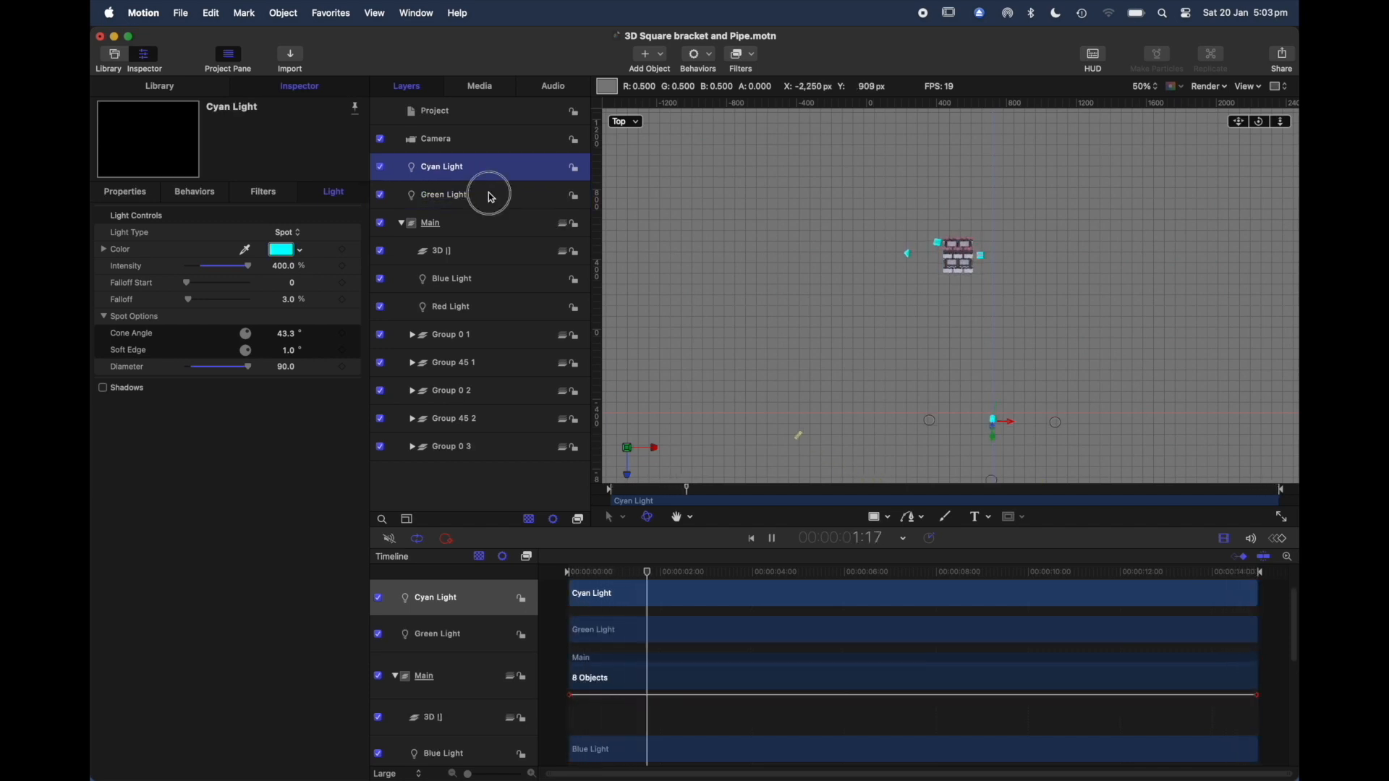
left_click(491, 196)
left_click(490, 173)
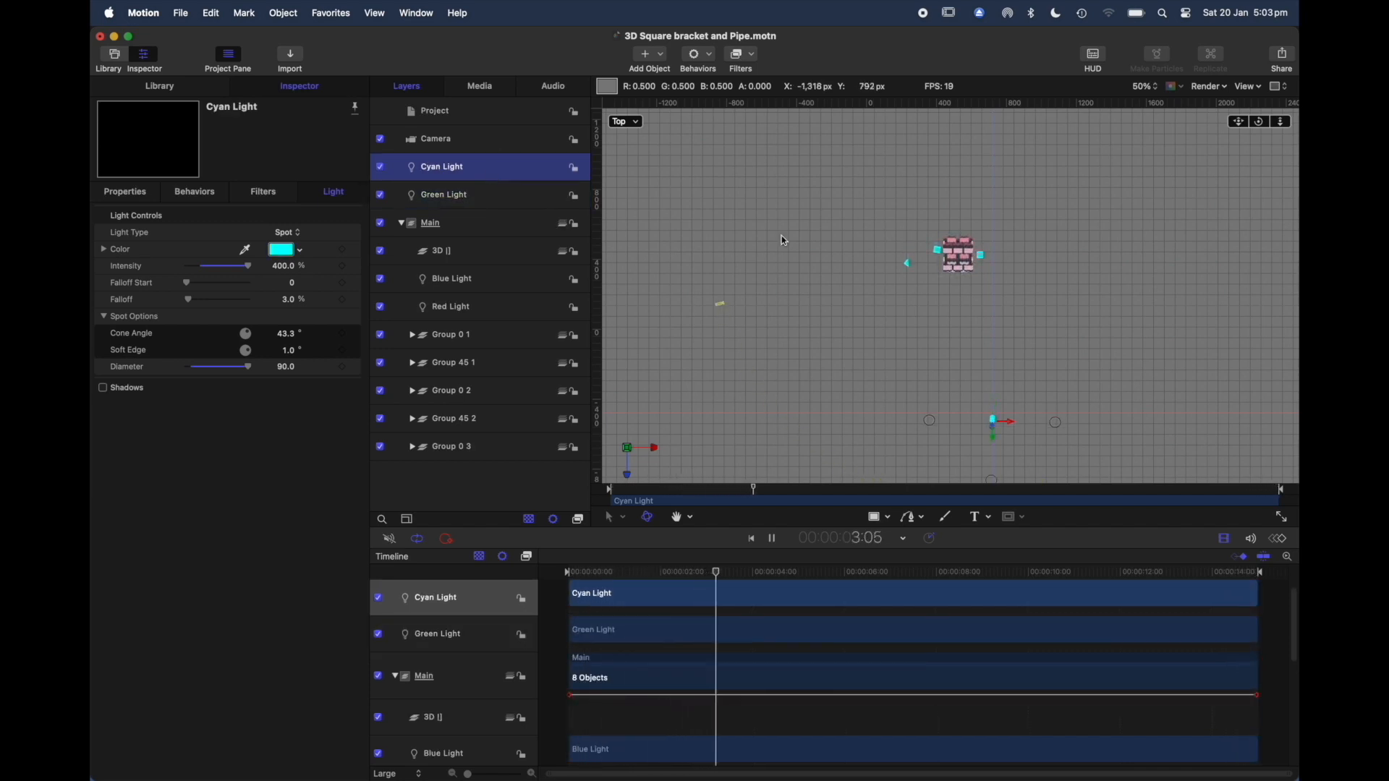
left_click(1014, 427)
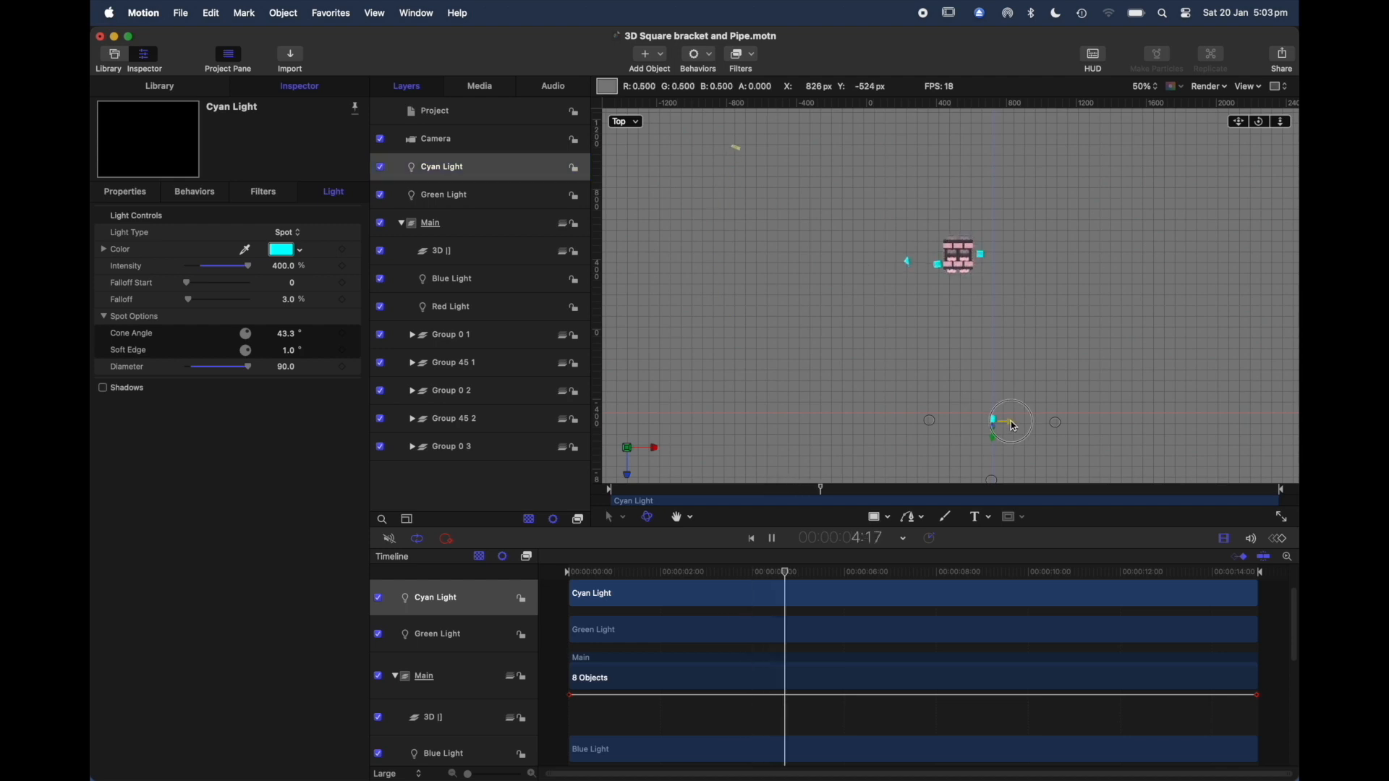
left_click_drag(991, 426, 918, 423)
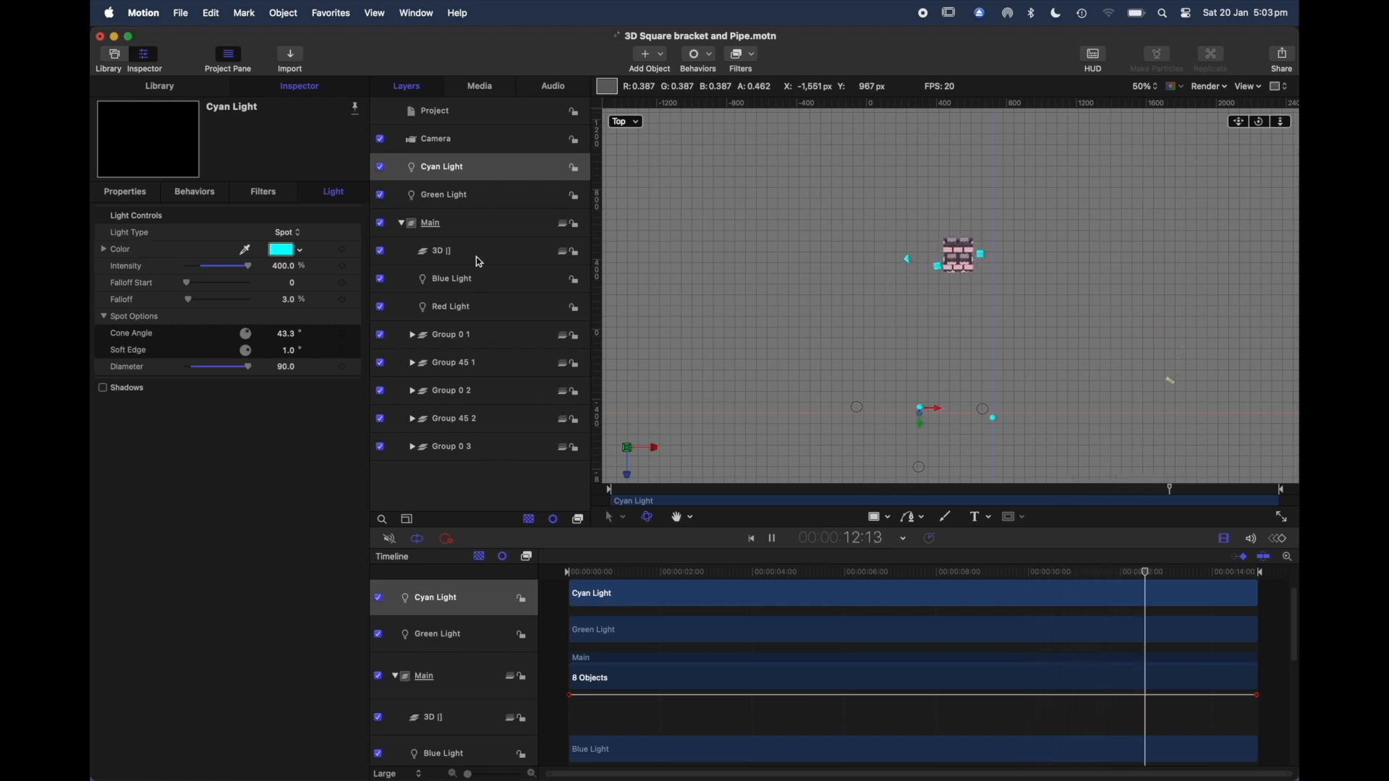
Step: Select Main, 3D [], Blue Light and Red Light in turn to compare their positions in the Top view
left_click(473, 230)
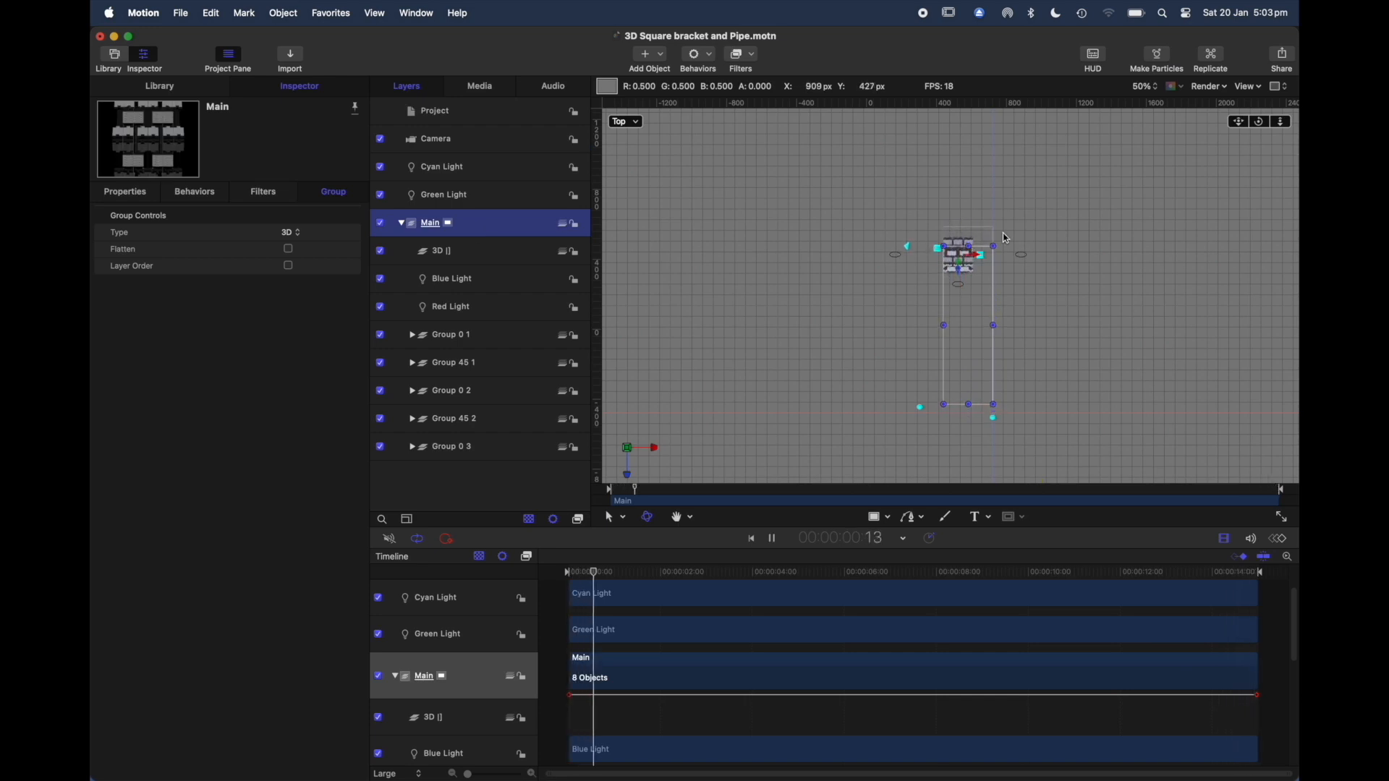
left_click(466, 255)
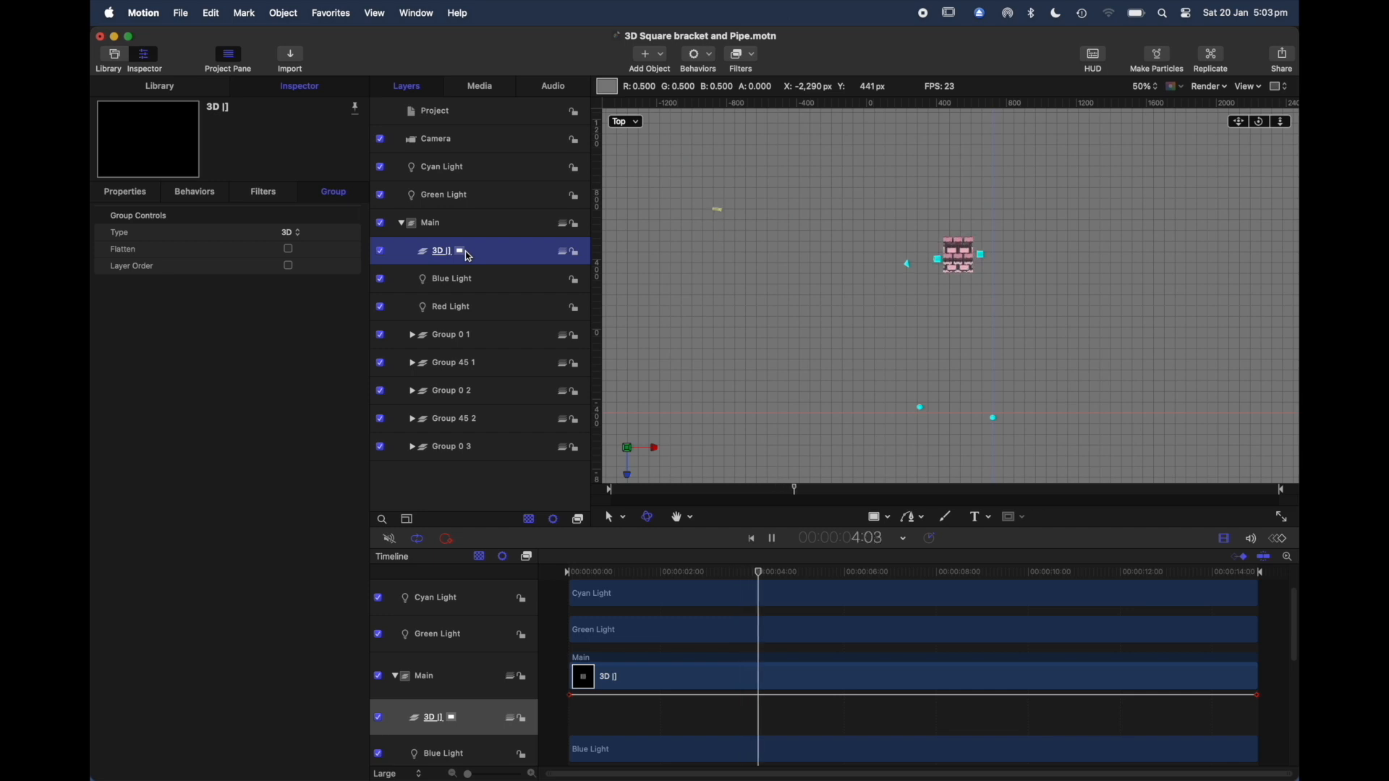
left_click(482, 282)
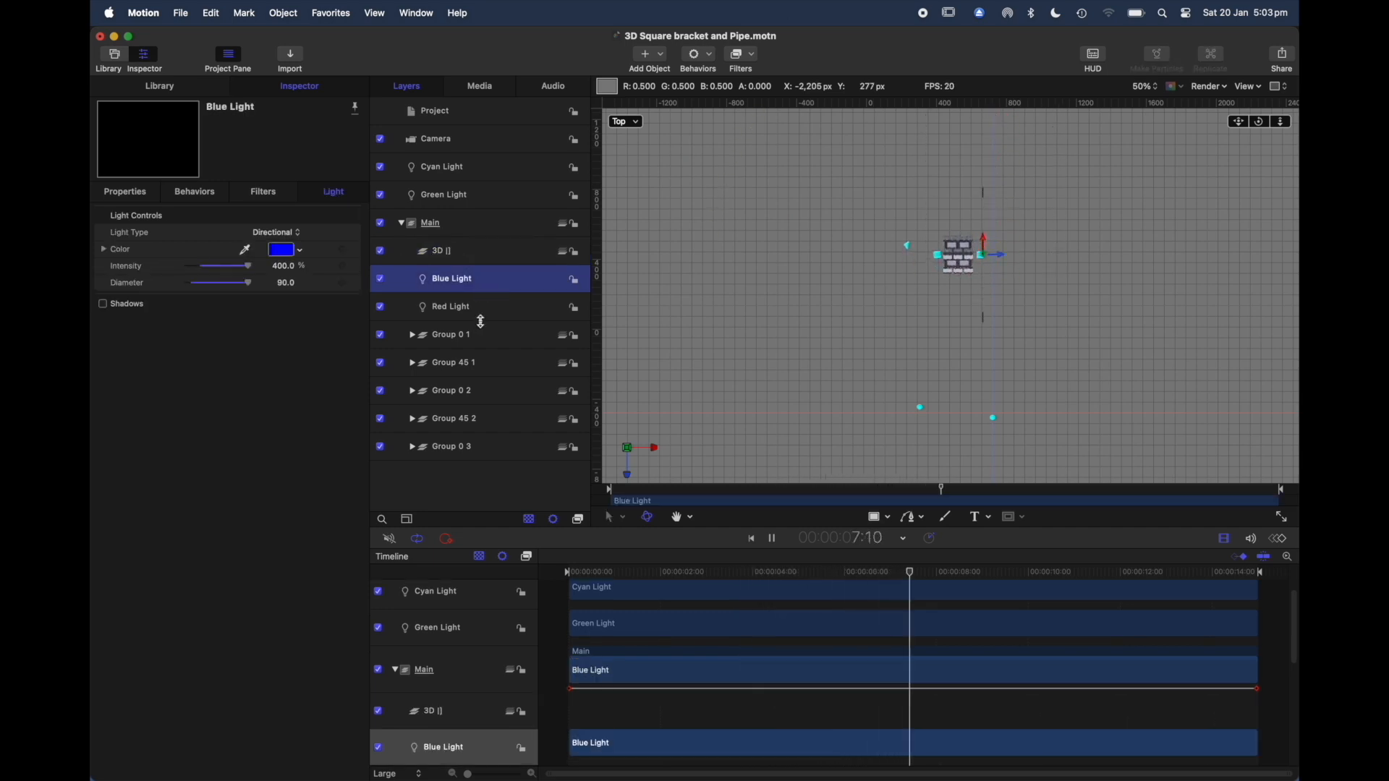
left_click(483, 308)
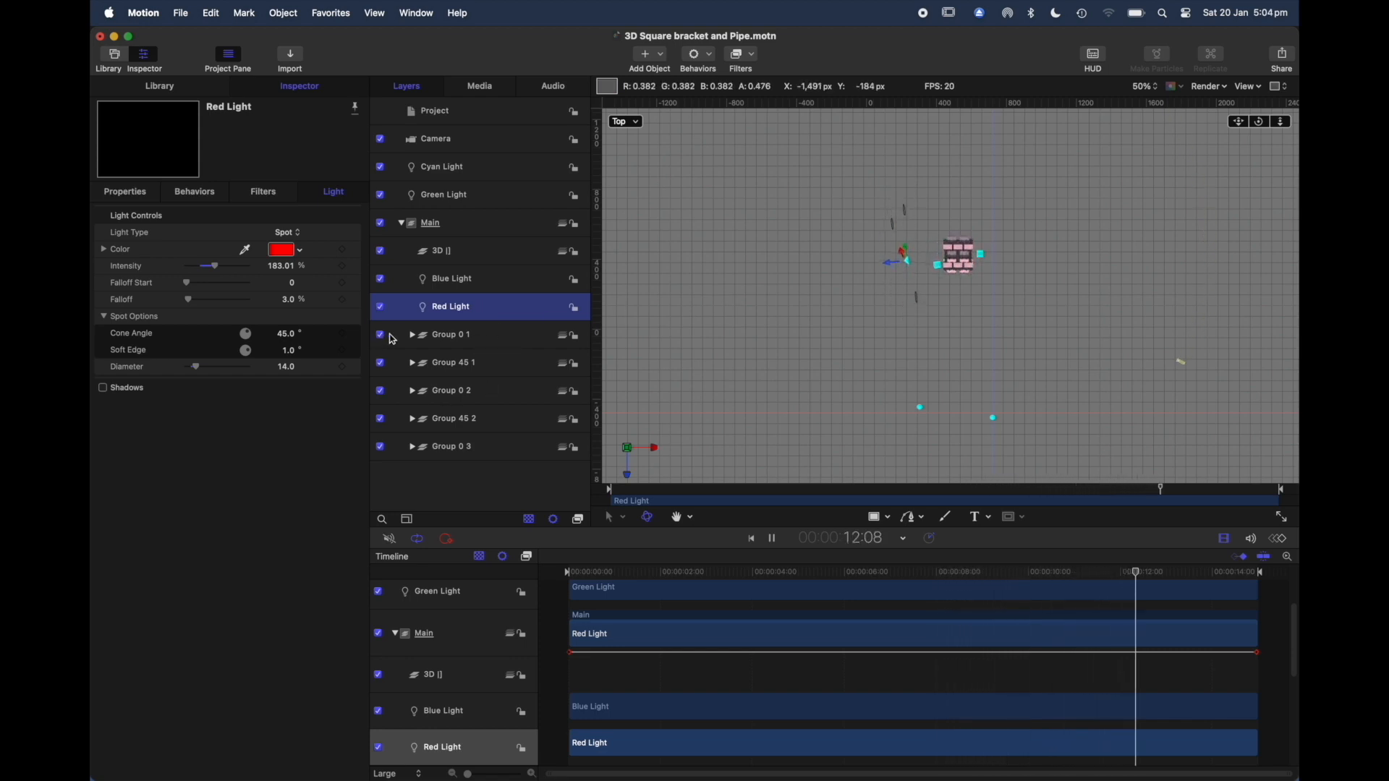
Step: Expand Group 0 1 to examine the light copy and bracket groups inside it, and collapse it and the Main group
left_click(412, 337)
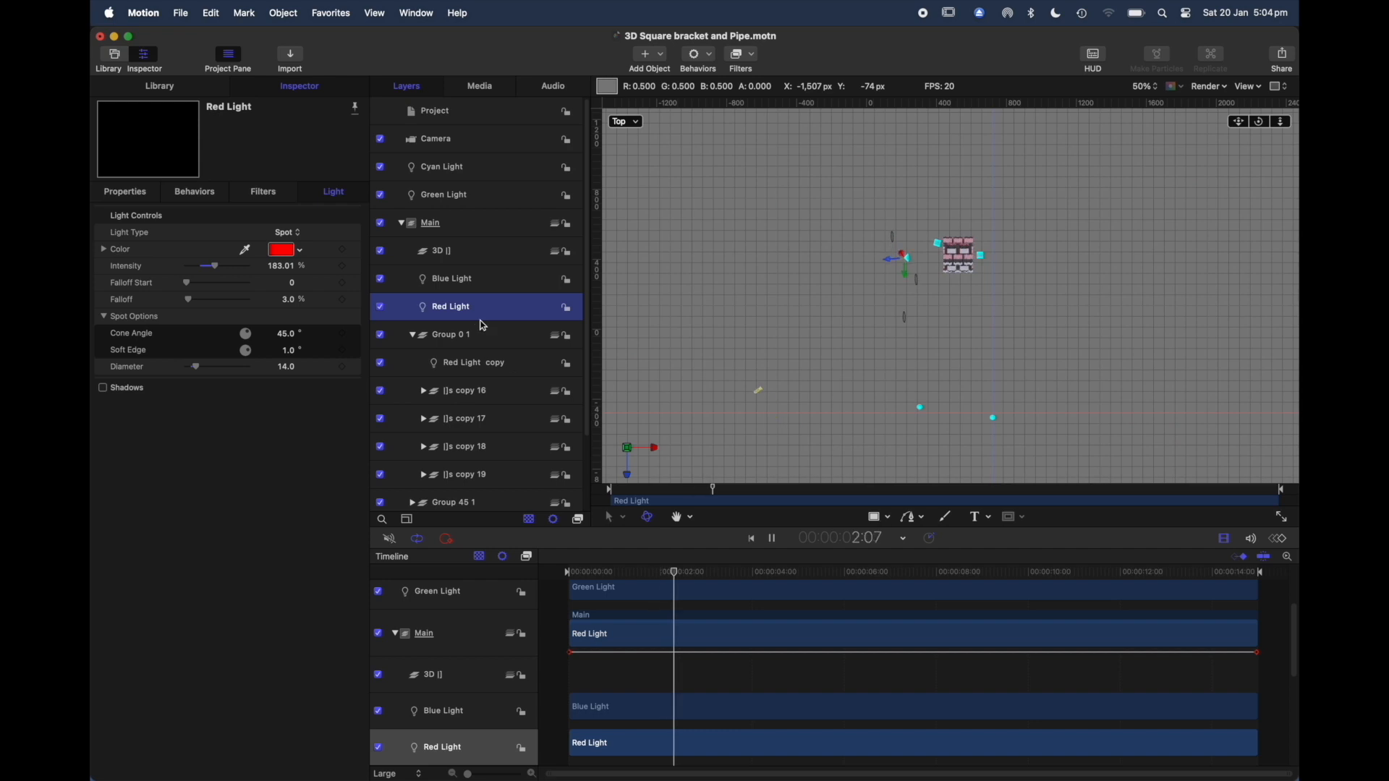
left_click(441, 340)
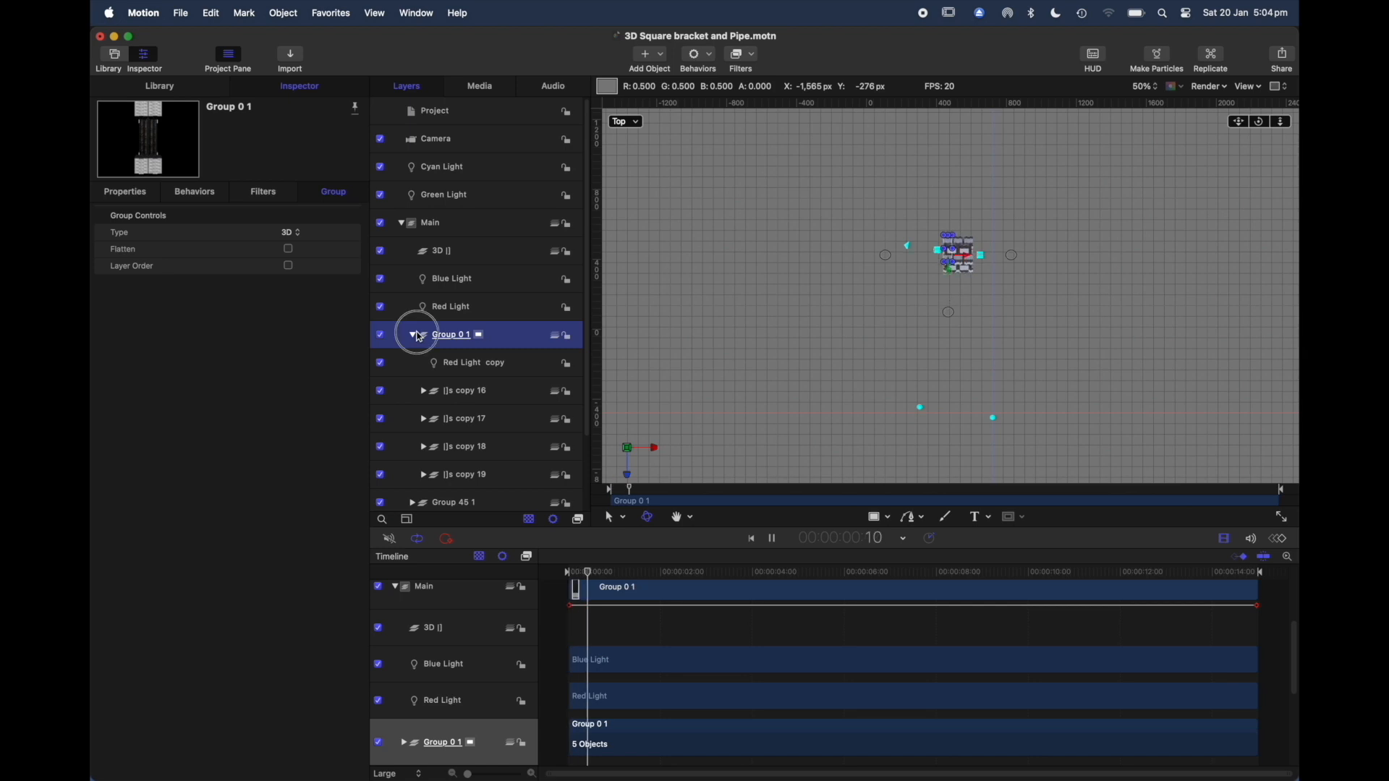
left_click(416, 335)
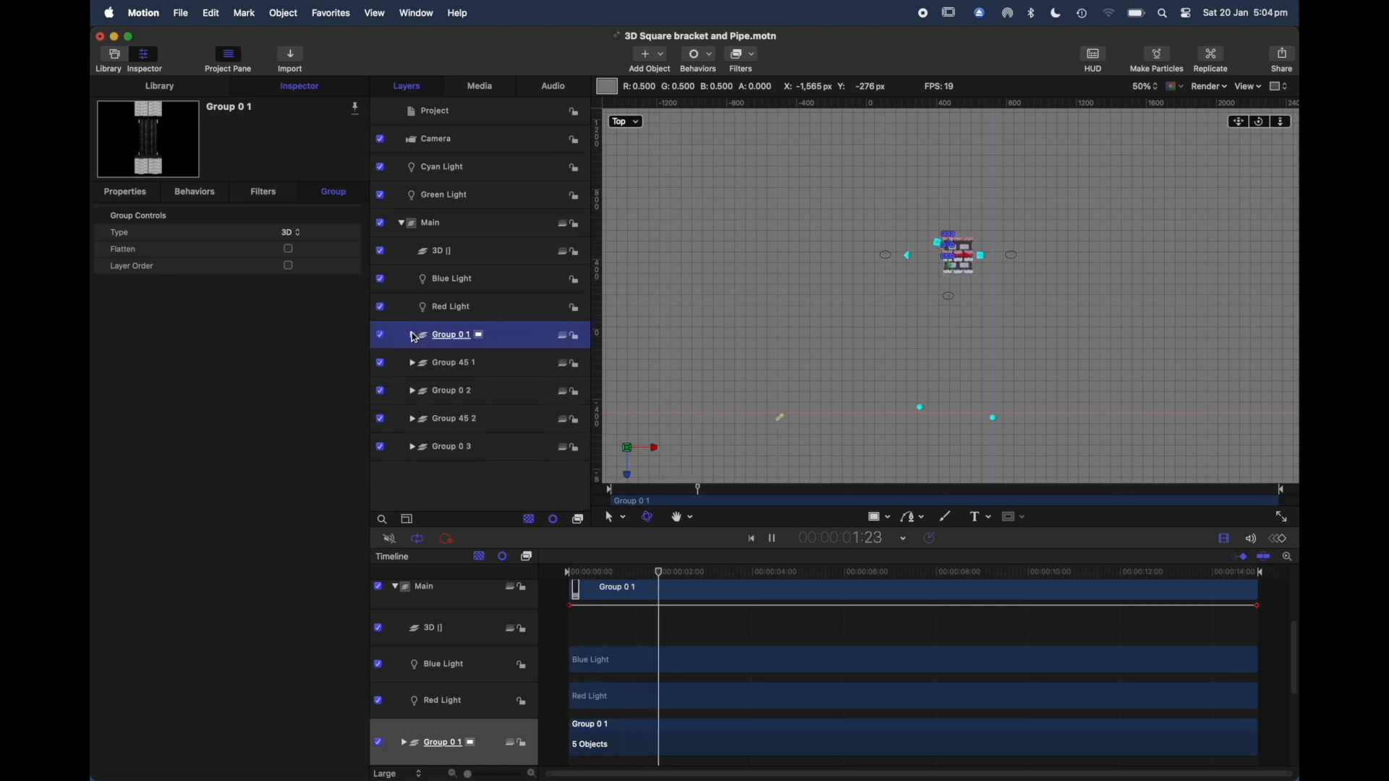
left_click(404, 227)
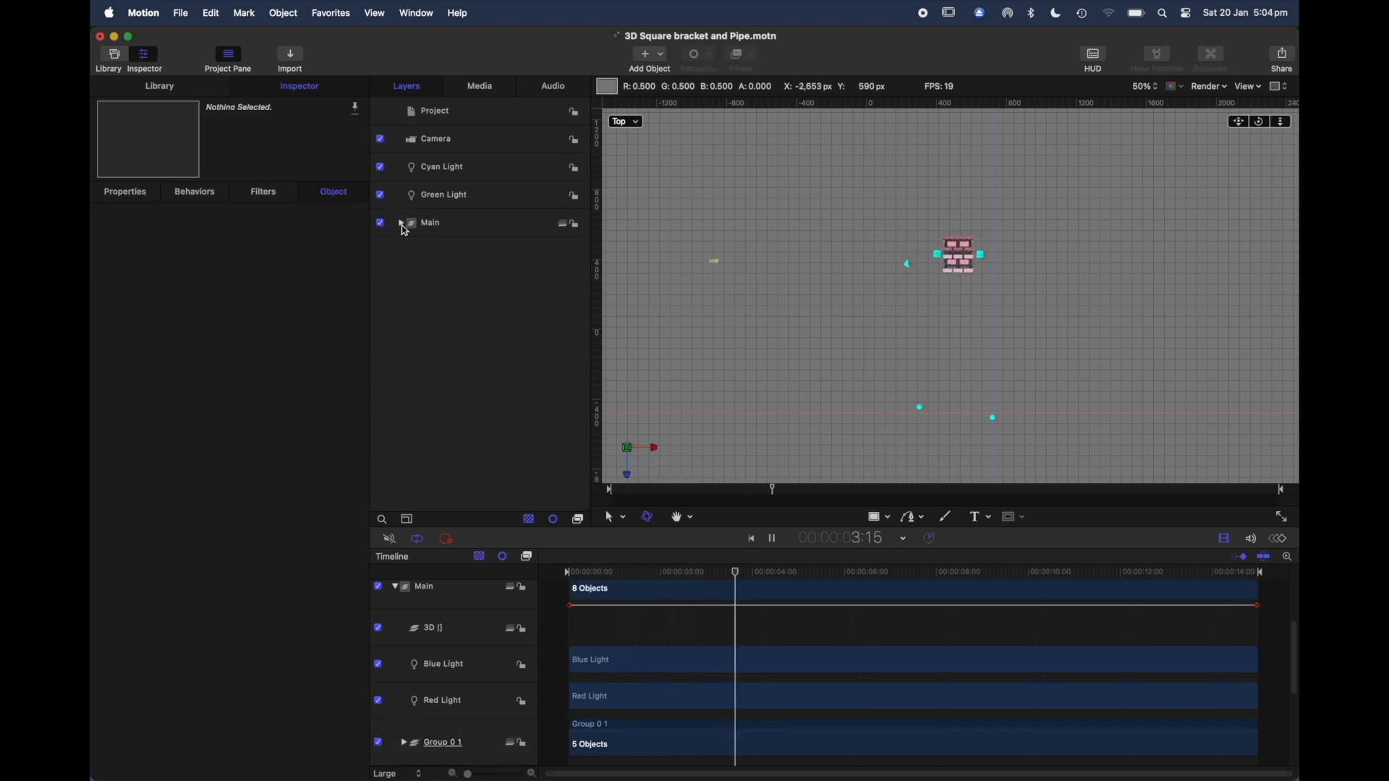
Step: Select the Camera and show the Top view at 25% zoom to examine its field of view during playback
left_click(471, 145)
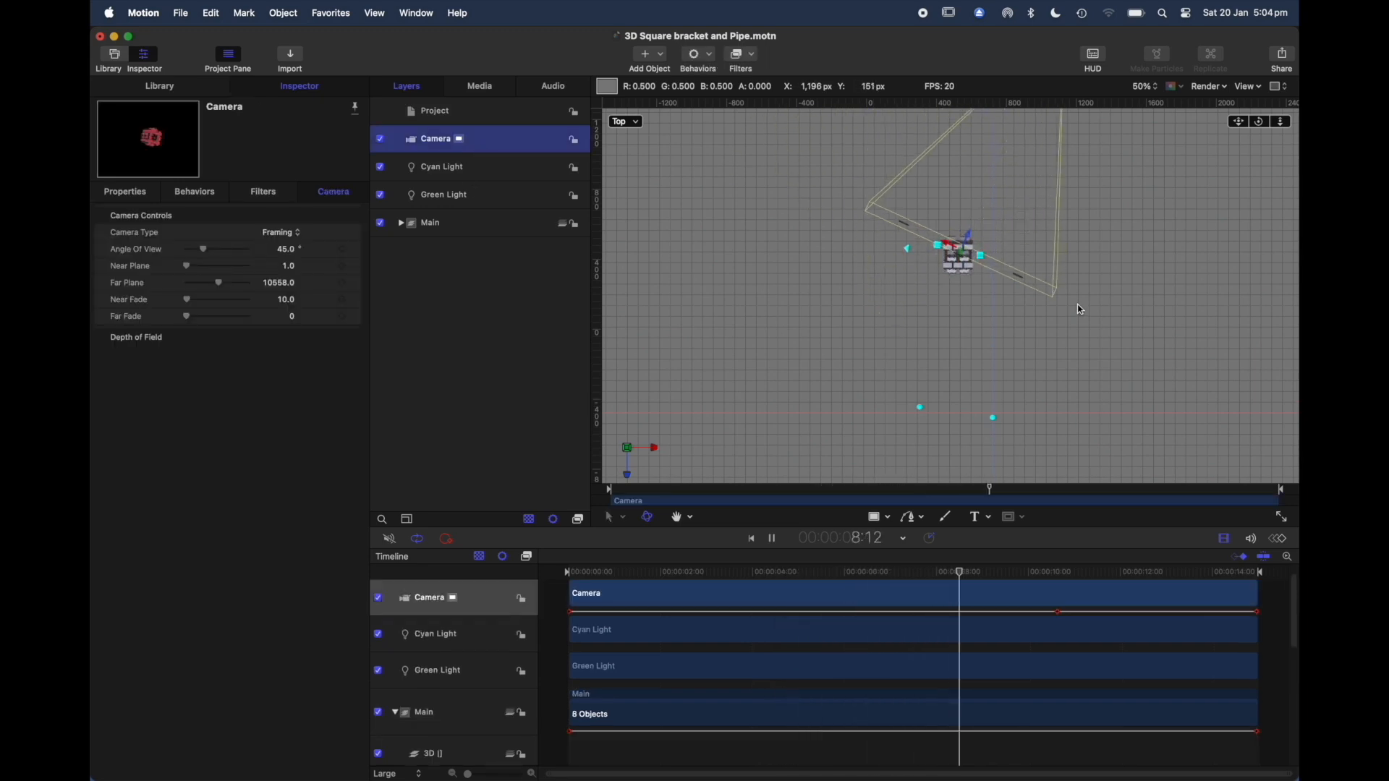
left_click(1158, 88)
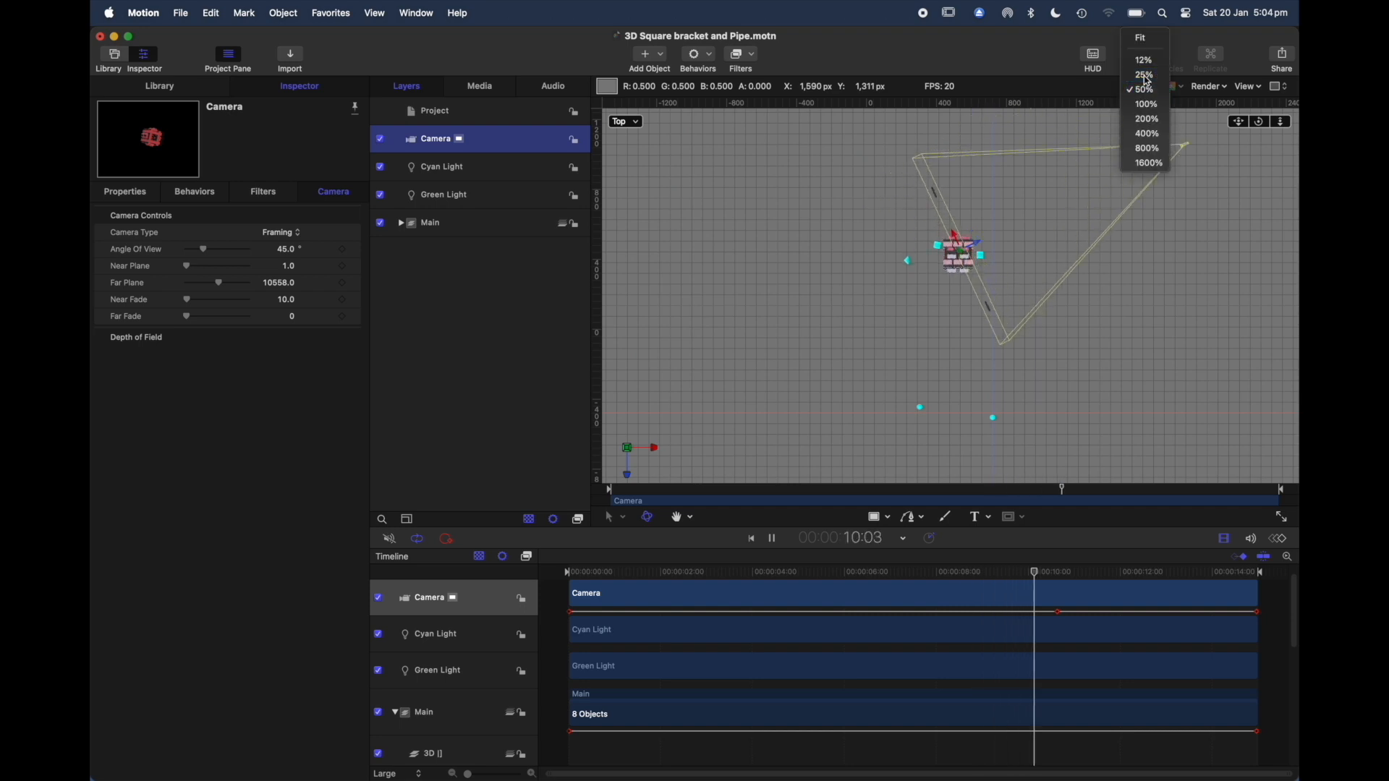
left_click(1144, 74)
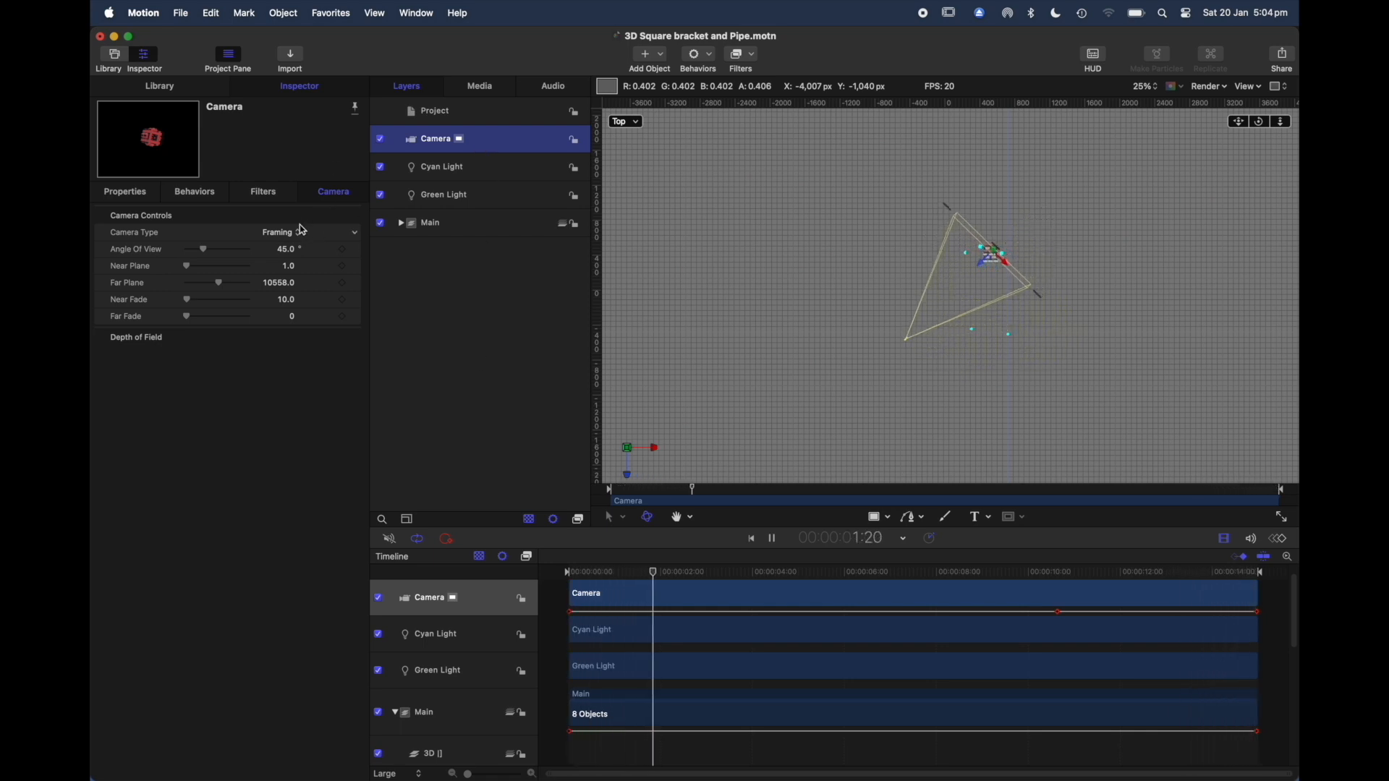
Step: Stop playback, try wider and narrower settings for the Camera's Angle of View, and set it to 44°
left_click_drag(207, 255, 217, 255)
key("space")
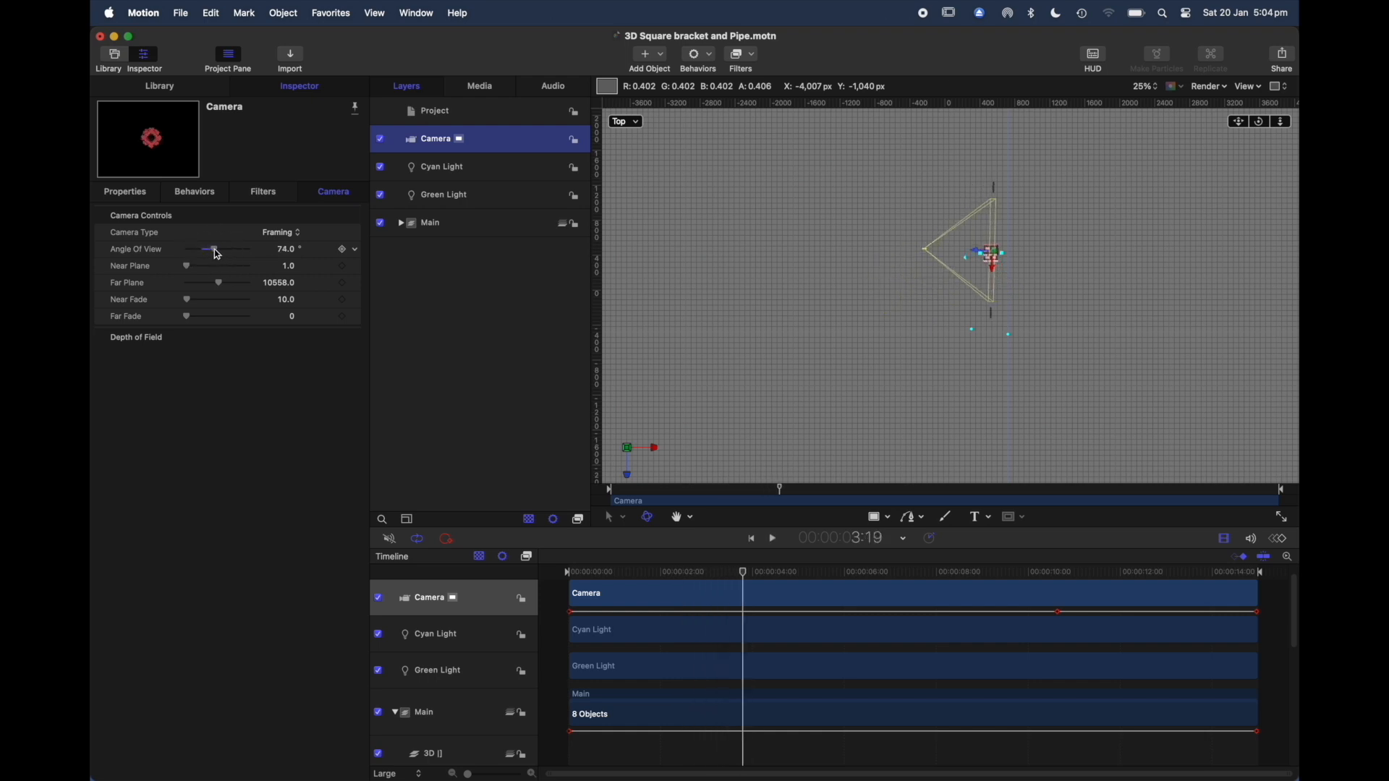
mouse_move(216, 254)
left_mouse_down()
mouse_move(202, 254)
mouse_move(219, 253)
left_mouse_up()
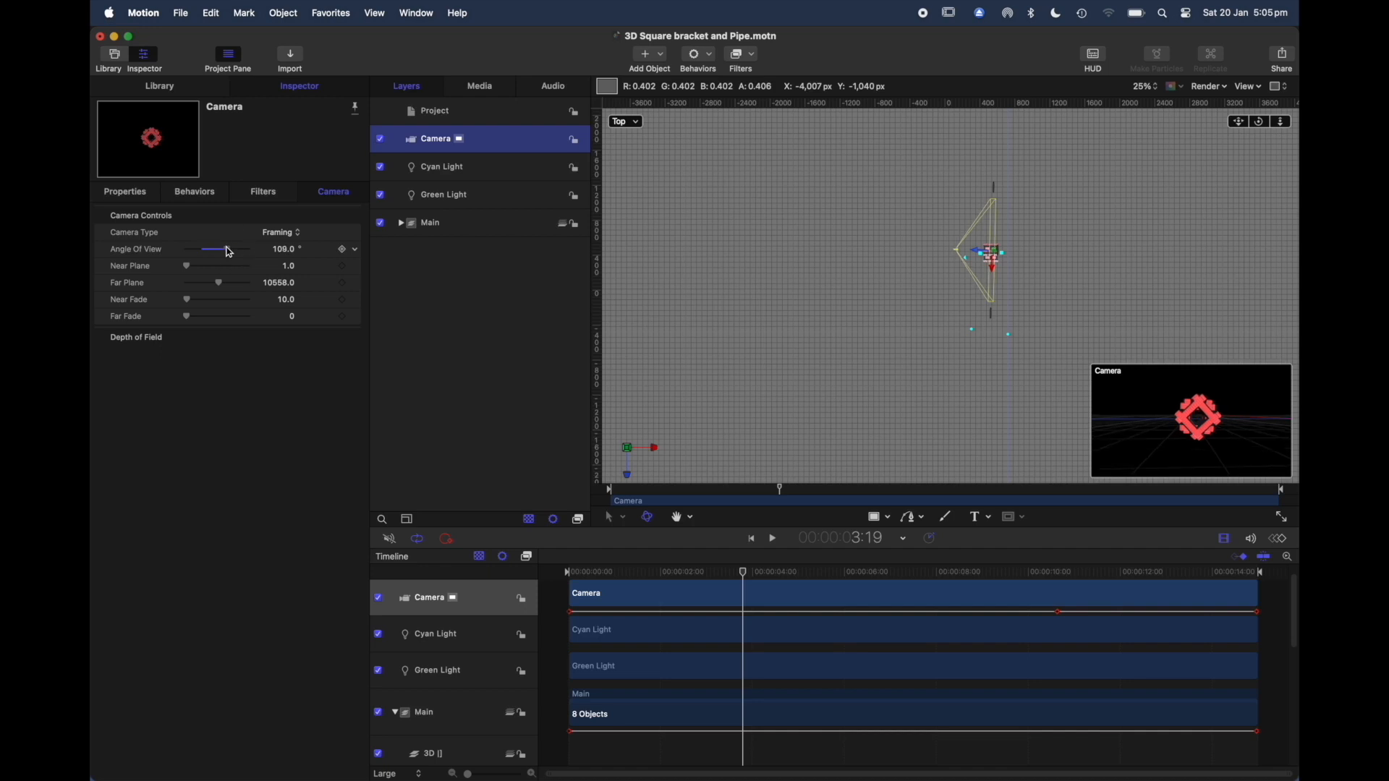
left_click_drag(225, 252, 201, 255)
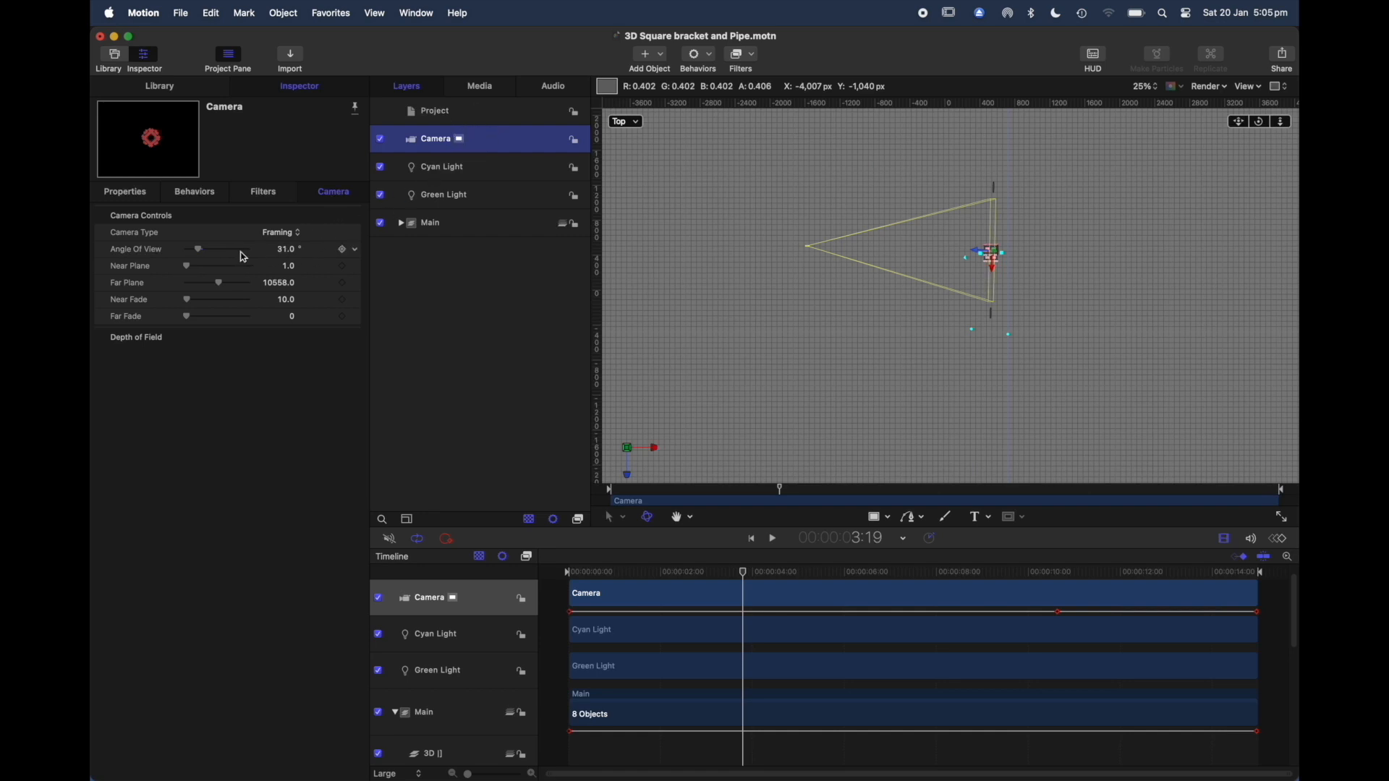
left_click(200, 257)
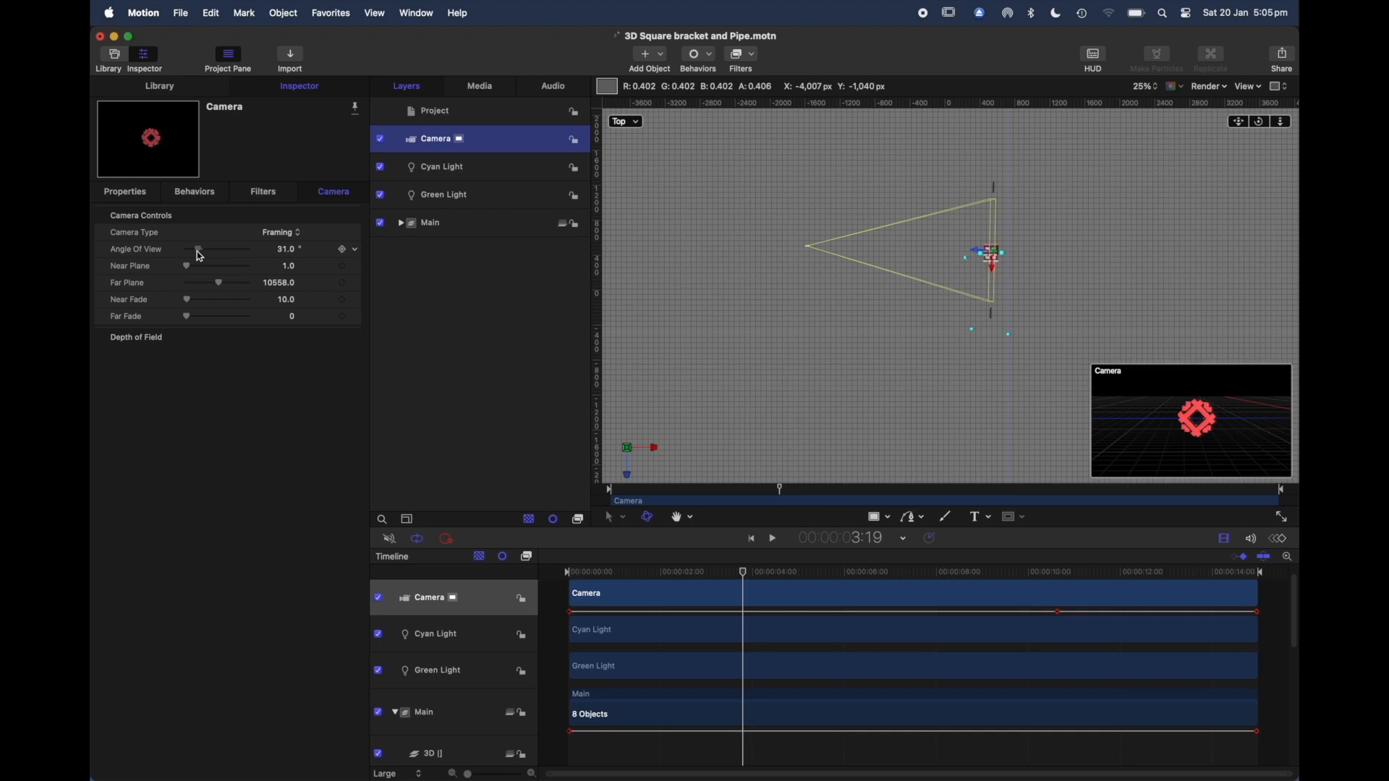
left_click_drag(200, 257, 205, 258)
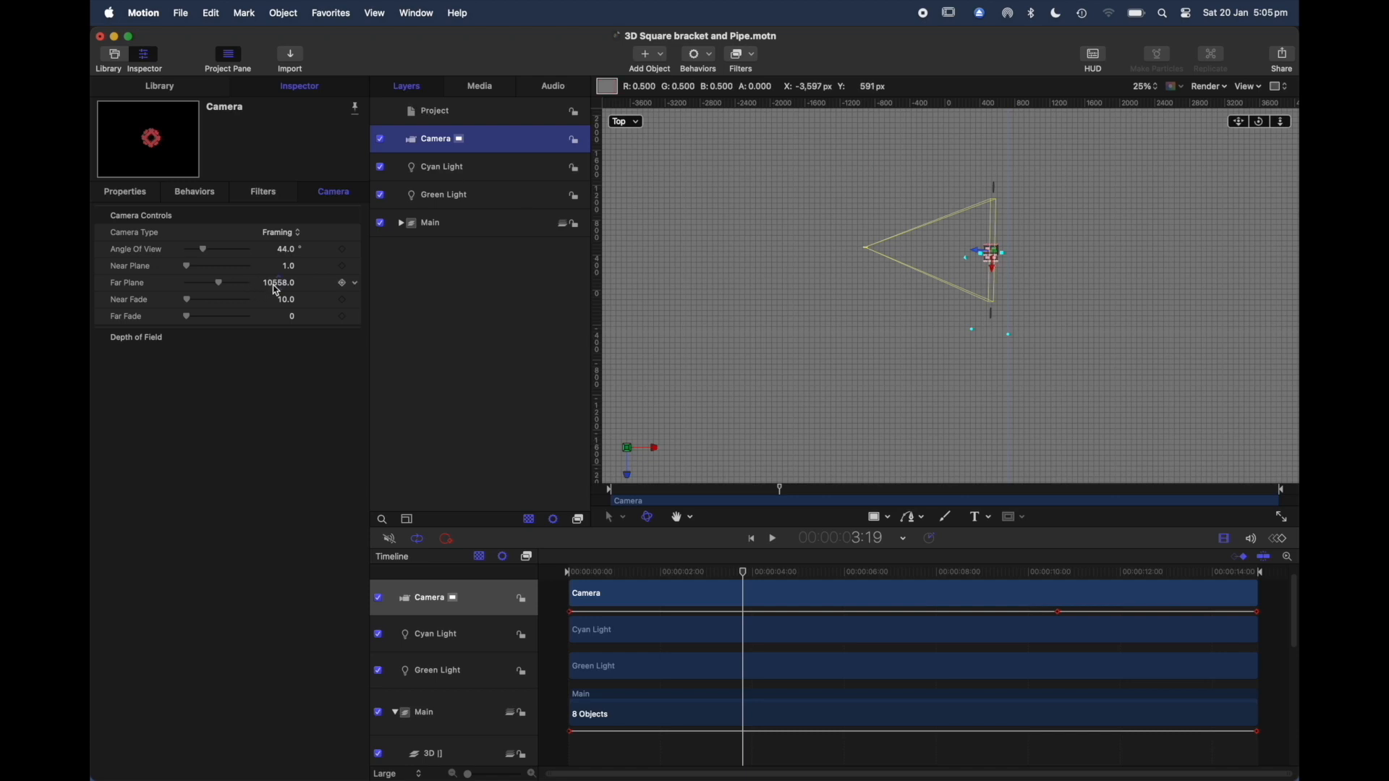
Step: Set the Camera's Far Plane to 15866 and view the available Camera Type options without changing the type
mouse_move(219, 287)
left_mouse_down()
mouse_move(163, 304)
mouse_move(186, 287)
mouse_move(233, 293)
left_mouse_up()
left_click_drag(234, 290, 235, 292)
left_click(303, 236)
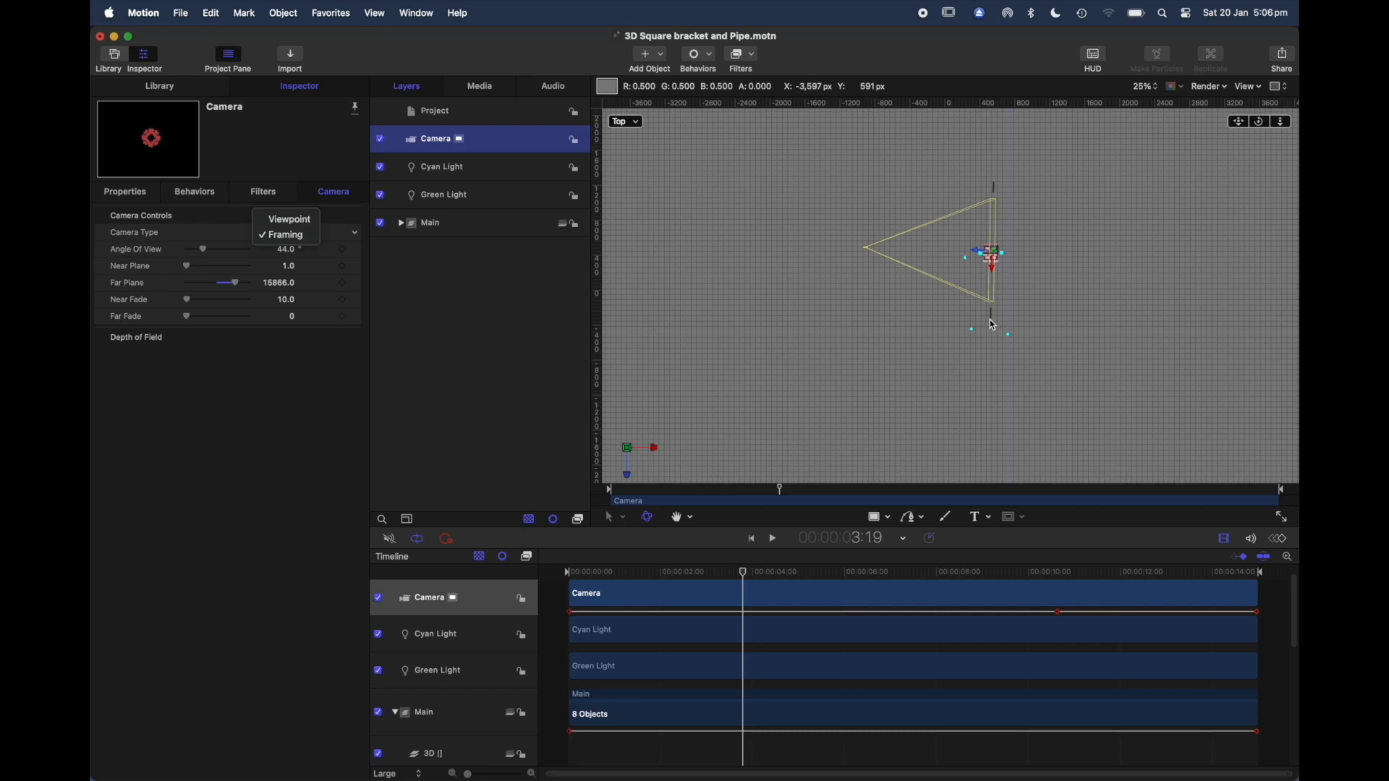
left_click(981, 257)
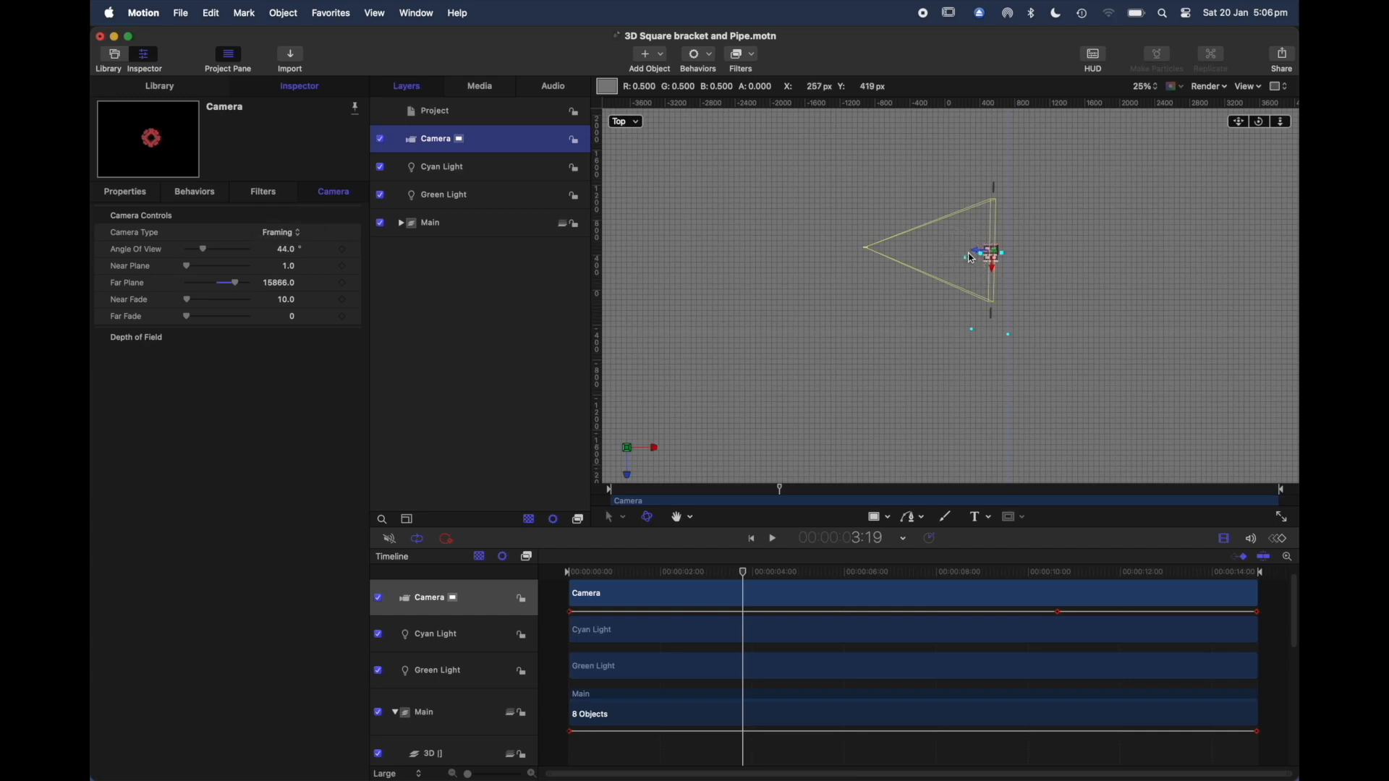
Step: Shift the Camera slightly in the Top view and change its Camera Type to Viewpoint
mouse_move(996, 278)
left_mouse_down()
mouse_move(973, 255)
mouse_move(996, 257)
mouse_move(980, 266)
left_mouse_up()
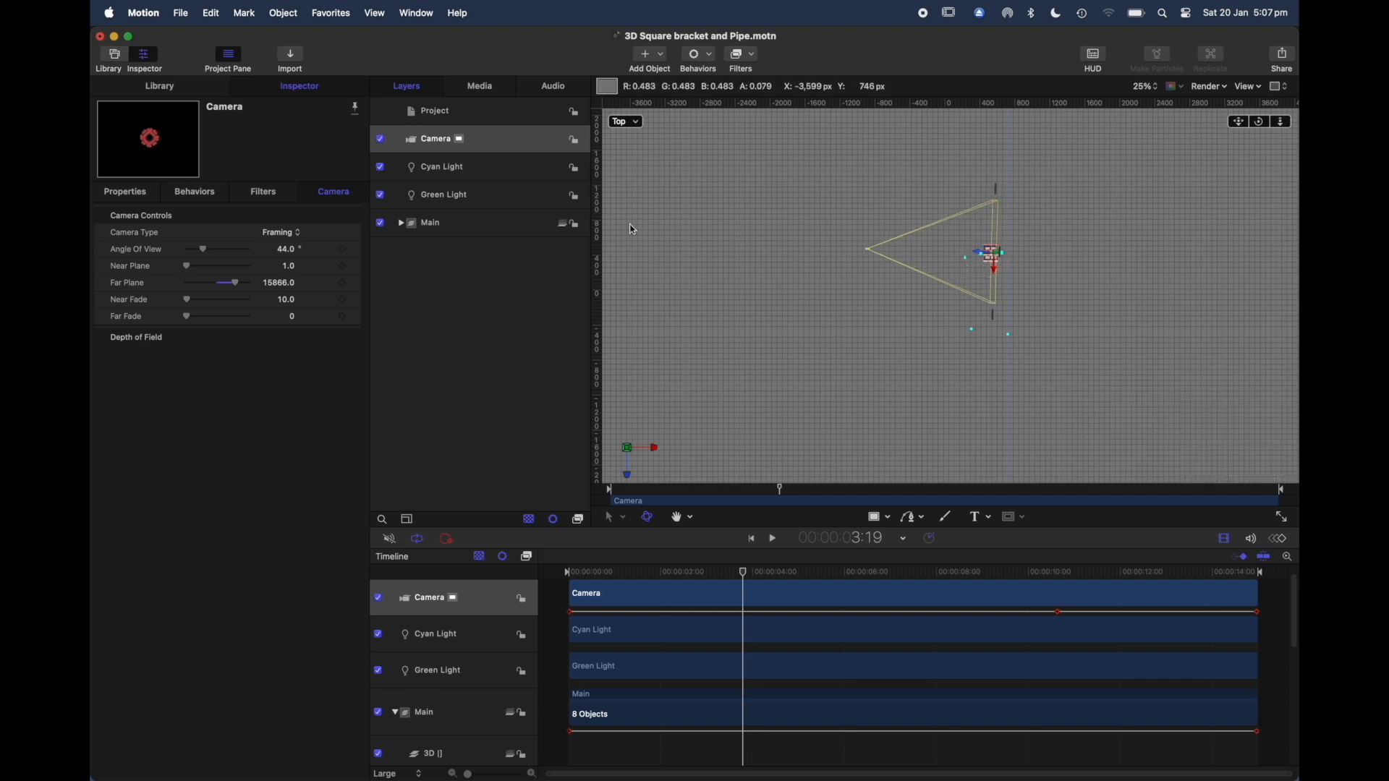
left_click(298, 234)
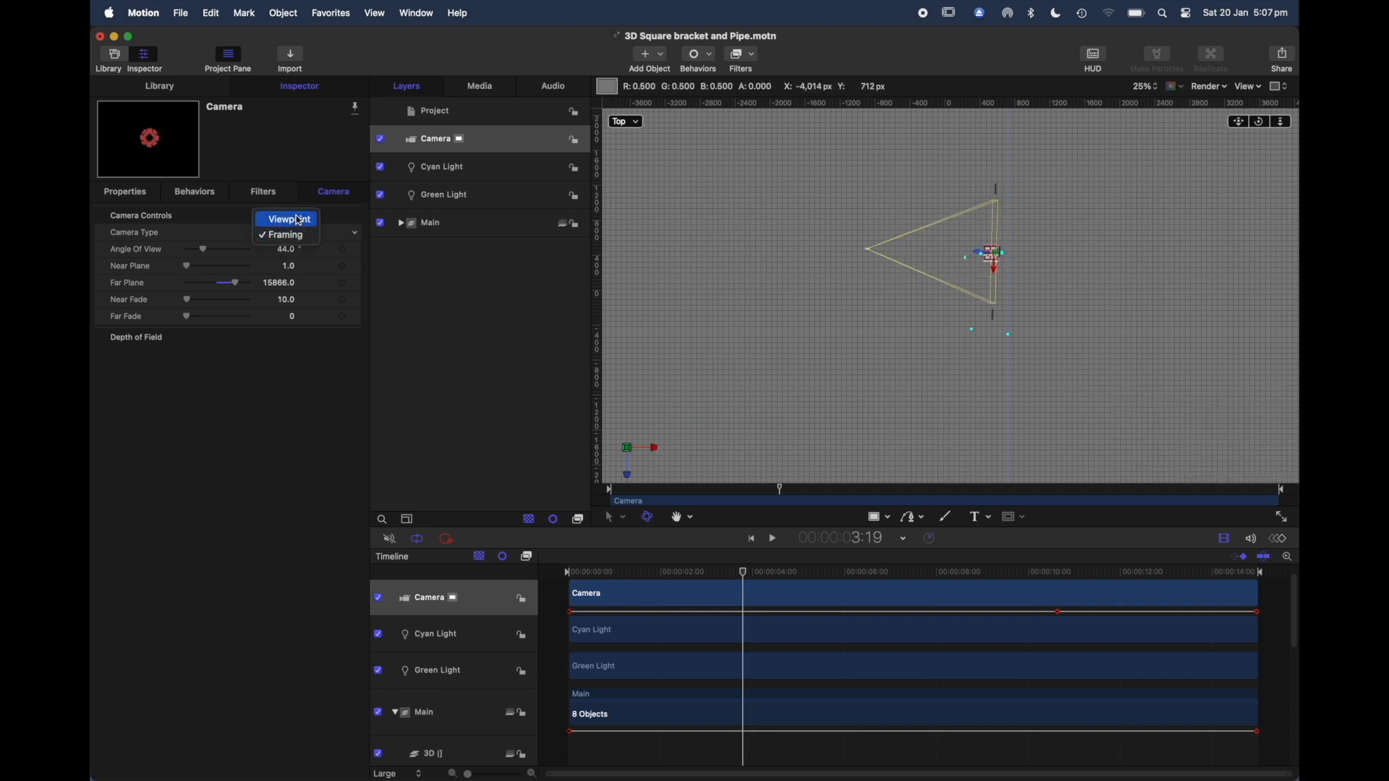
left_click(289, 219)
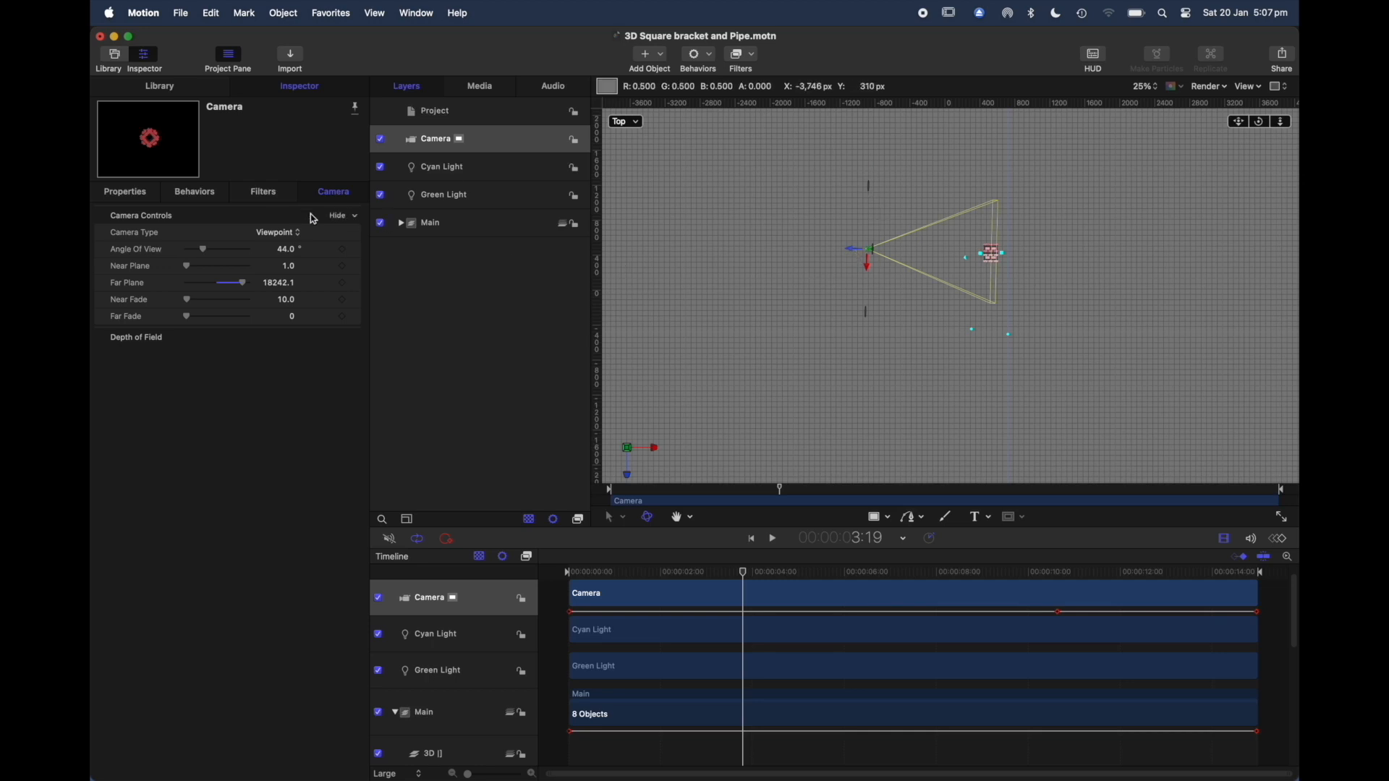
Step: Try an Angle of View of 42° during a playback check, set it to 44°, and move the playhead to 6:18
left_click(282, 234)
left_click(282, 236)
left_click(287, 252)
left_click(203, 251)
left_click_drag(203, 254, 204, 255)
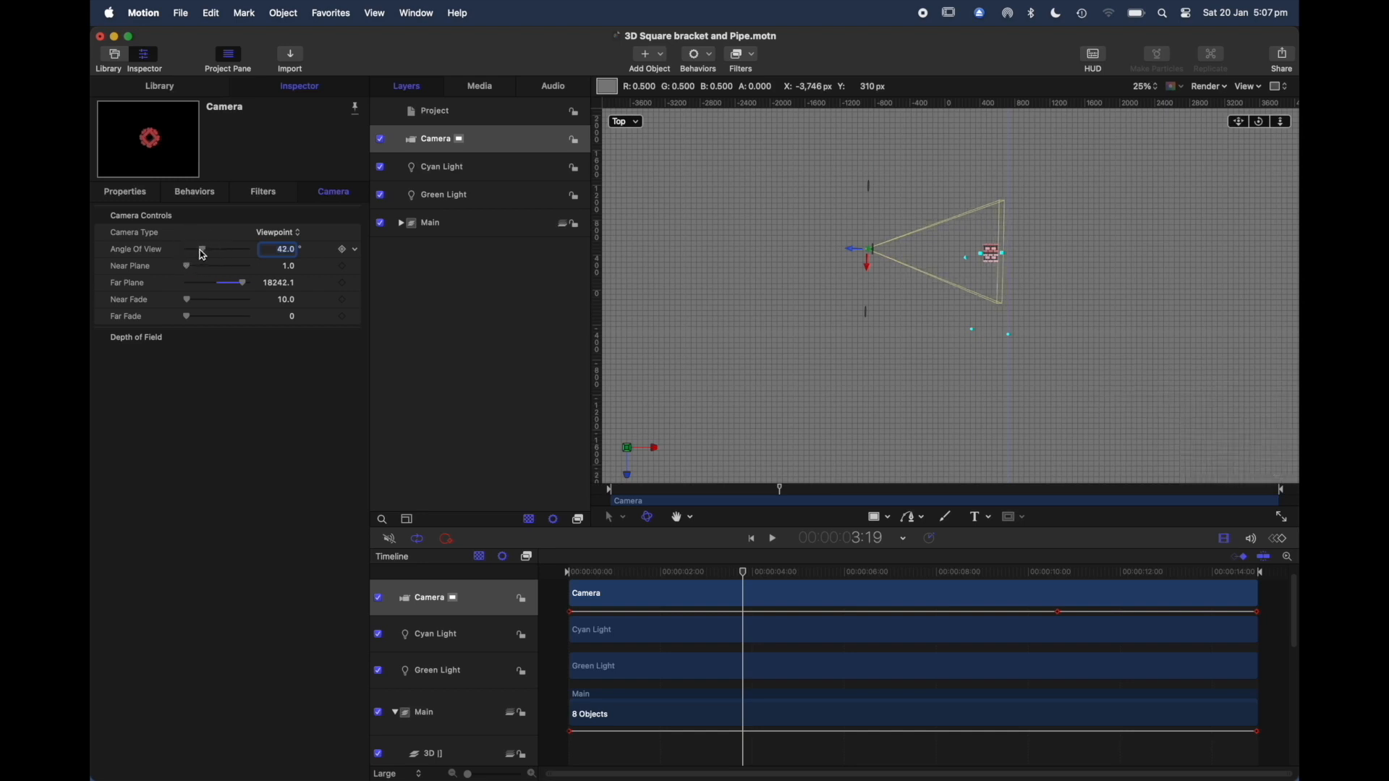
key("space")
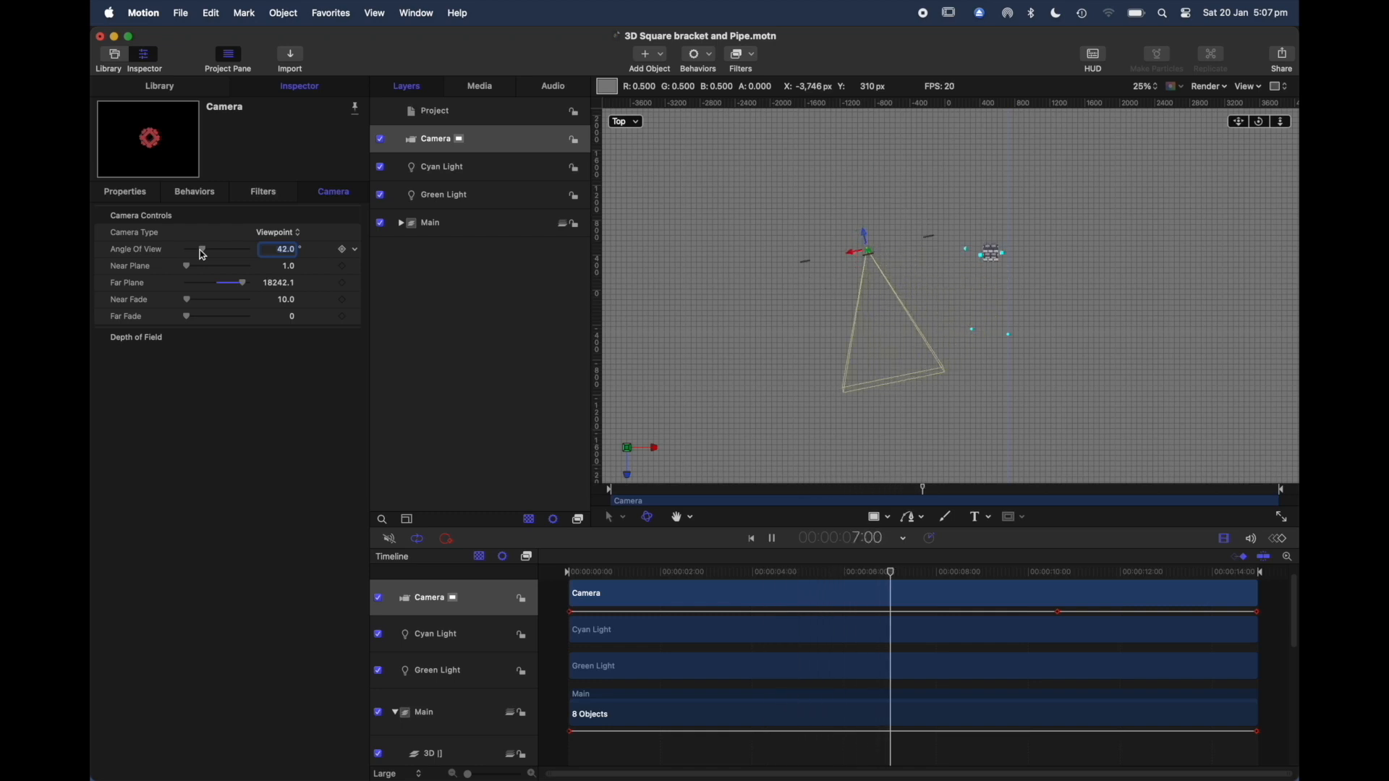
key("space")
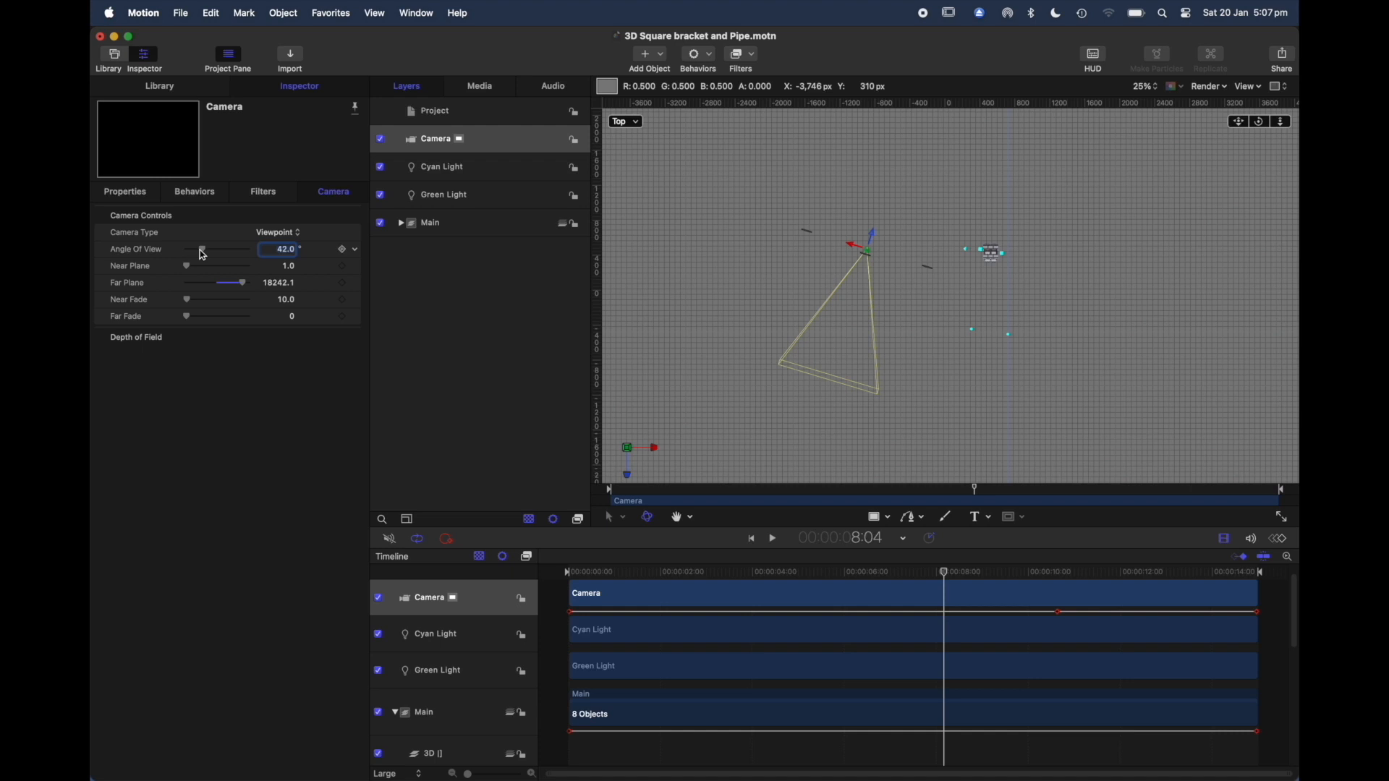
left_click_drag(200, 250, 201, 250)
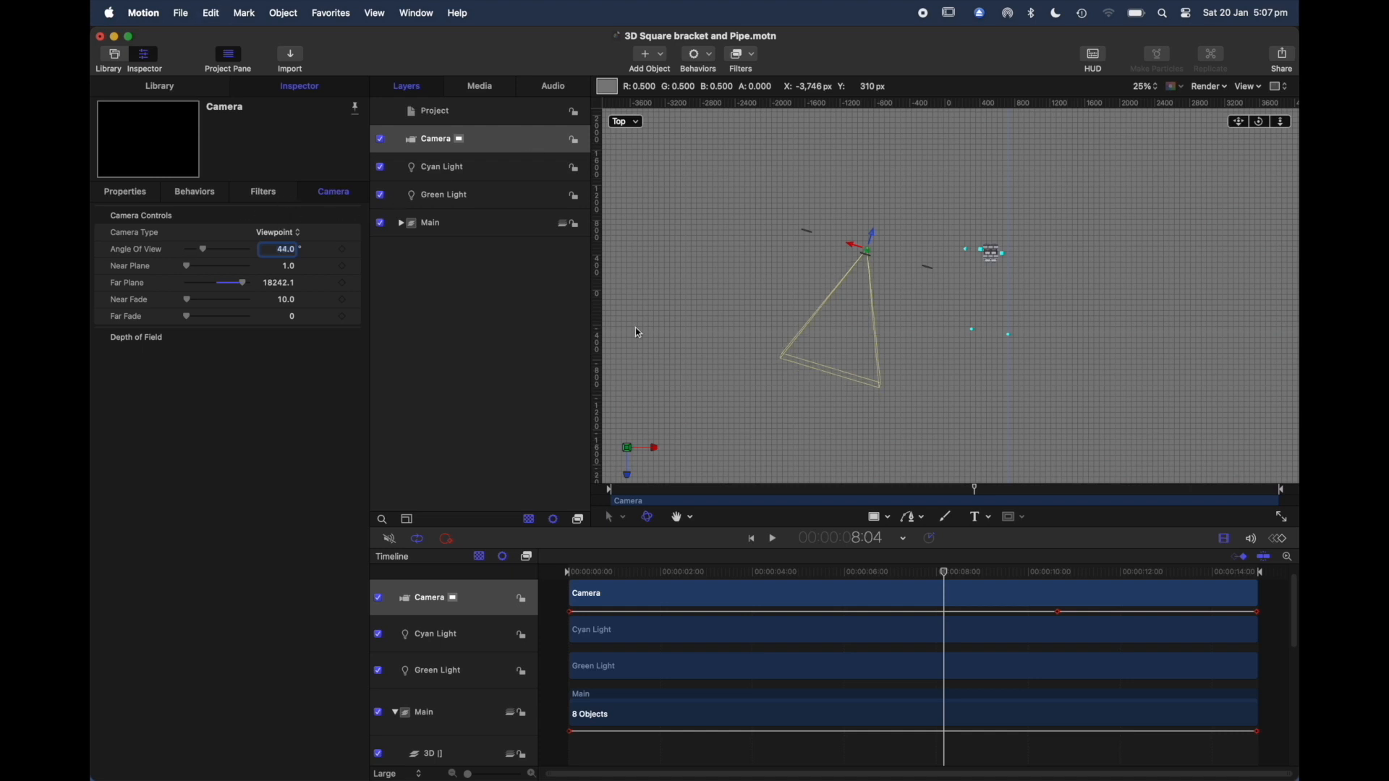
left_click_drag(947, 574, 879, 574)
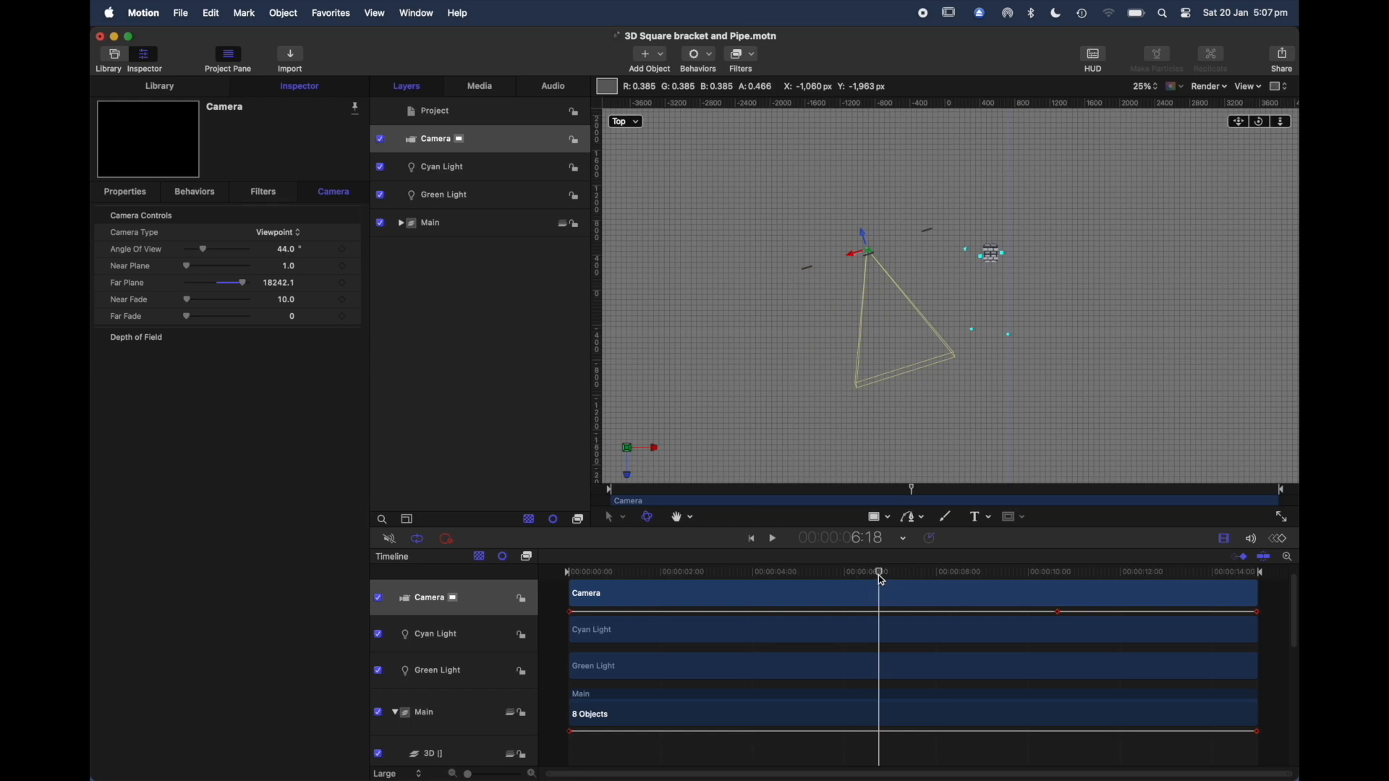
Step: Switch the Camera Type to Framing and undo the change
left_click(293, 233)
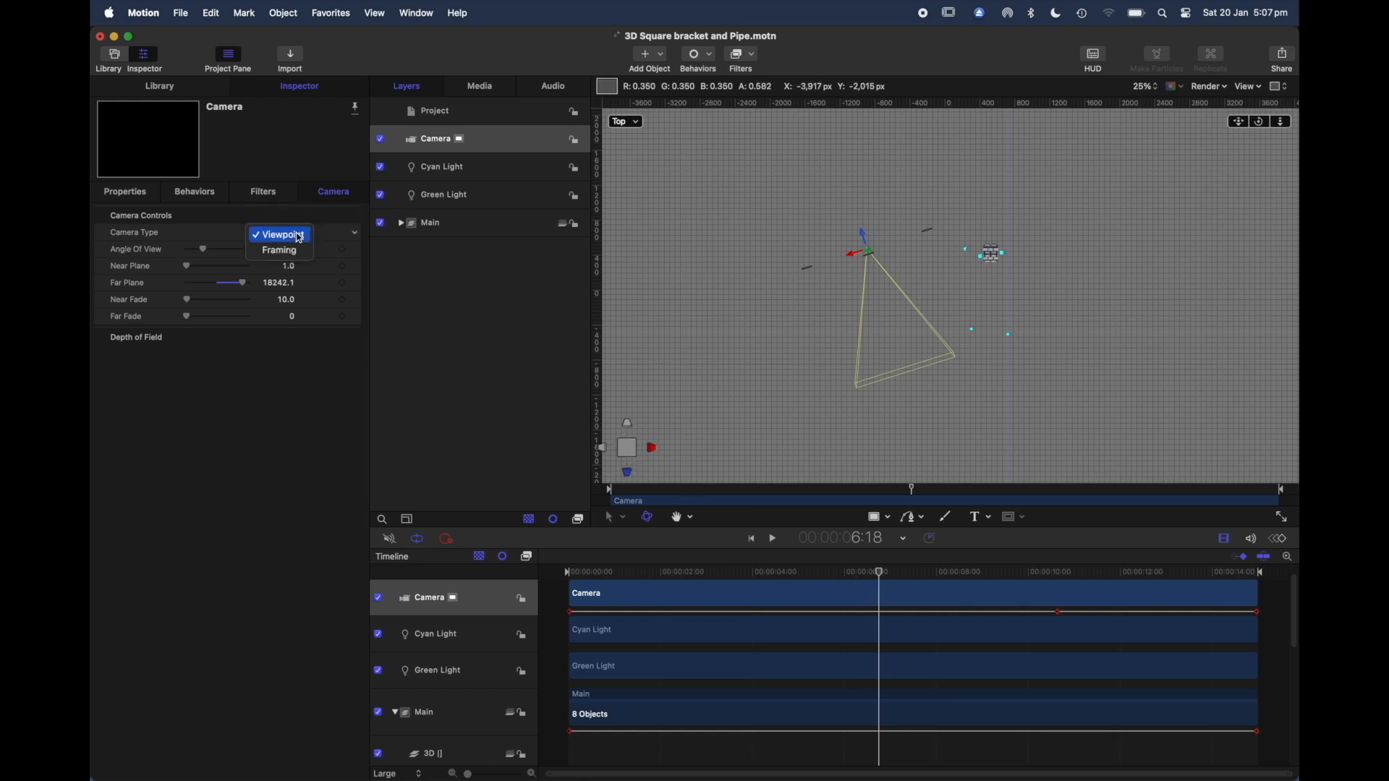
left_click(289, 253)
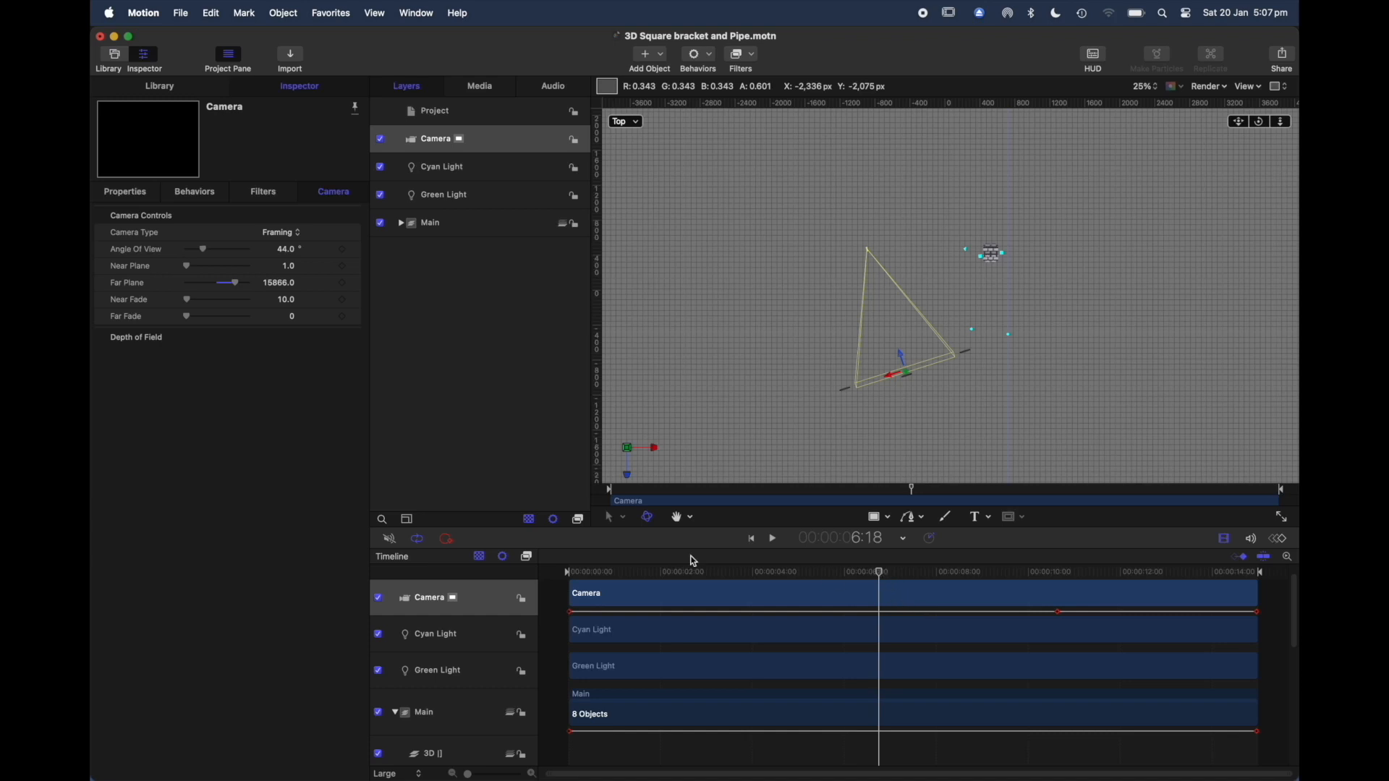
key("super+z")
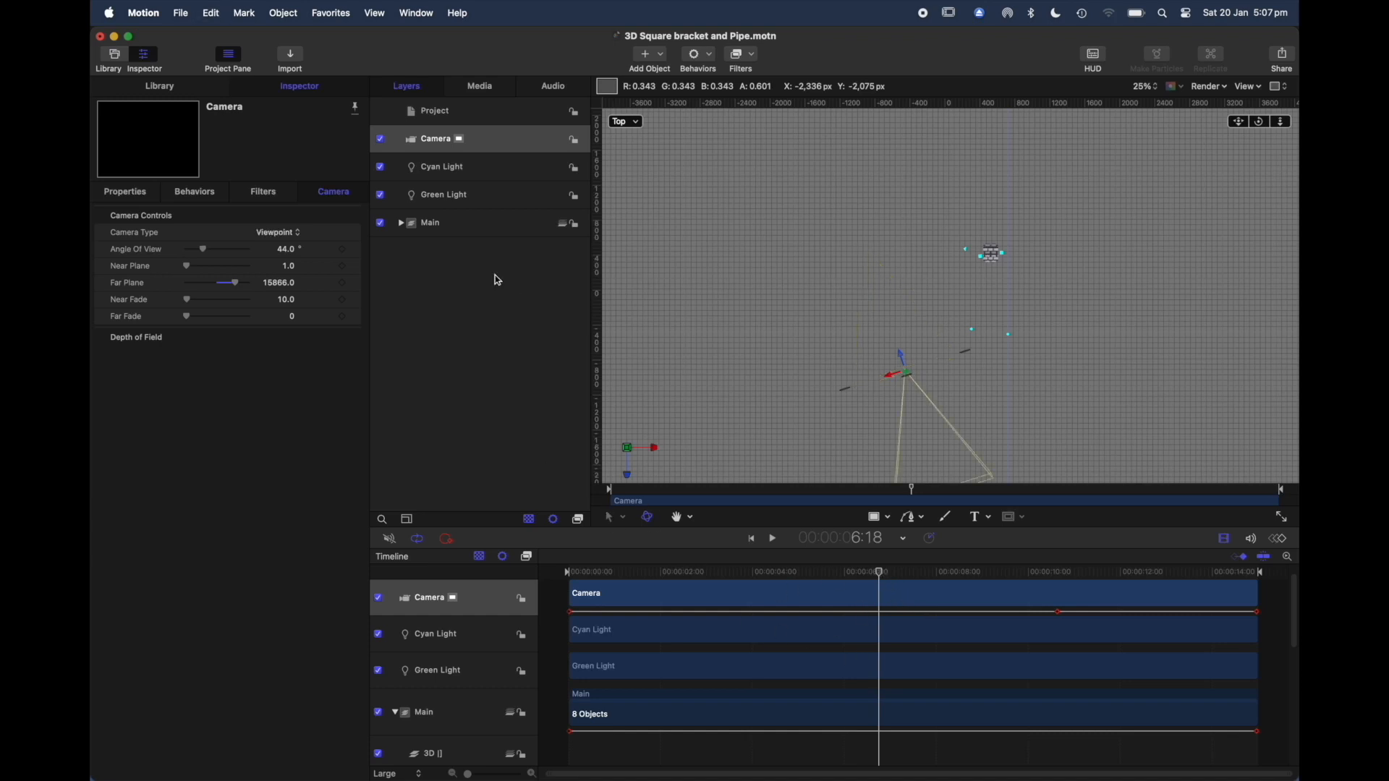
Step: Reset the Camera's animated Y rotation and set its X rotation to 0°
left_click(491, 145)
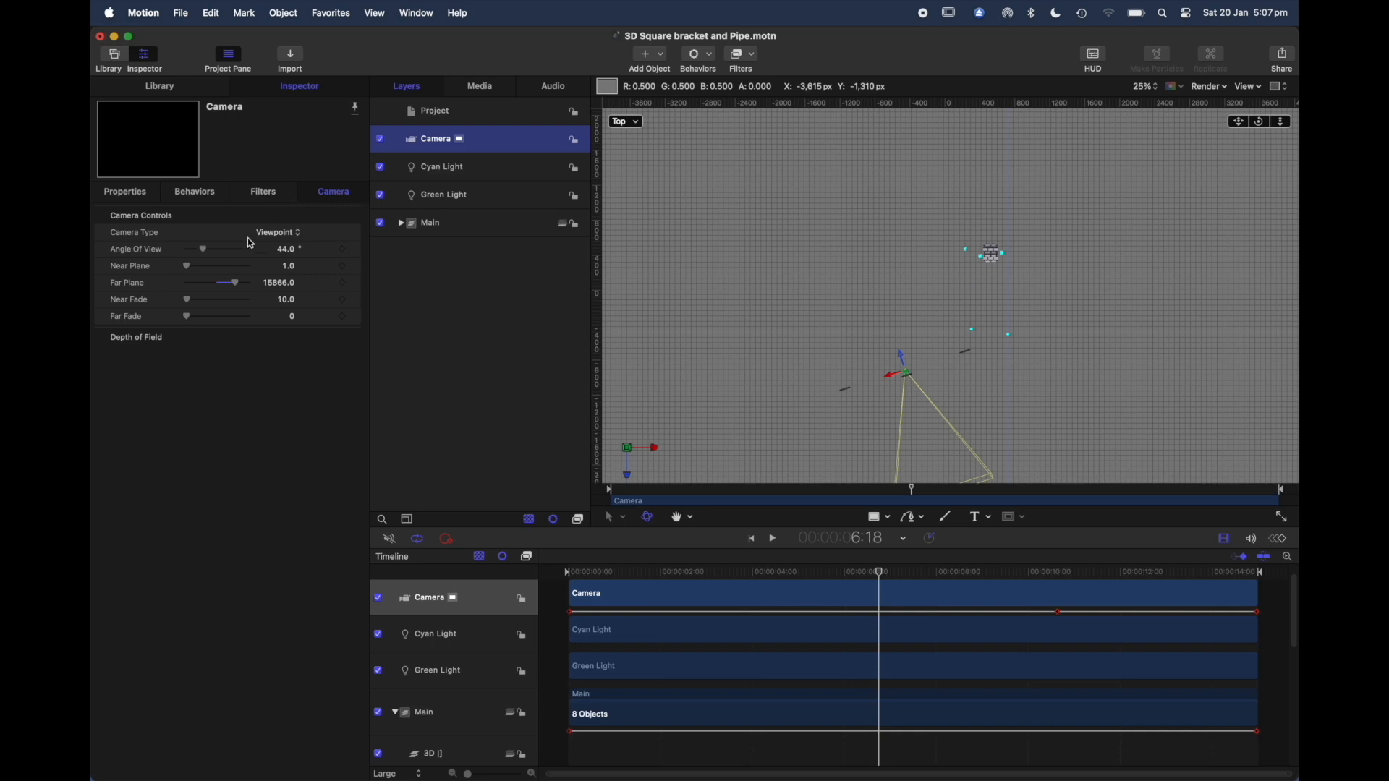
left_click(126, 197)
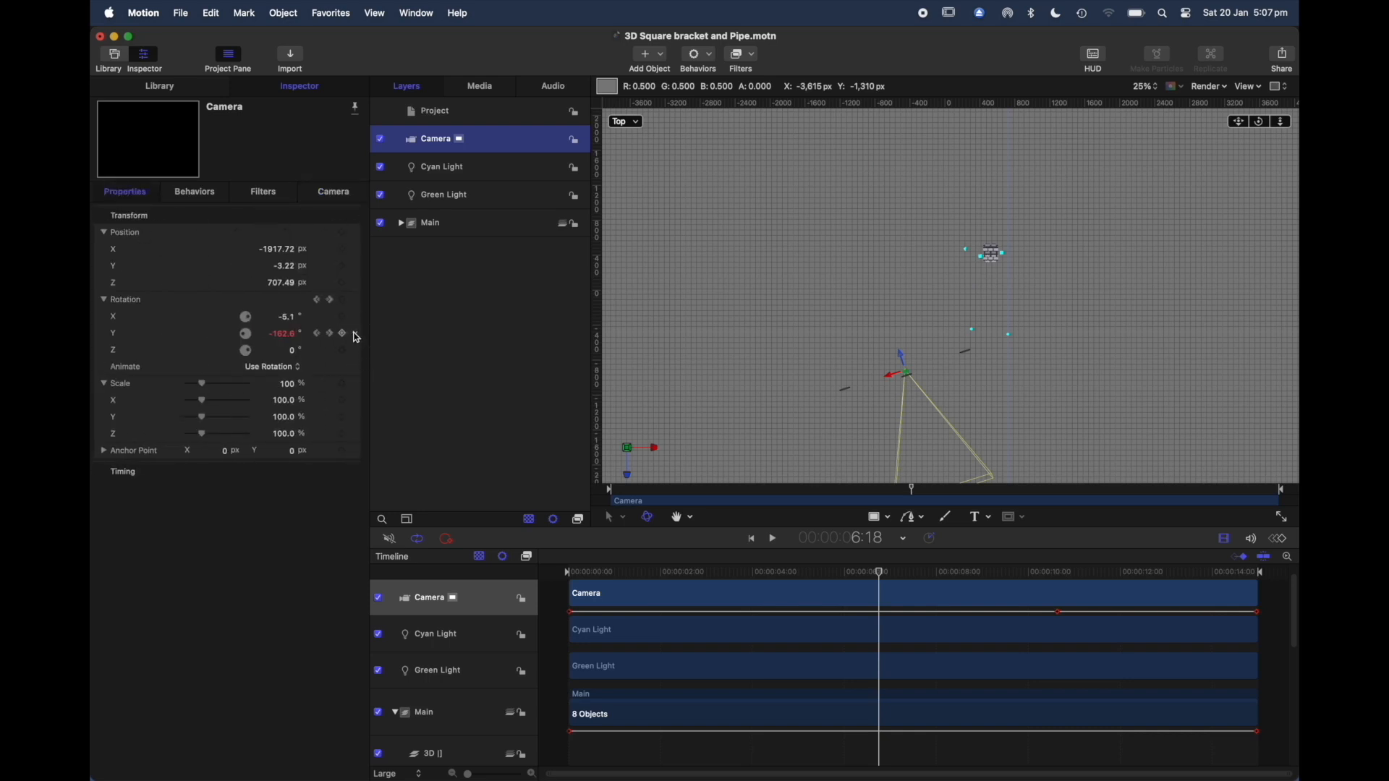
left_click(356, 338)
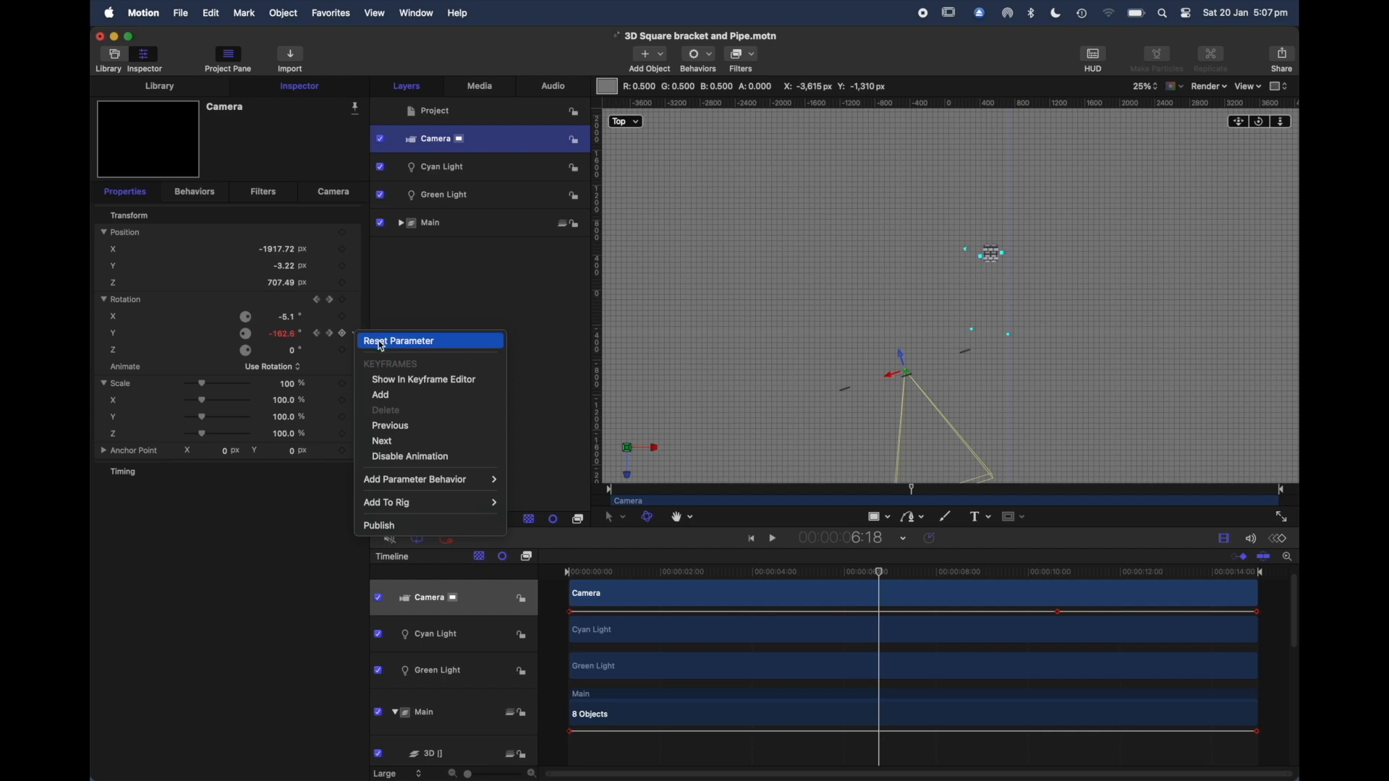
left_click(382, 342)
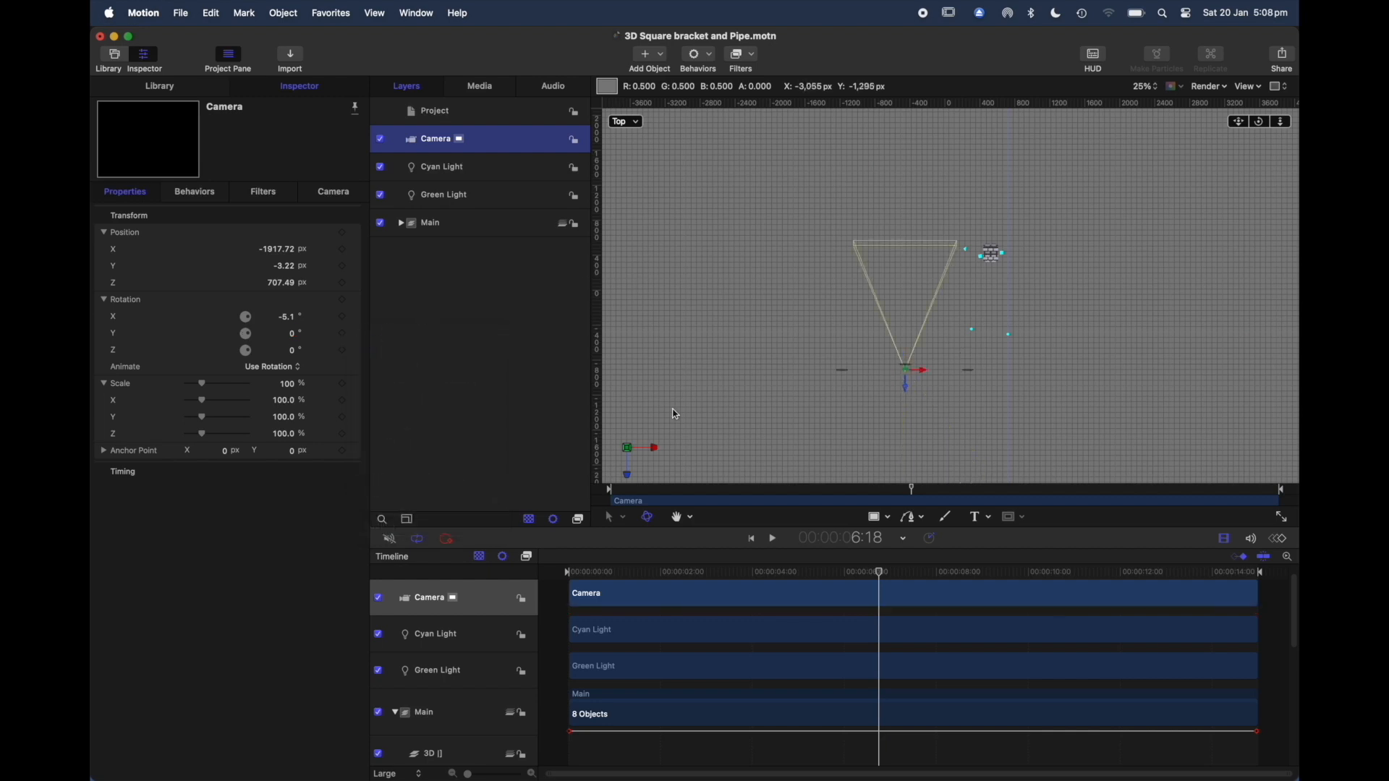
left_click(289, 319)
left_click_drag(290, 323, 288, 324)
left_click(289, 323)
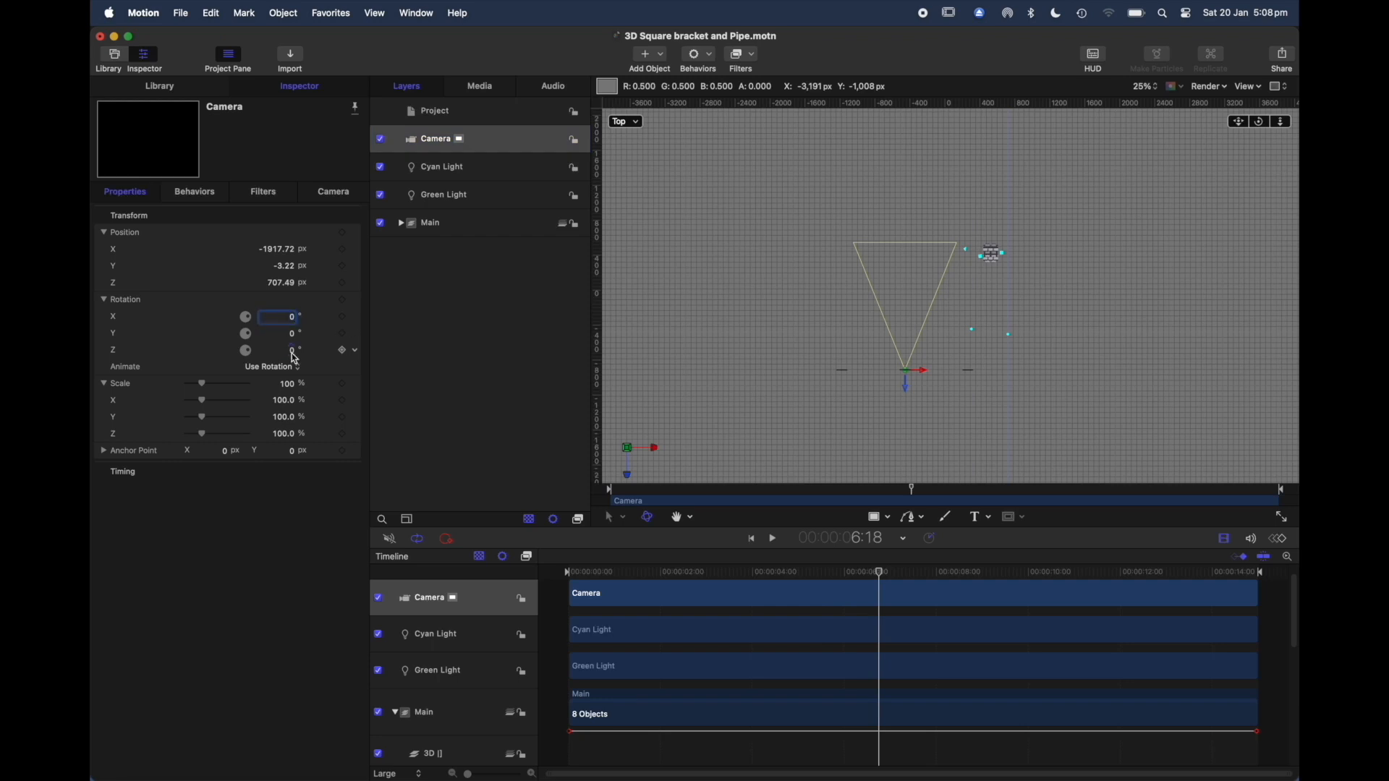
Step: Rotate the Camera to about -34° around its Y axis so it faces the model
left_click_drag(288, 350, 297, 353)
left_click(296, 340)
left_click_drag(296, 340, 288, 337)
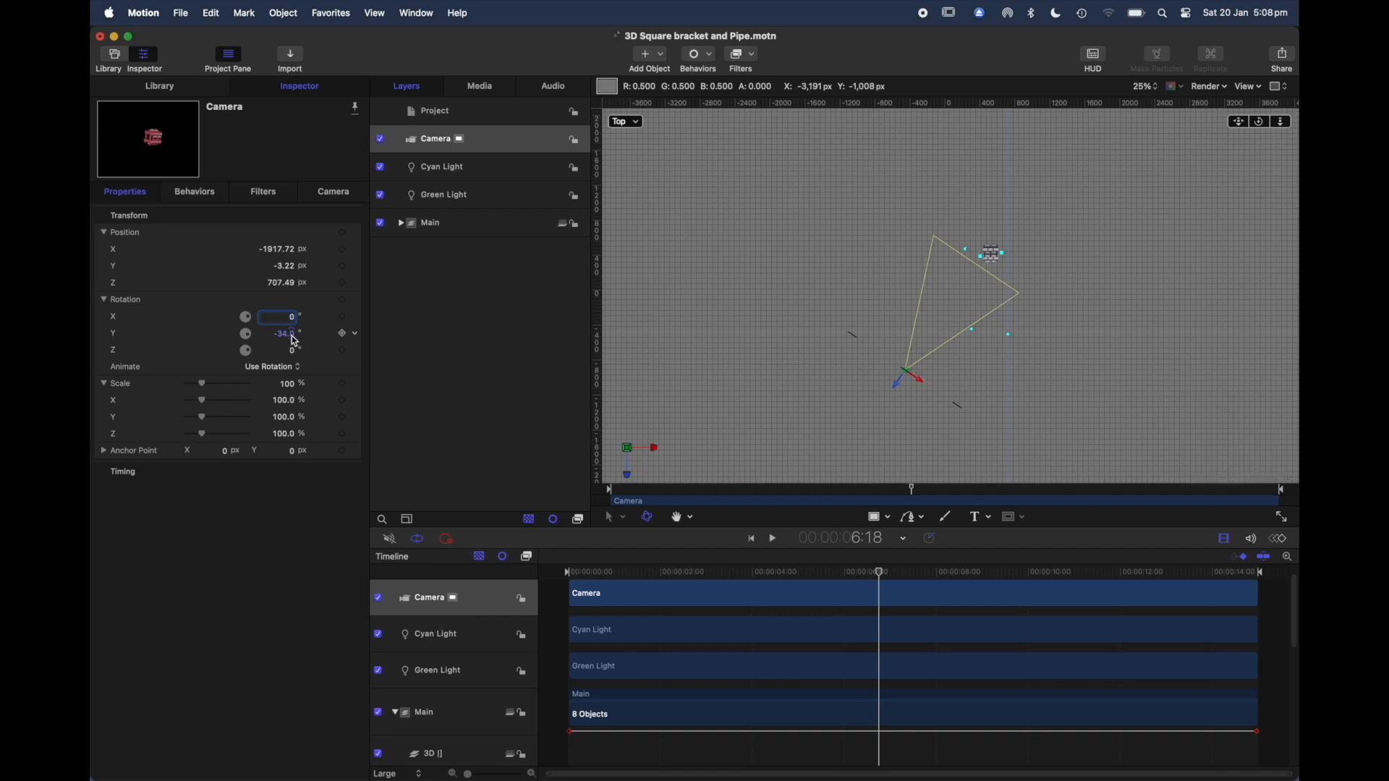
Step: Try moving the Camera to about X -1848, Y 79 and Z 361 px, with a Y rotation of about -42°
left_click(279, 252)
left_click_drag(279, 254, 275, 284)
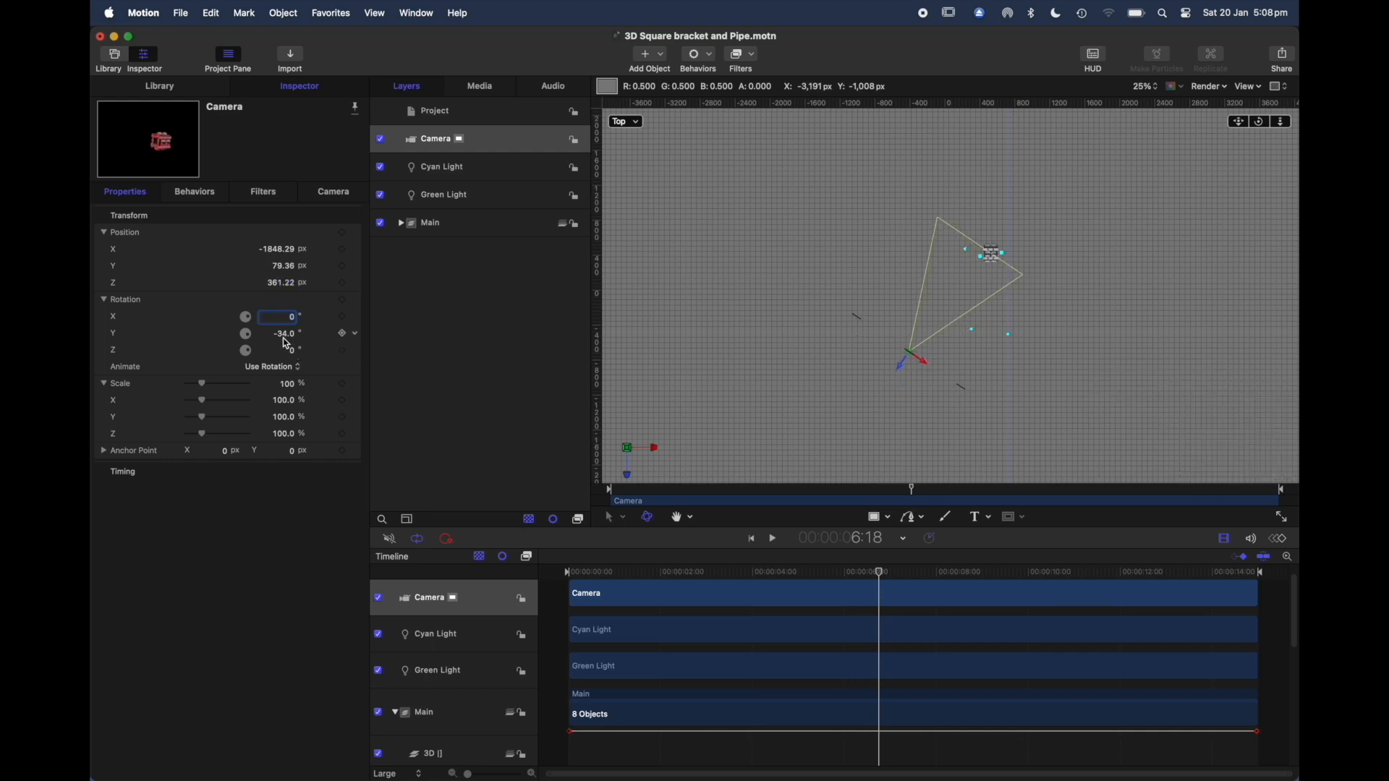
left_click_drag(285, 342, 284, 337)
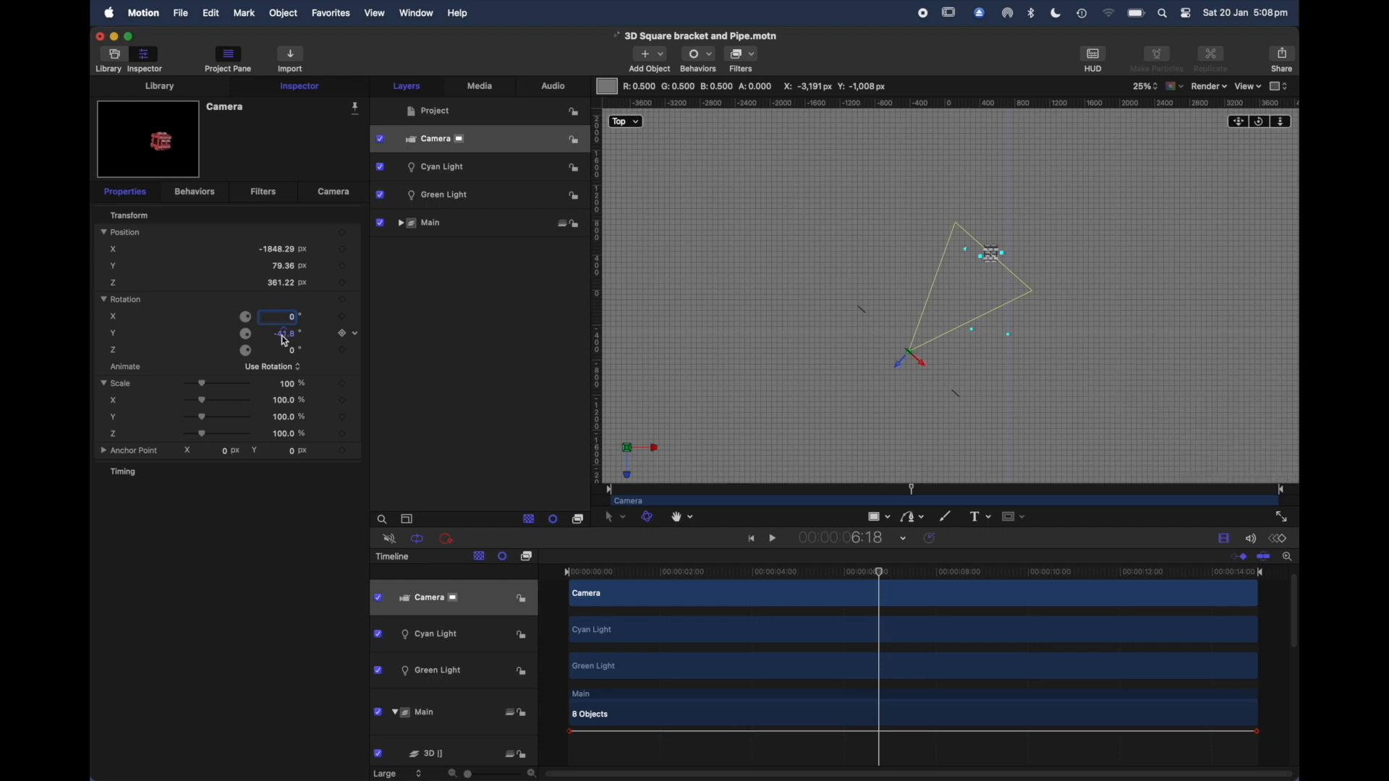
Step: Replace the existing Camera by deleting it and adding a new camera to the project
left_click(512, 141)
right_click(512, 141)
left_click(527, 143)
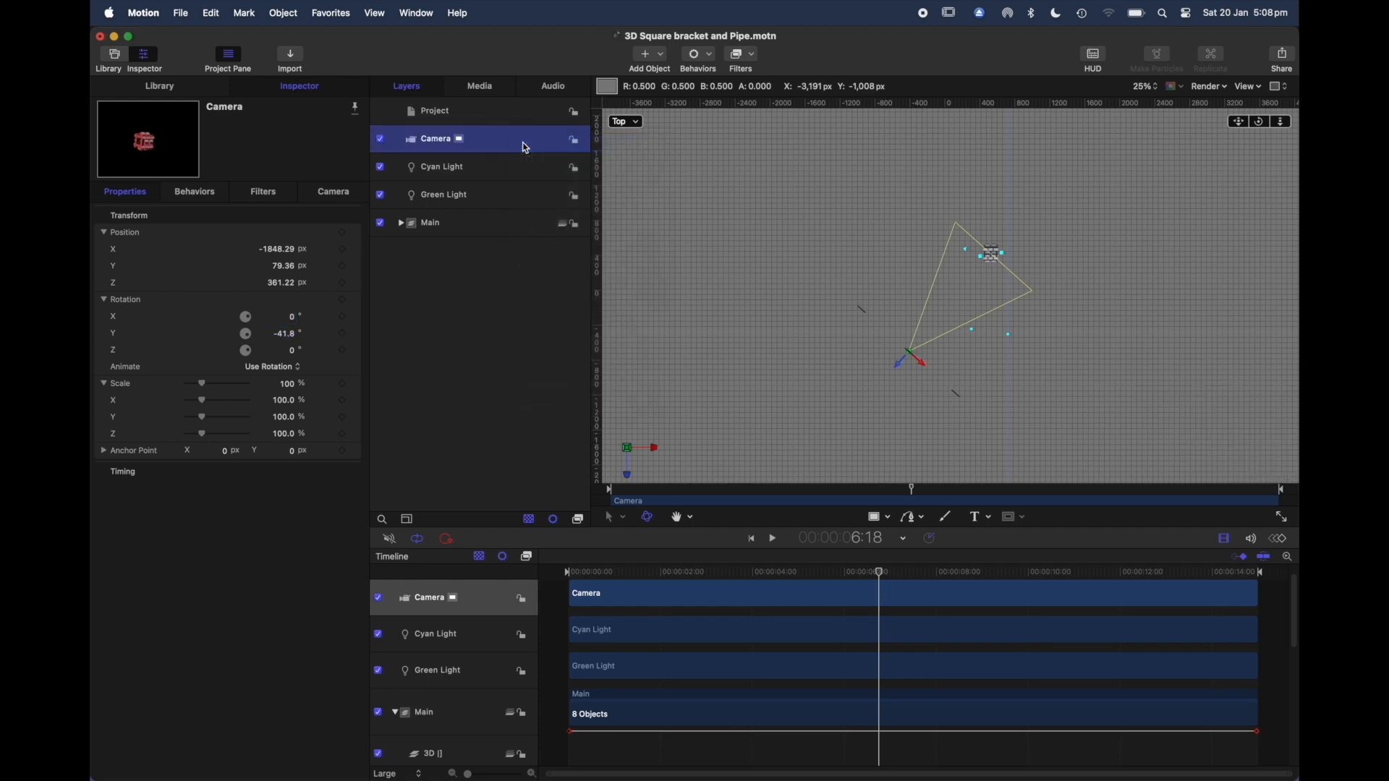
left_click(663, 57)
left_click(671, 99)
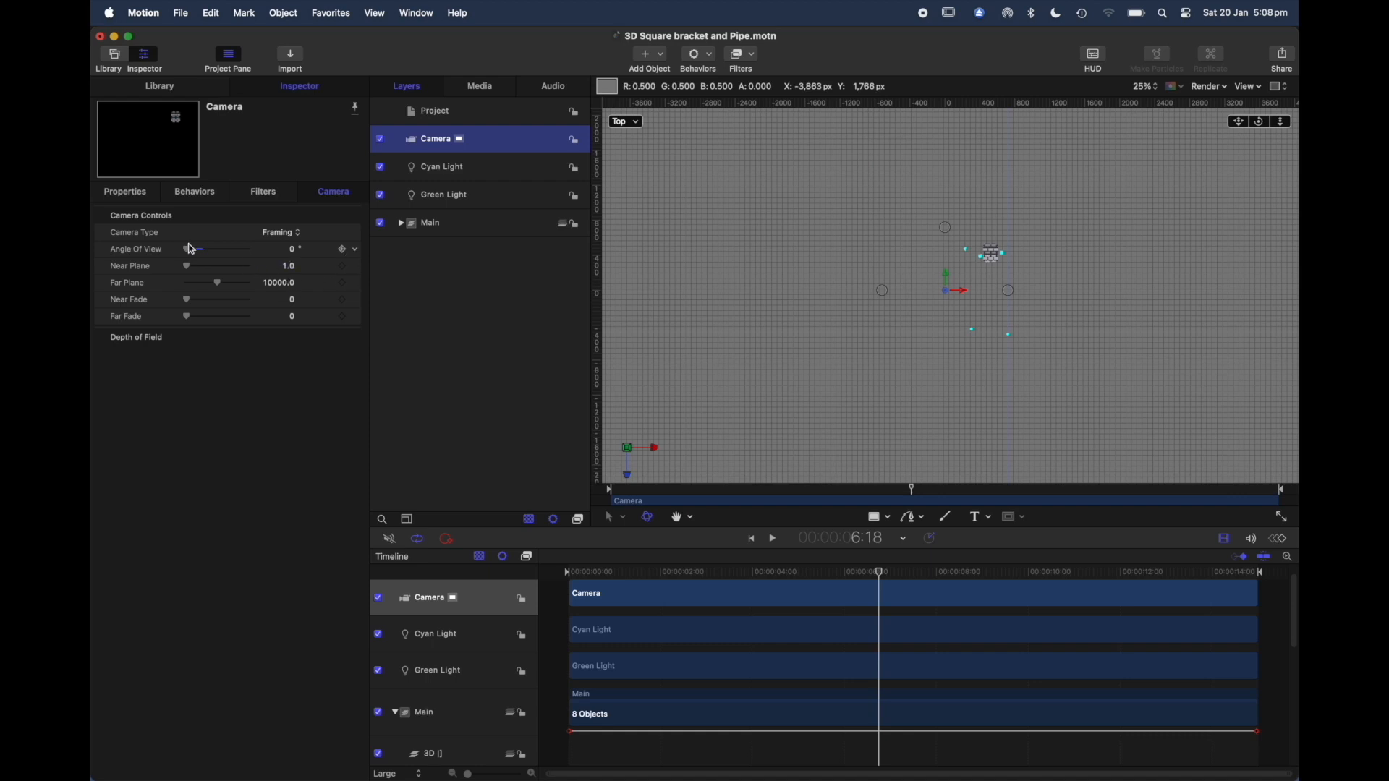
Step: Centre the new Camera on the model in the Top view and set its Angle of View to 155°
mouse_move(186, 254)
left_mouse_down()
mouse_move(237, 261)
mouse_move(206, 270)
left_mouse_up()
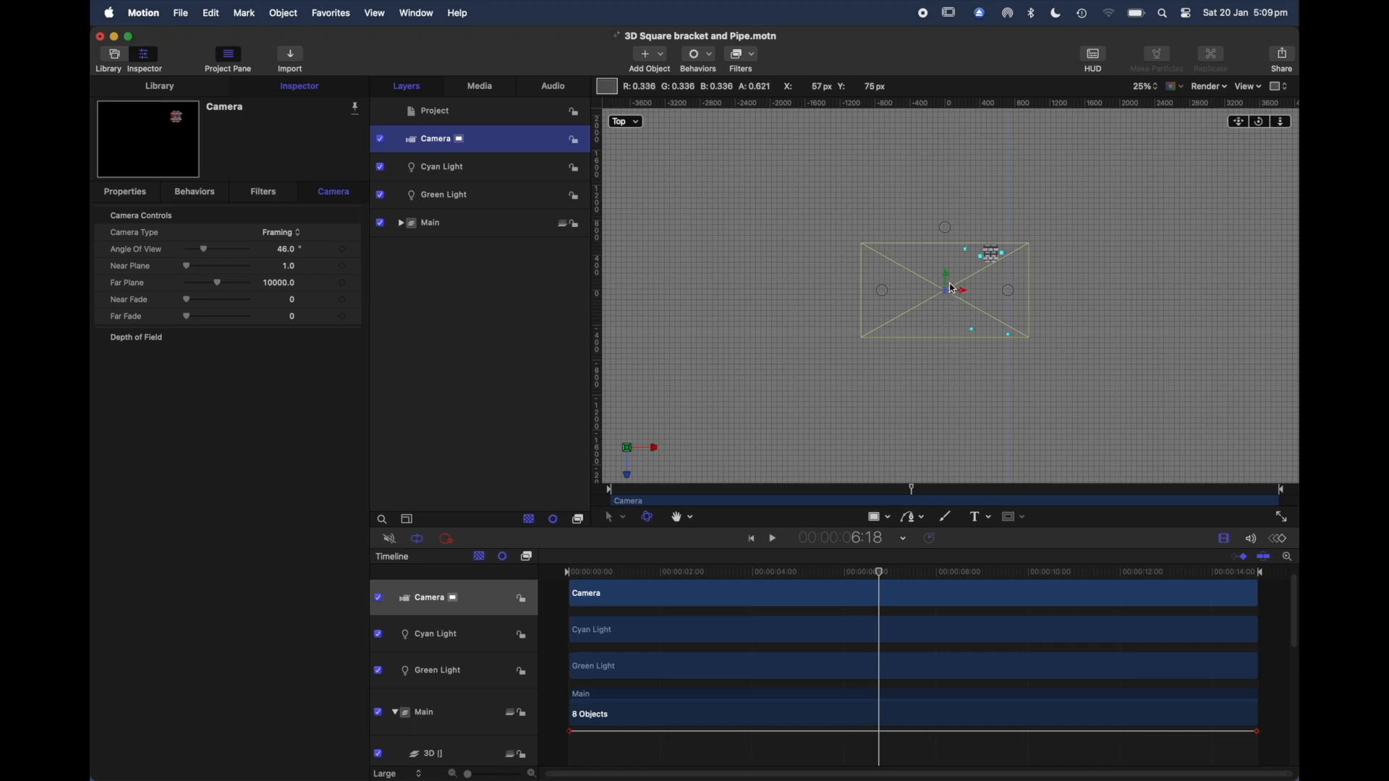
left_click_drag(948, 277, 996, 242)
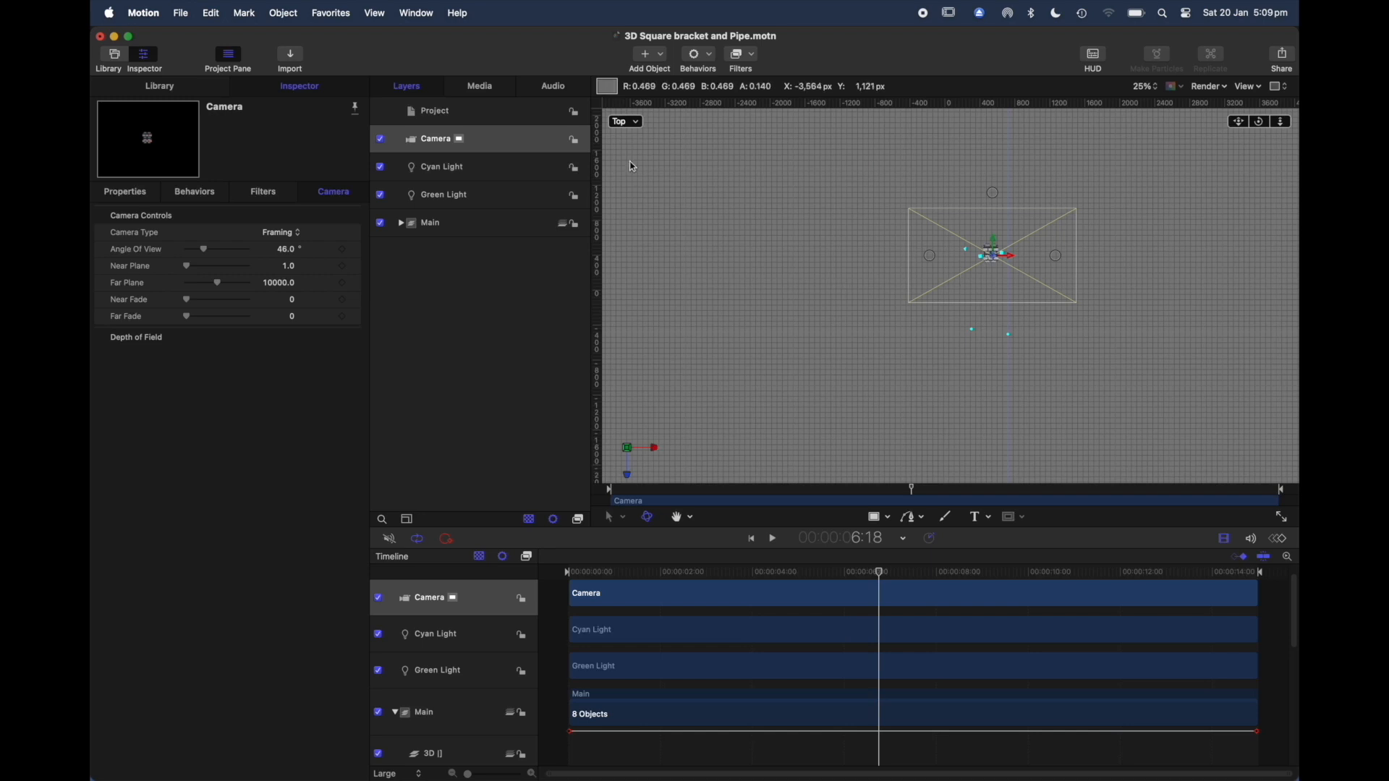
left_click(204, 256)
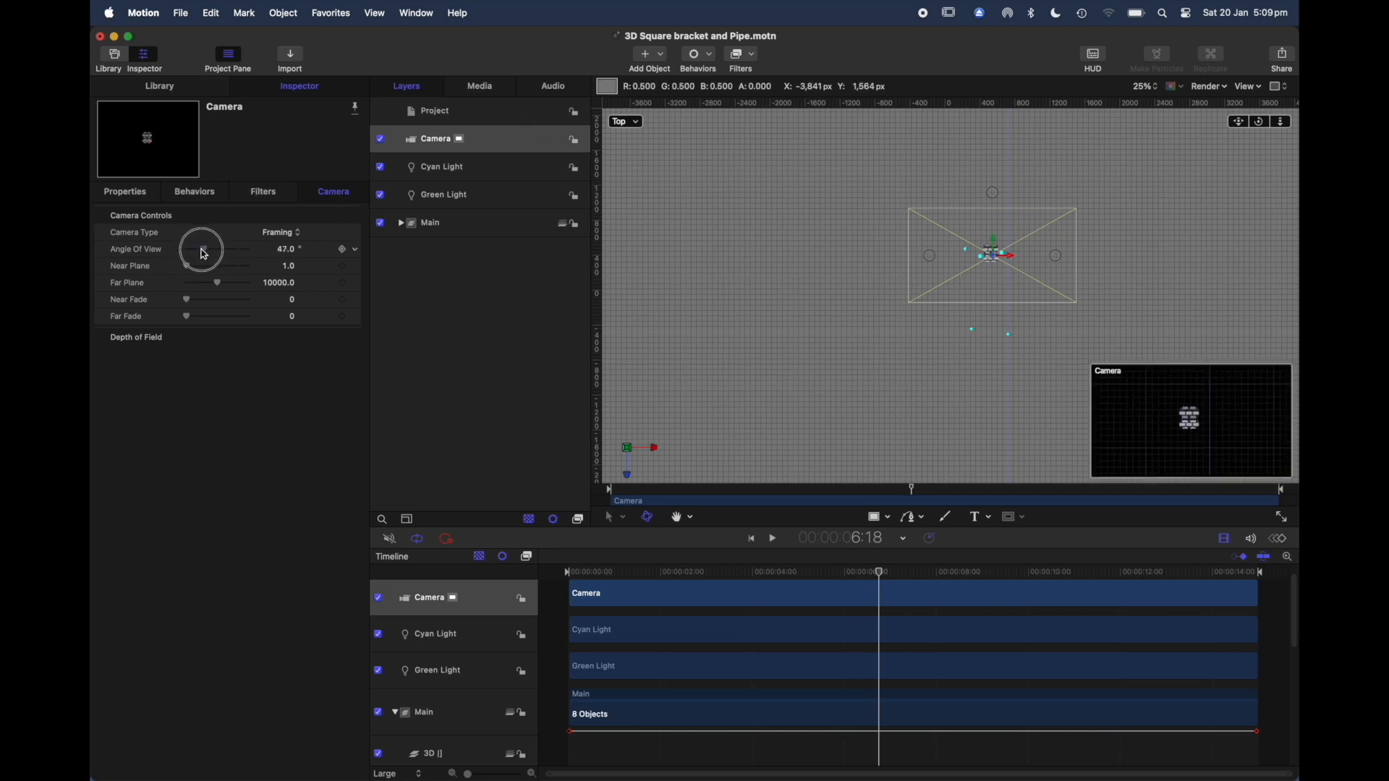
left_click_drag(269, 259, 245, 261)
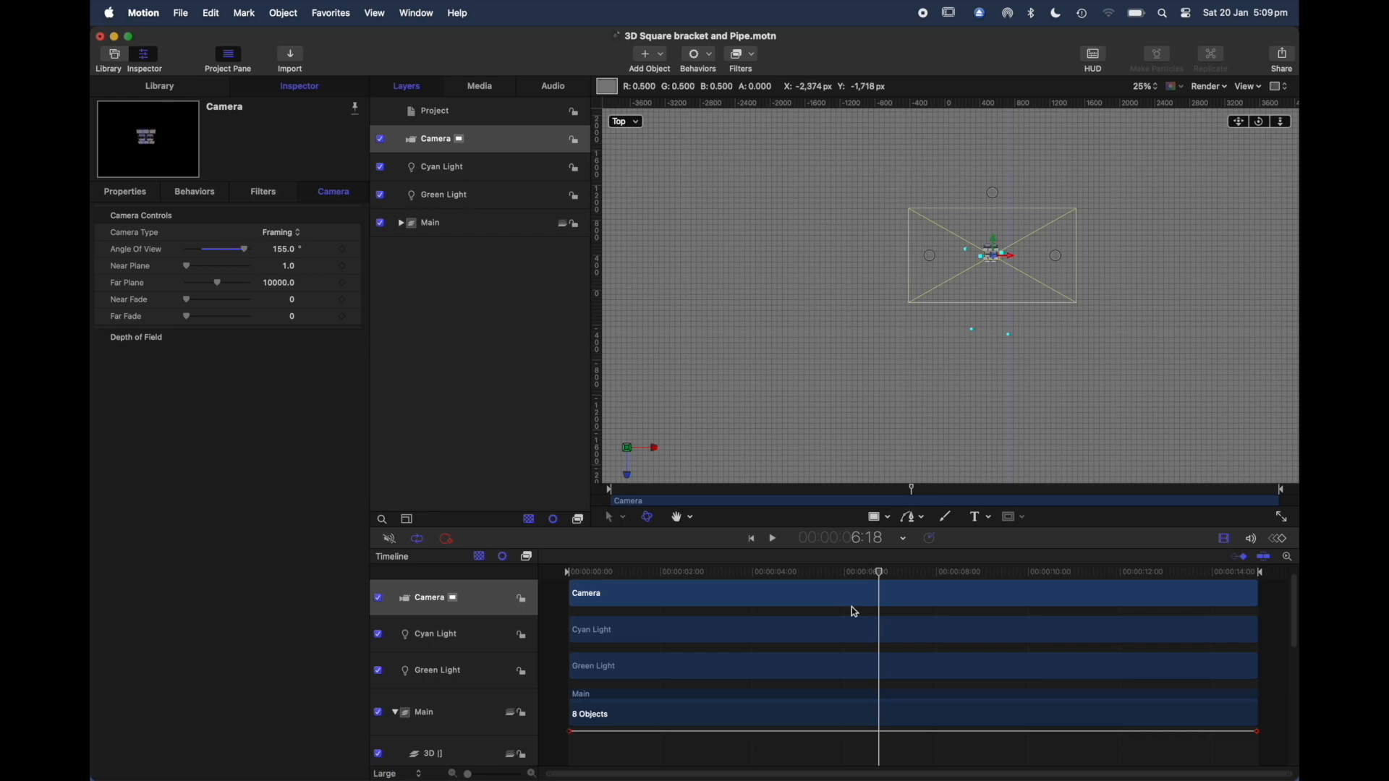
Step: At the start of the timeline, set the Camera's X rotation to -30° and keyframe its Y rotation at 0°
left_click_drag(881, 574, 550, 589)
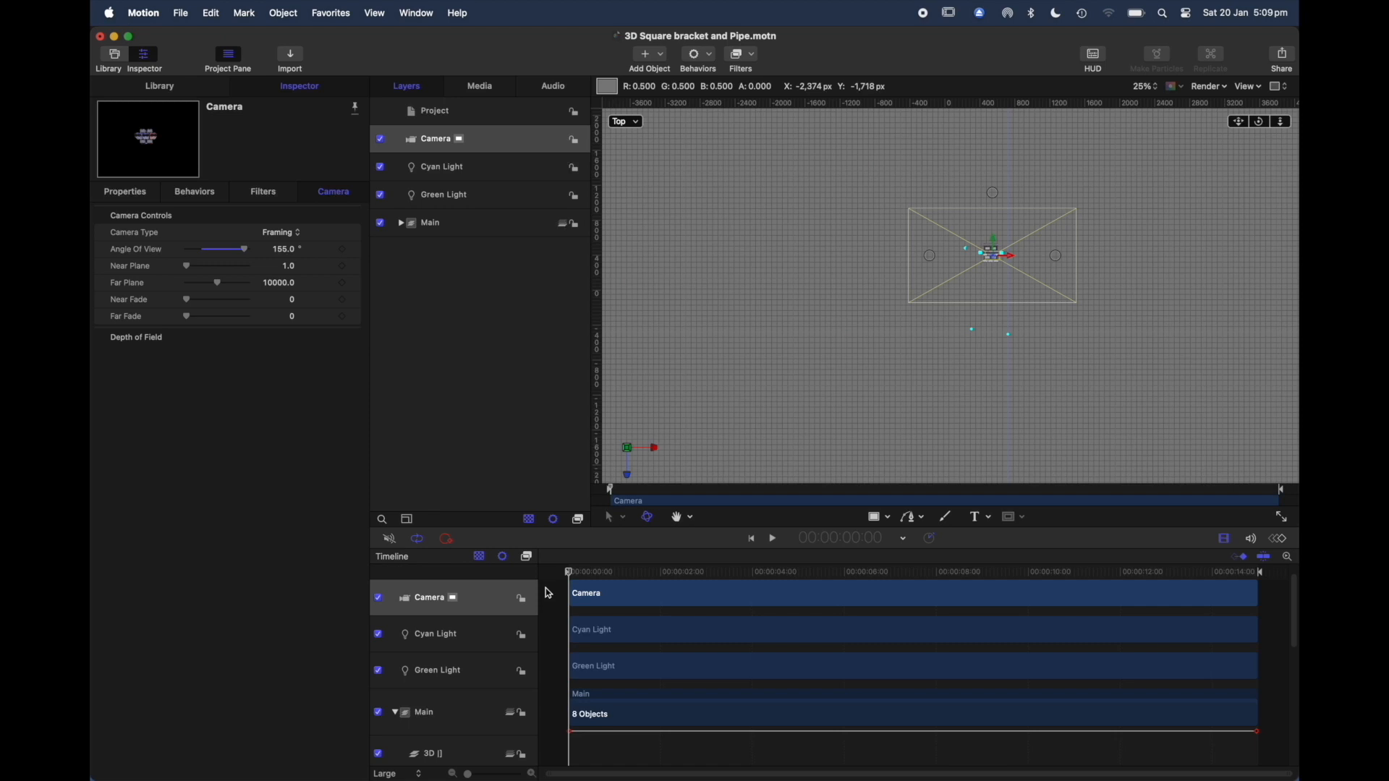
left_click(126, 195)
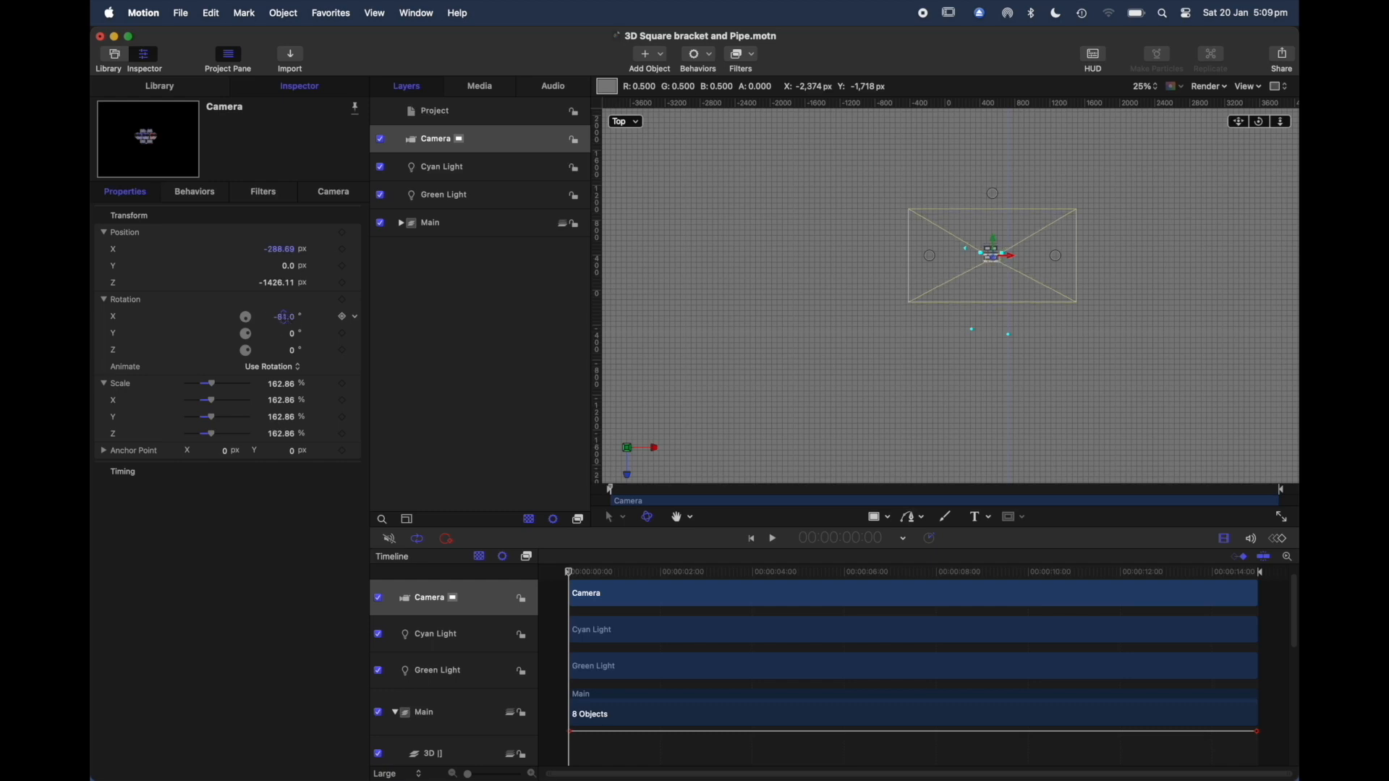
mouse_move(283, 316)
left_mouse_down()
mouse_move(311, 316)
mouse_move(284, 317)
left_mouse_up()
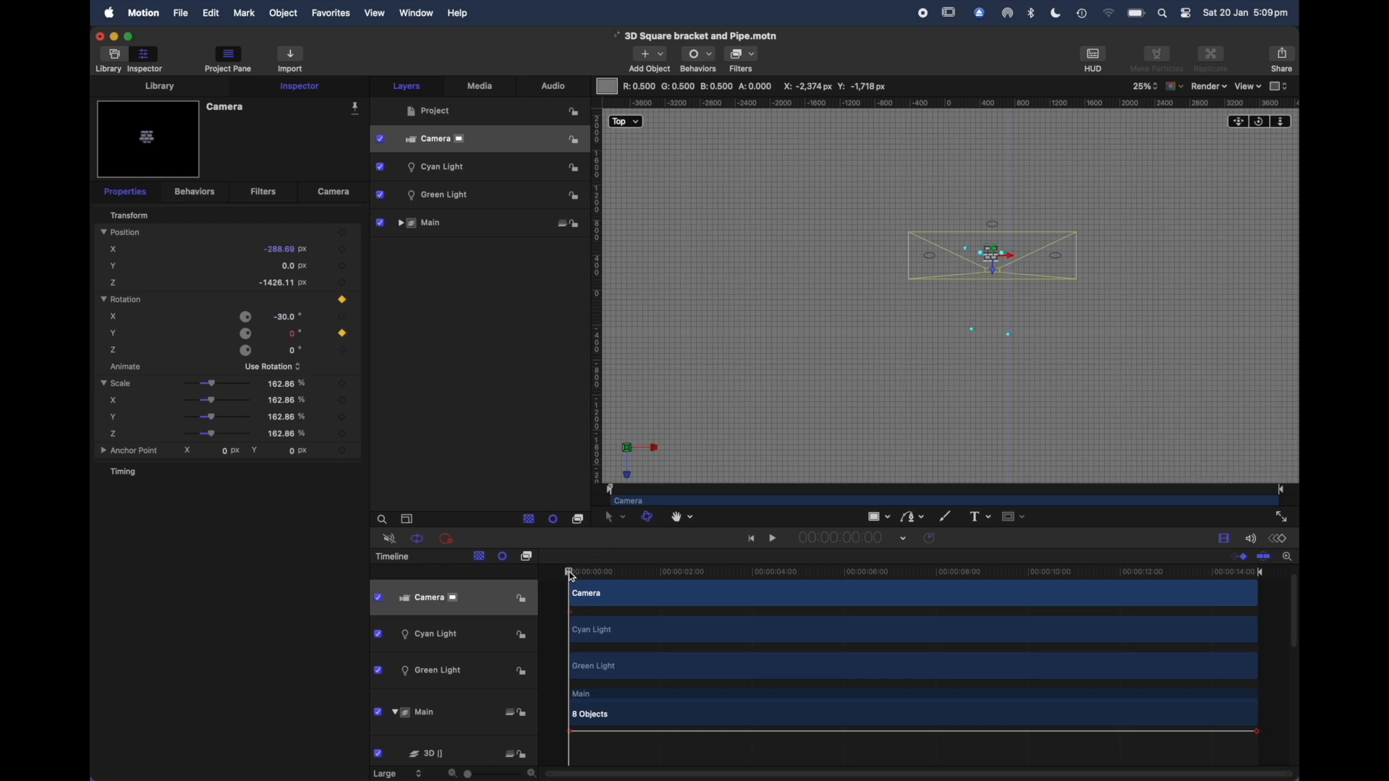
Step: Add a Camera Y rotation keyframe of 720° at 12:22
left_click_drag(572, 577, 844, 644)
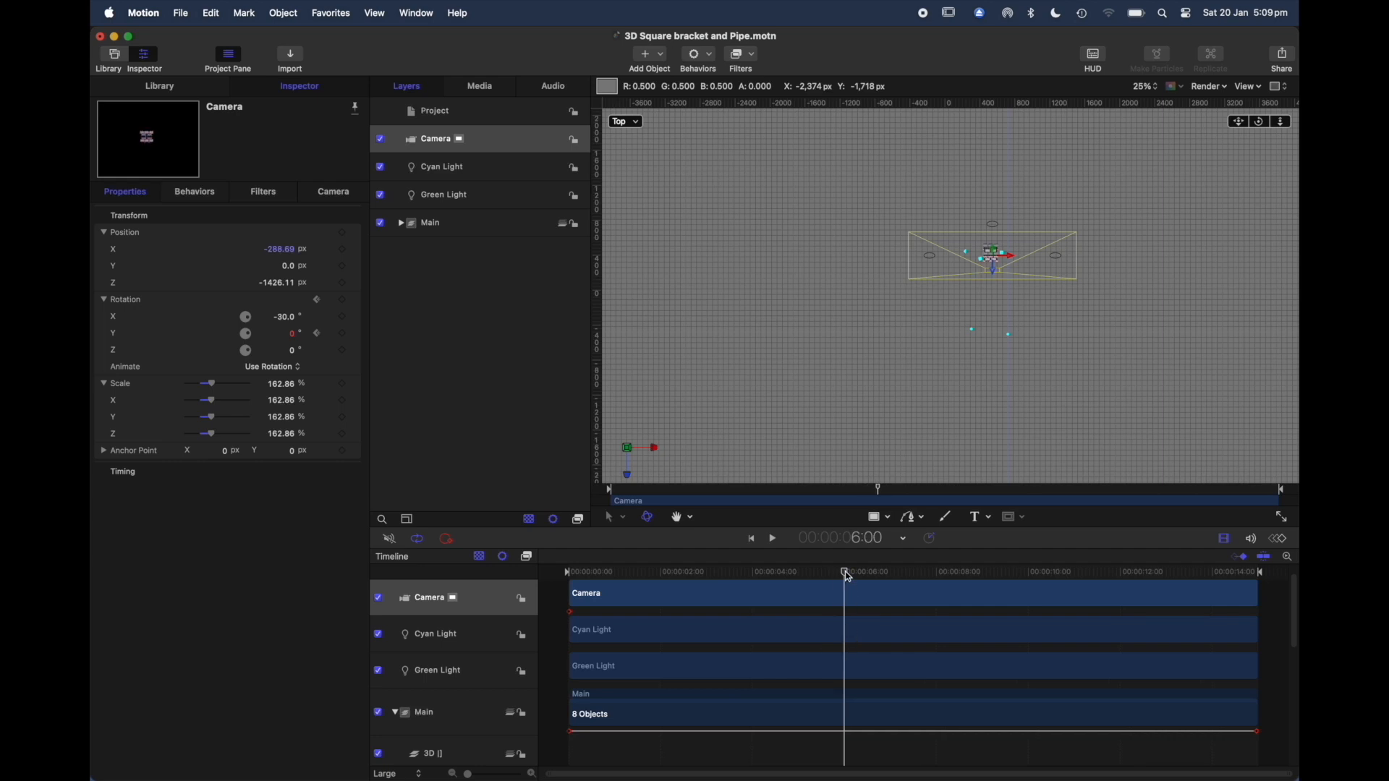
left_click_drag(848, 576, 1165, 582)
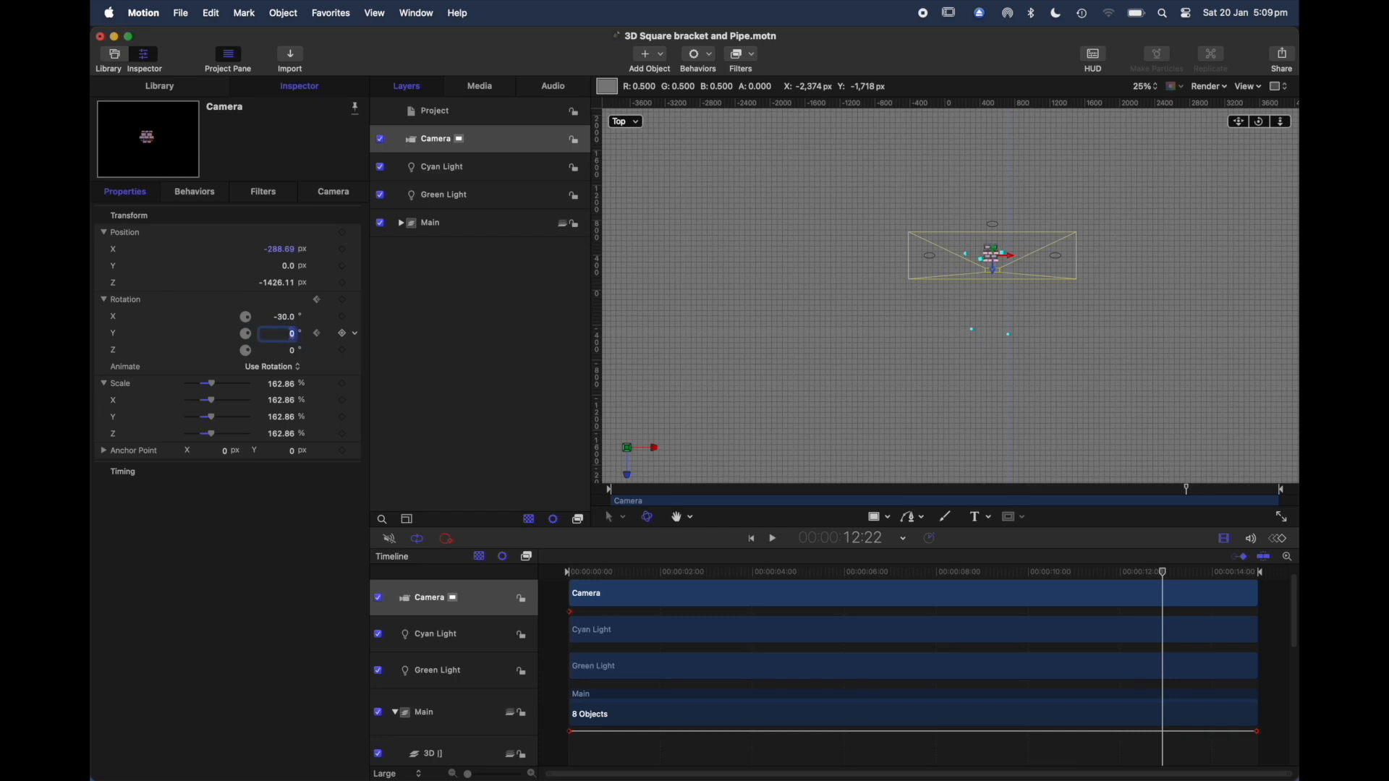
key("Return")
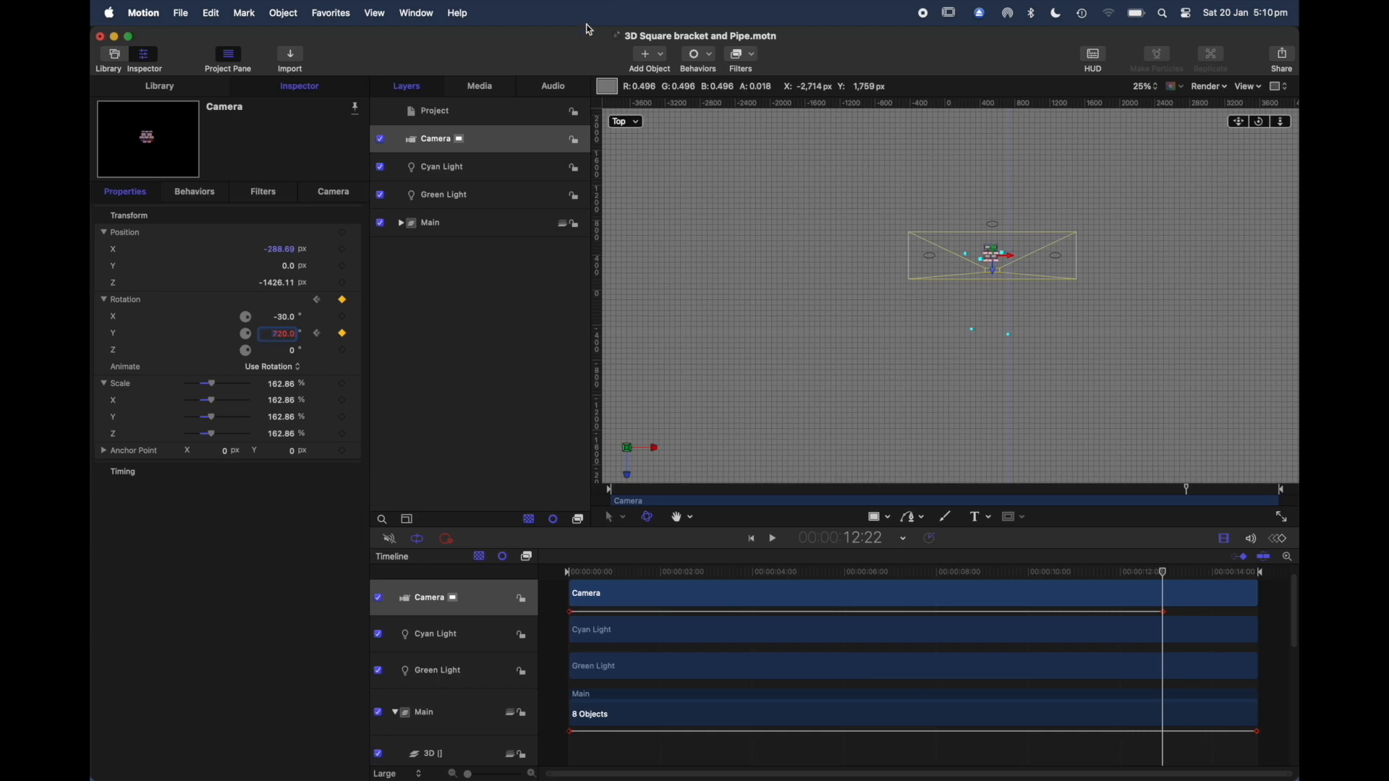
Step: Look through the Active Camera at the start of the timeline and set the Camera's Angle of View to 75°
left_click(639, 124)
left_click(670, 133)
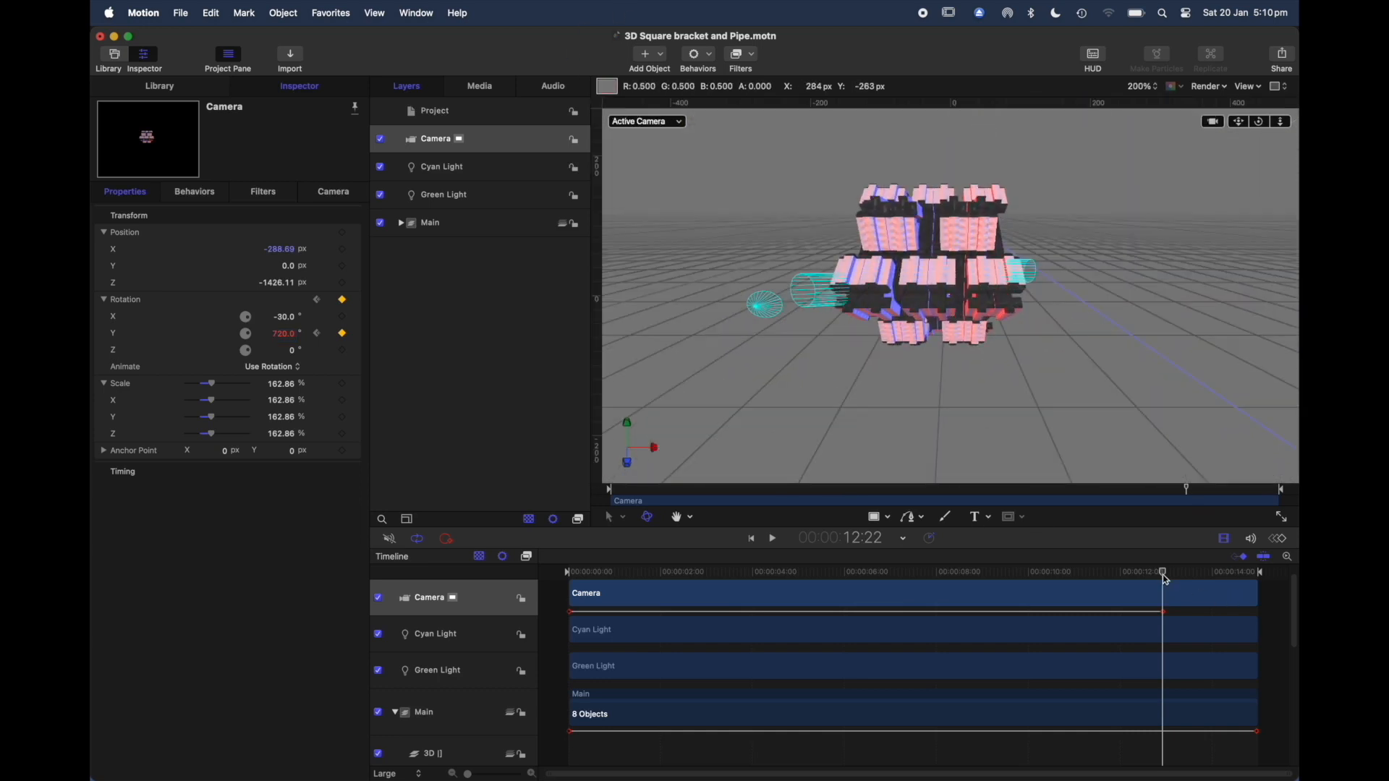
left_click_drag(1165, 577, 511, 744)
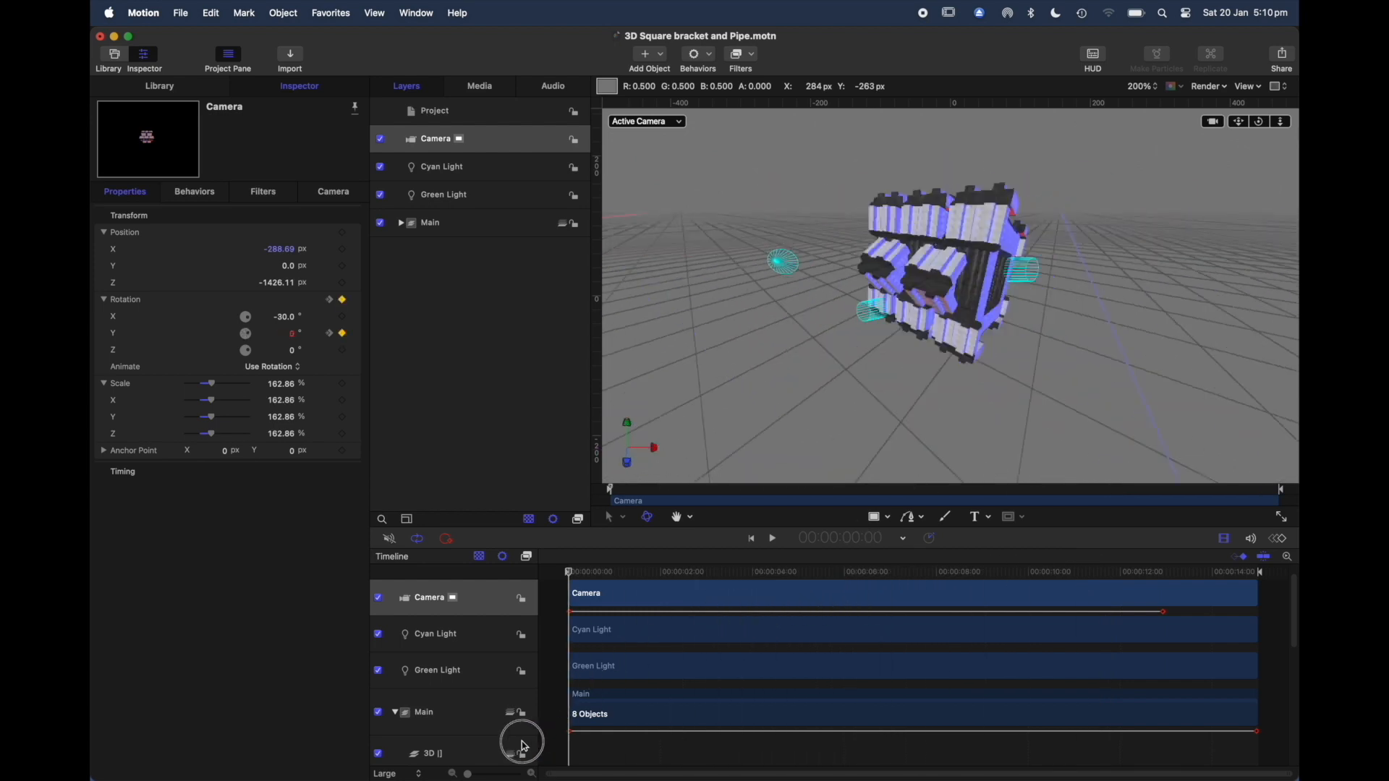
left_click(318, 191)
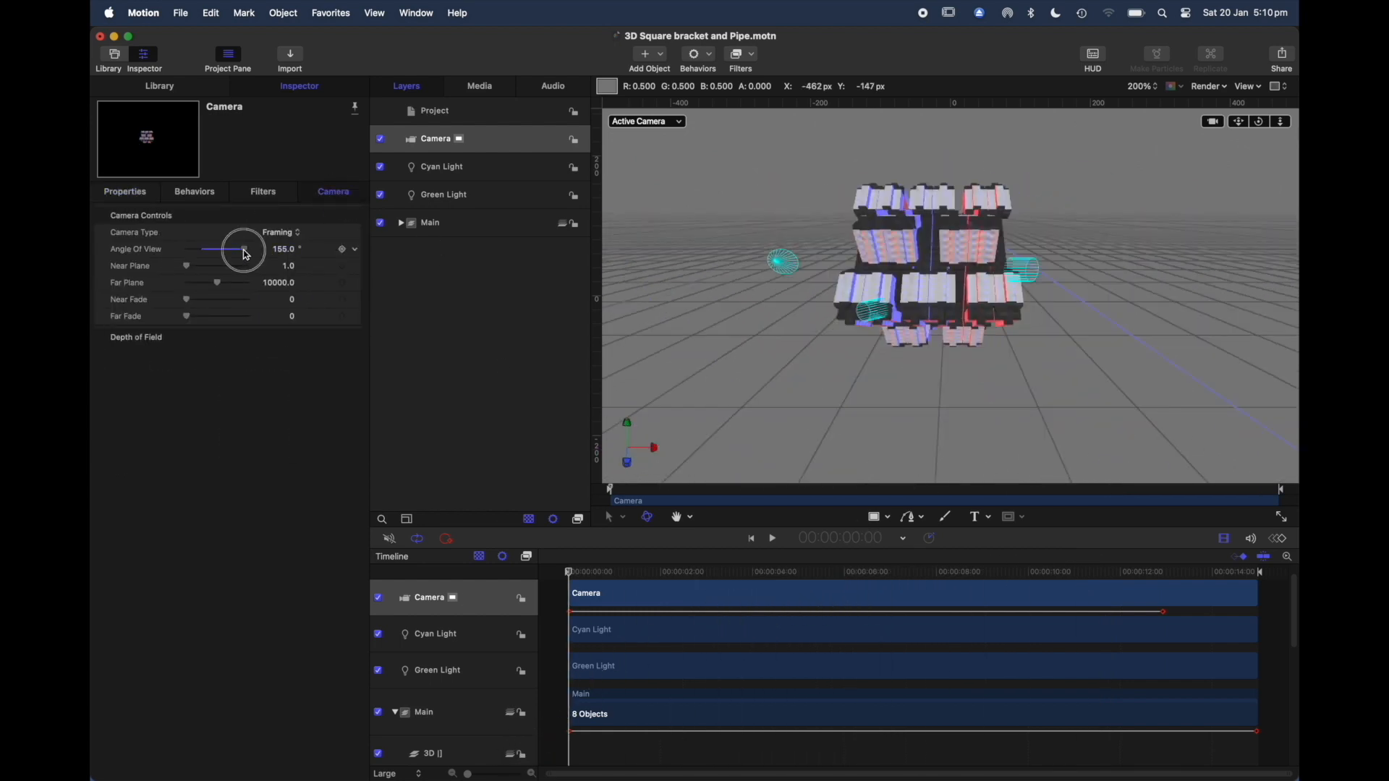
left_click_drag(246, 255, 215, 254)
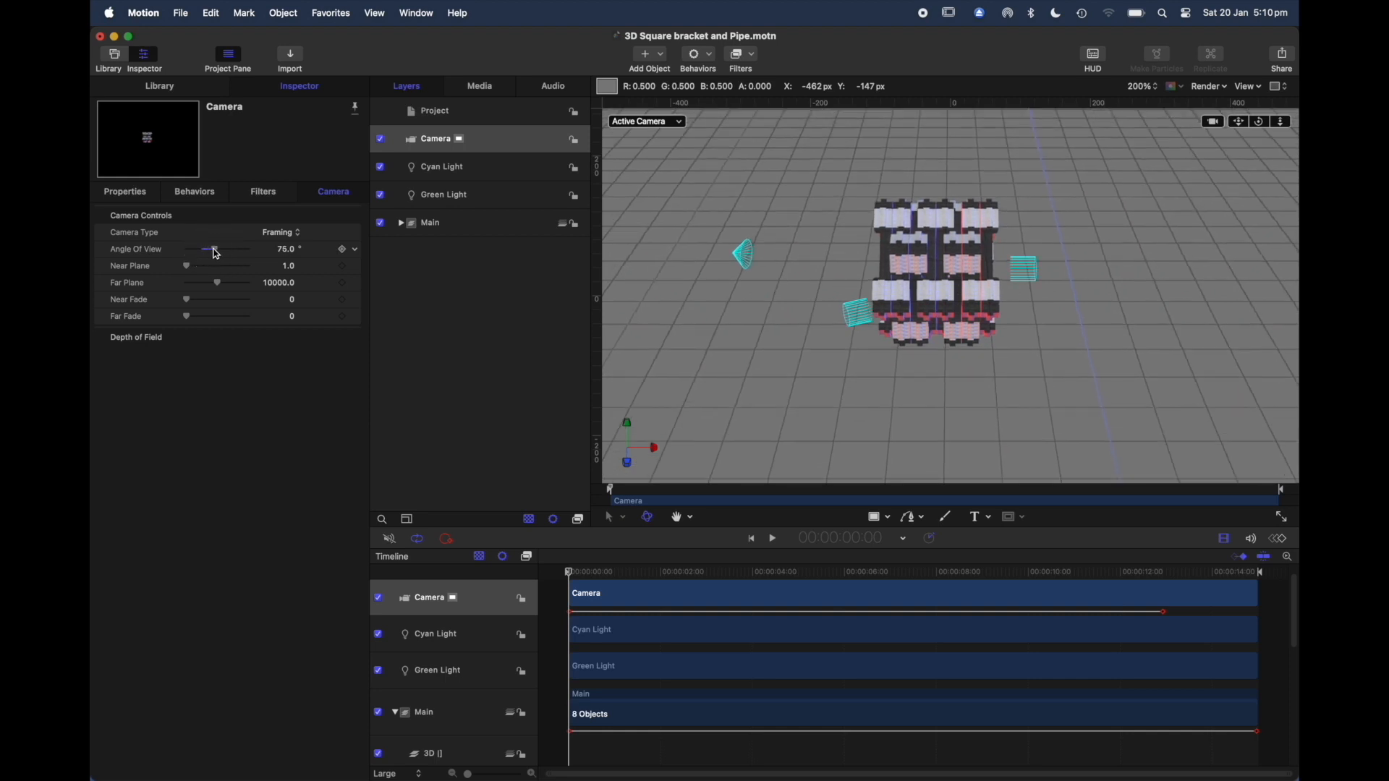
Step: Play the camera animation while reviewing the transform properties of the Camera, Cyan Light, Green Light and Main group
key("space")
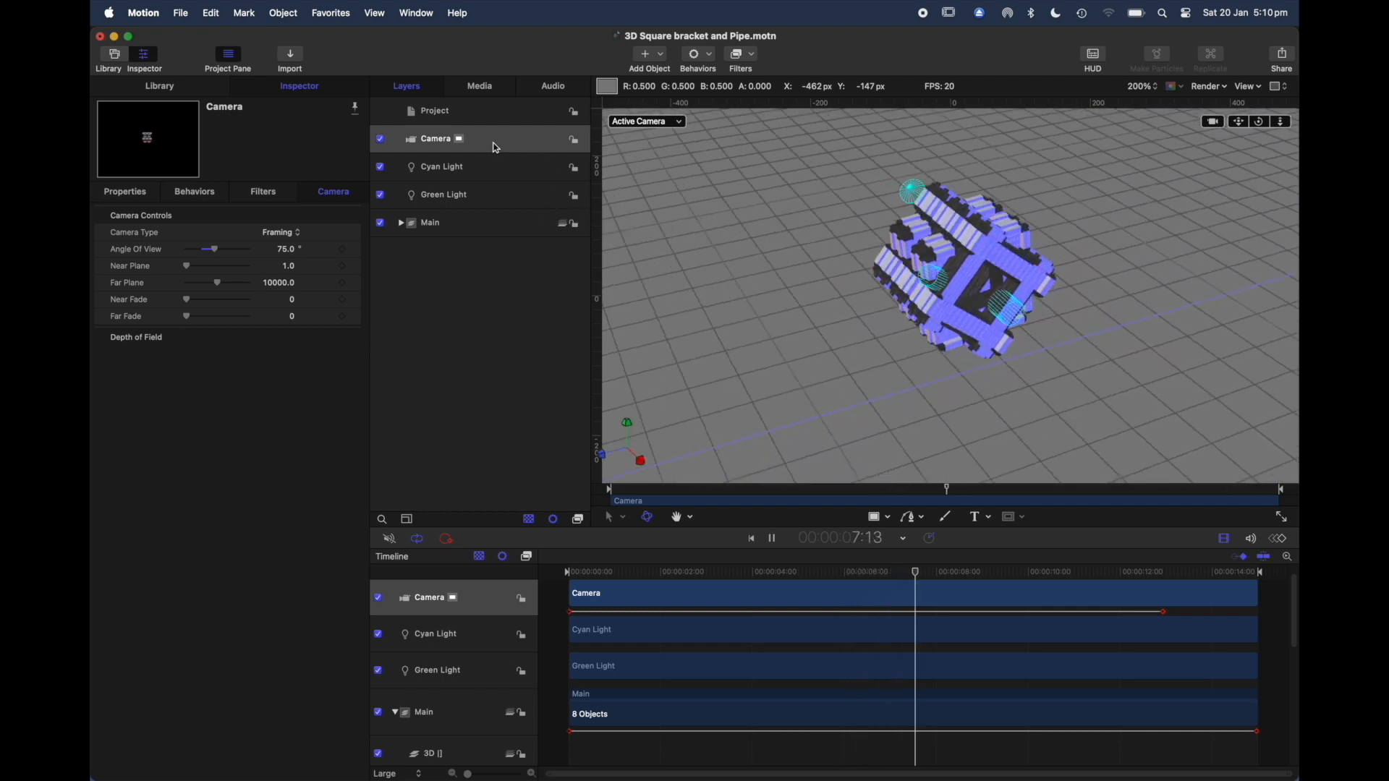
left_click(123, 191)
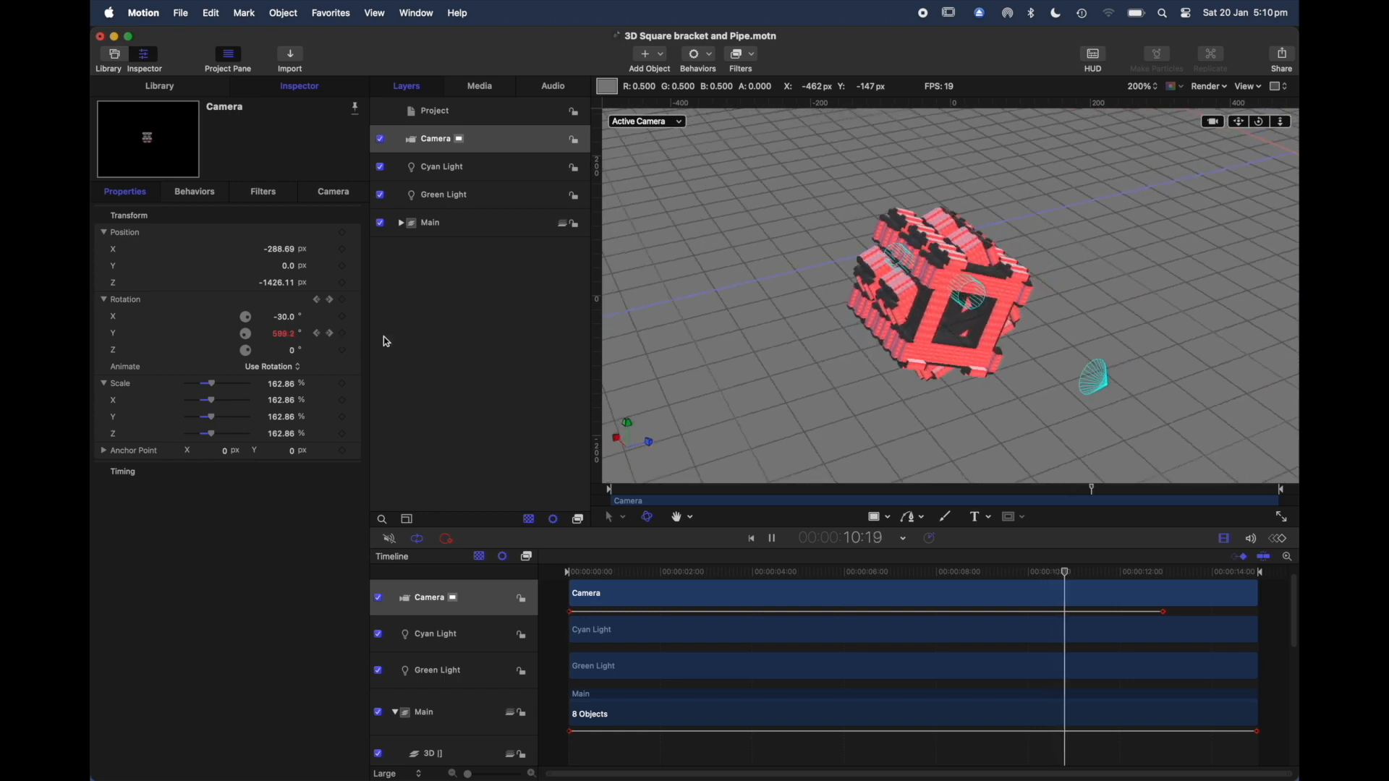
left_click(495, 168)
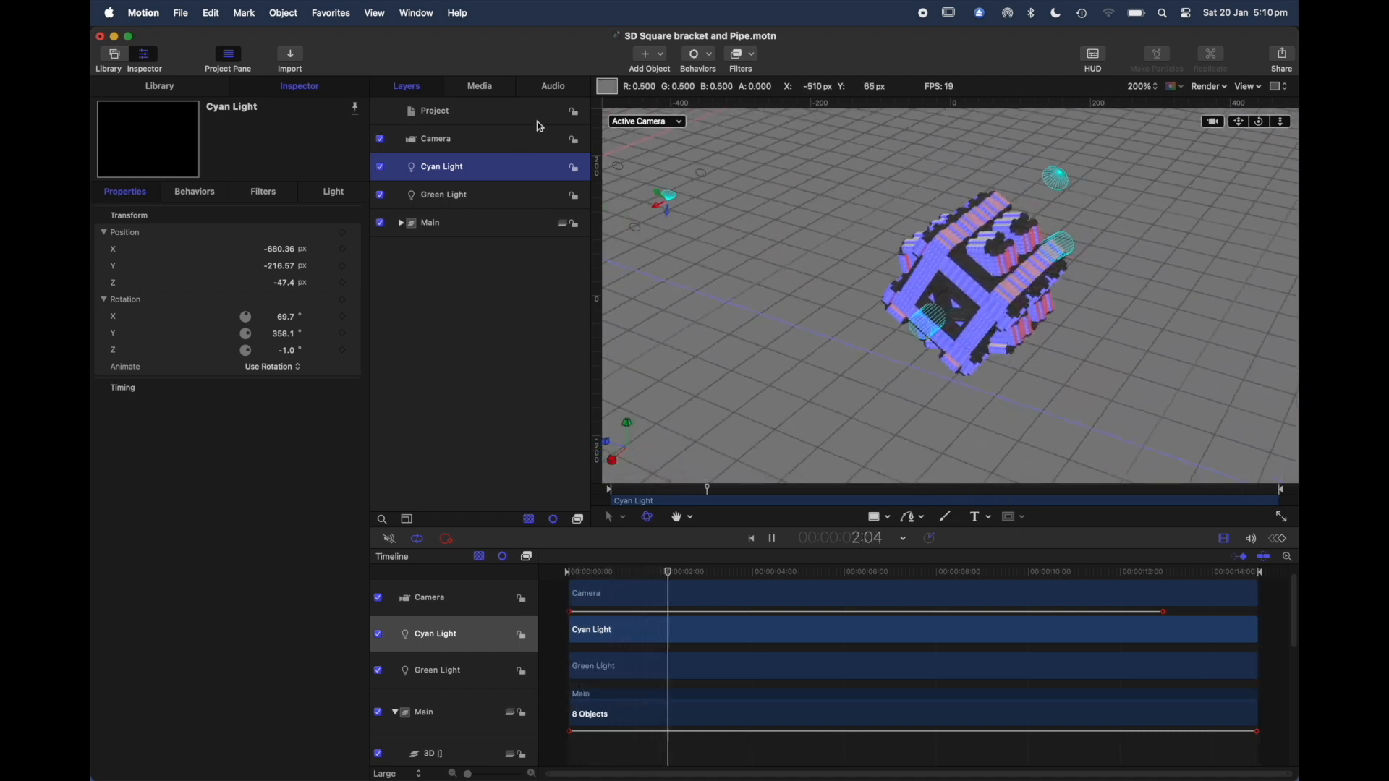
left_click(492, 194)
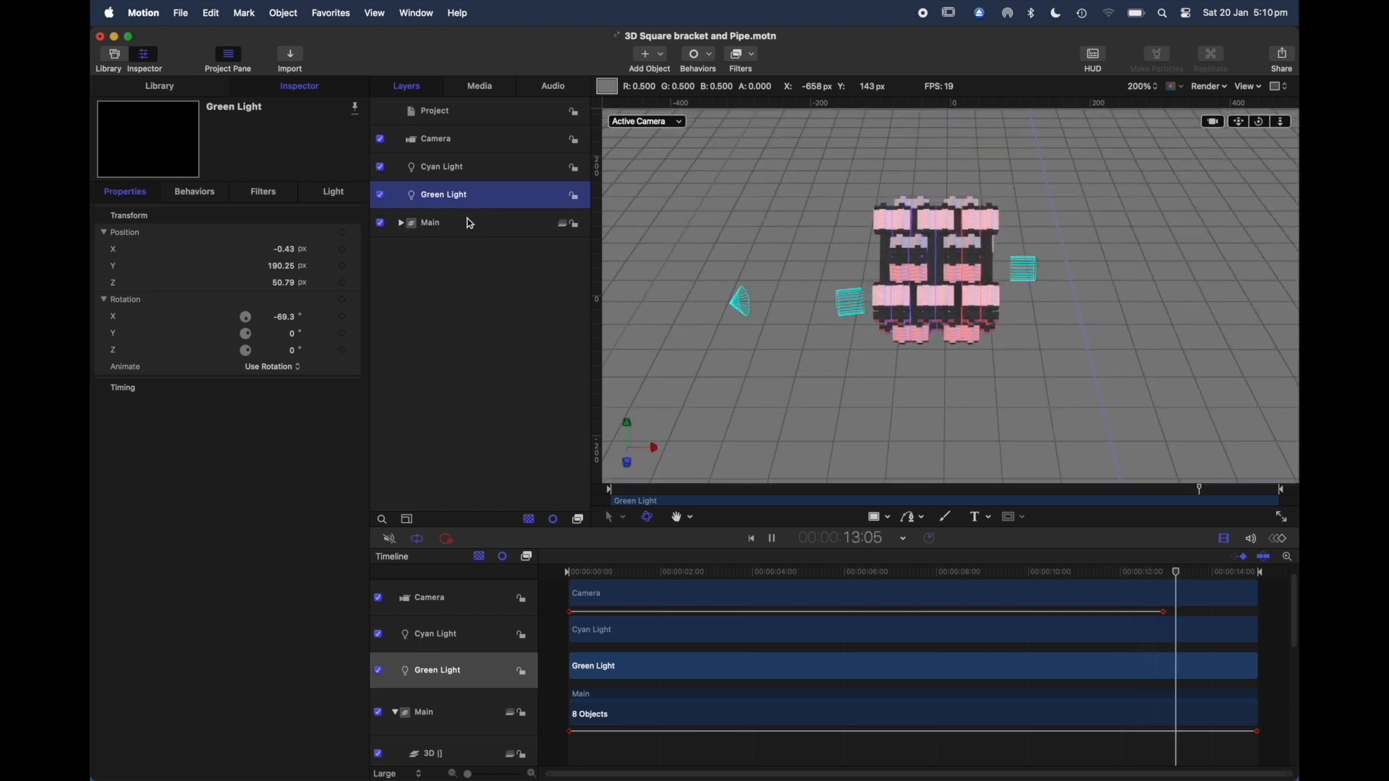
left_click(469, 224)
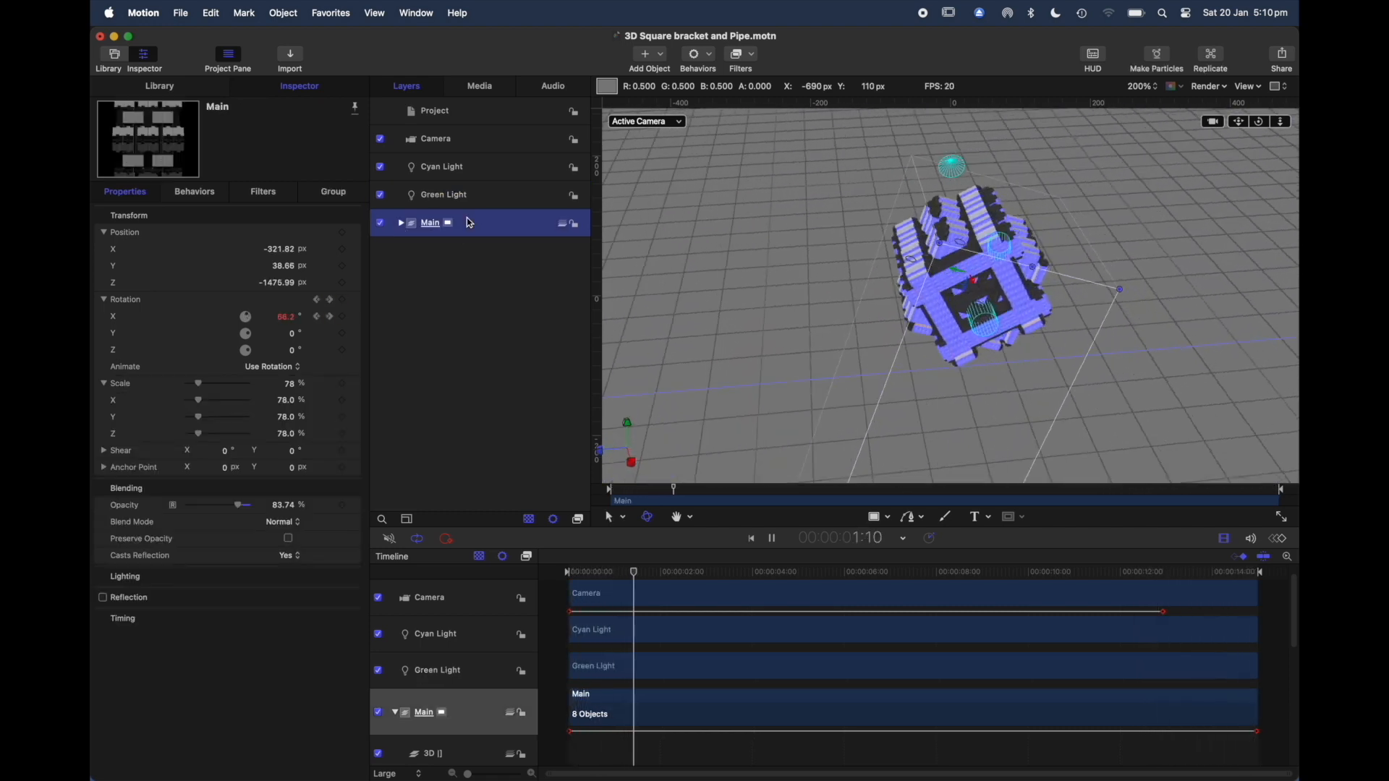
Step: Expand the Main group and delete its empty 3D [] group, with the playhead returned to the start
left_click(401, 223)
left_click(481, 257)
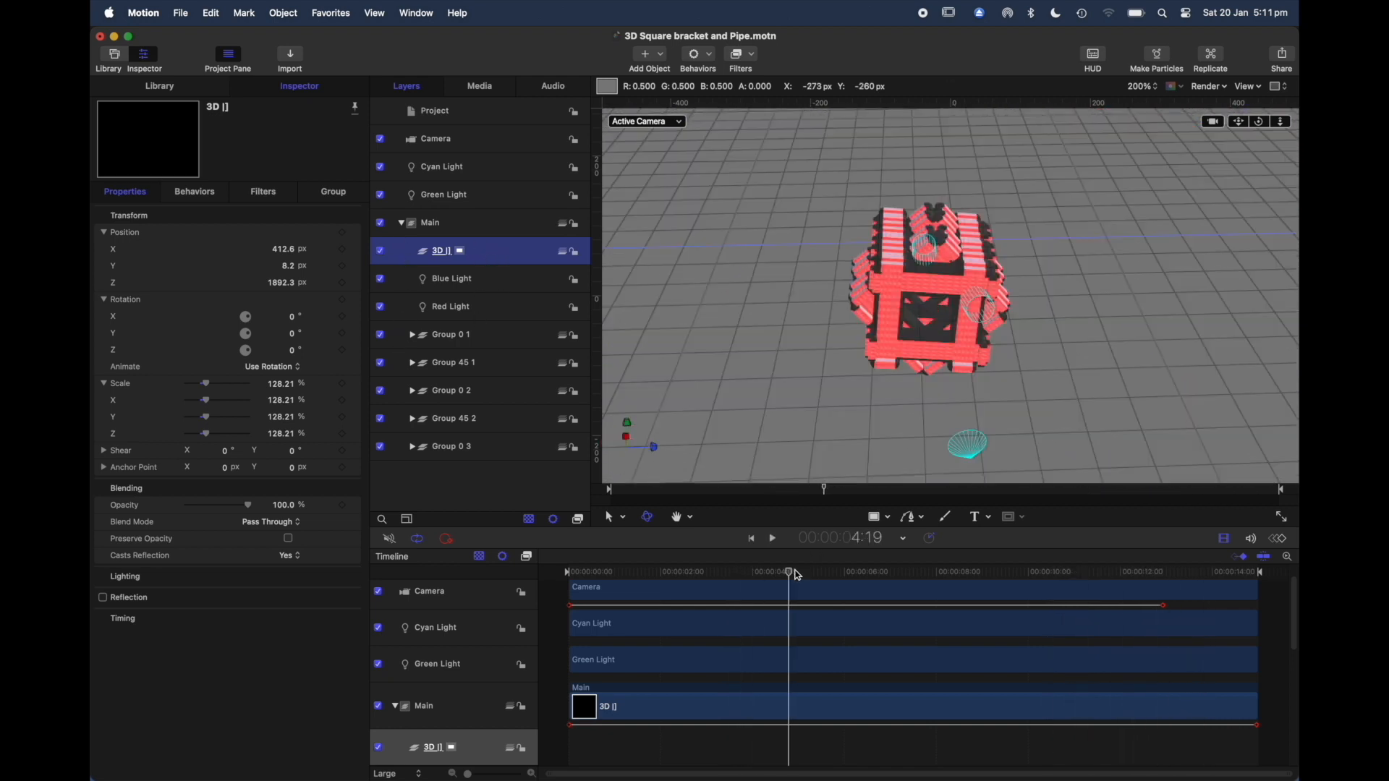
left_click_drag(796, 575, 574, 610)
key("Delete")
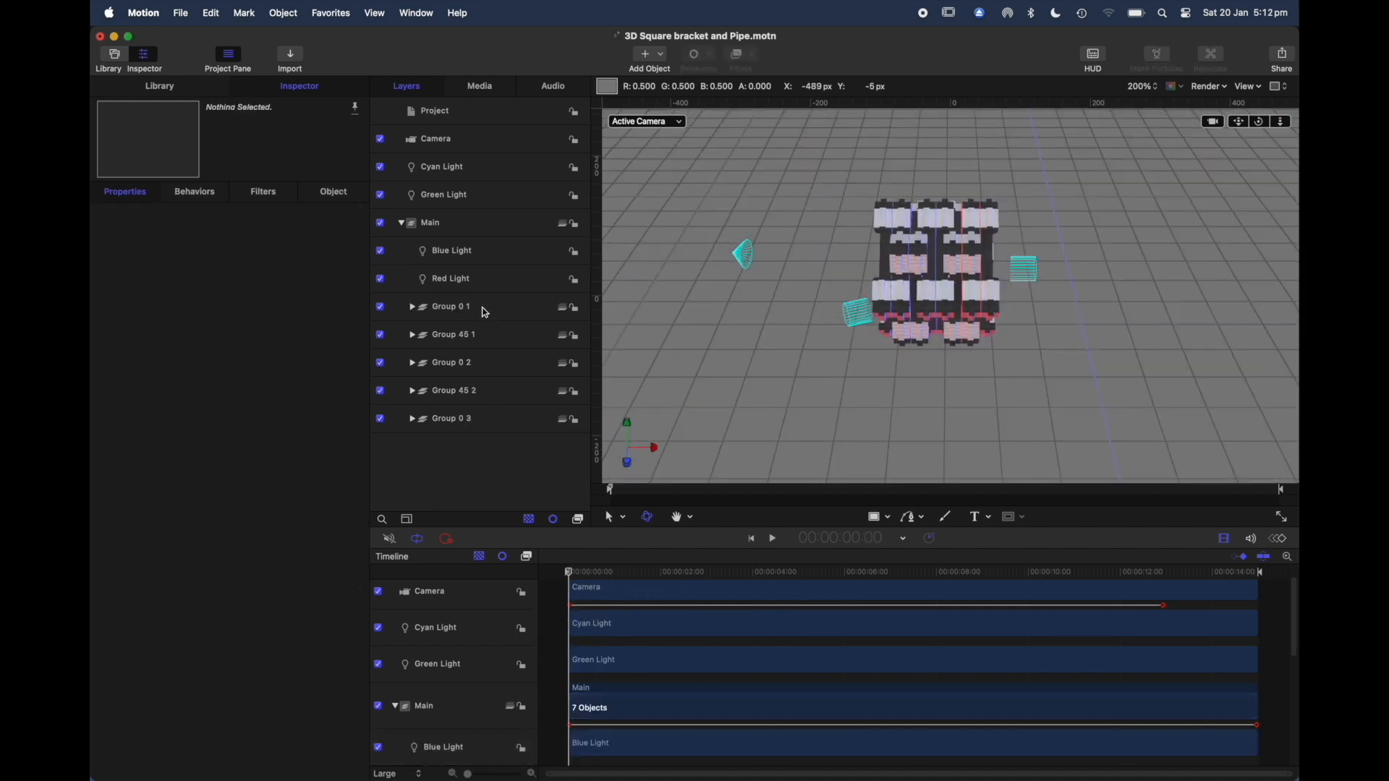
Step: Play the animation with Group 0 1 selected to examine its properties, and return the playhead to the start
left_click(483, 311)
key("space")
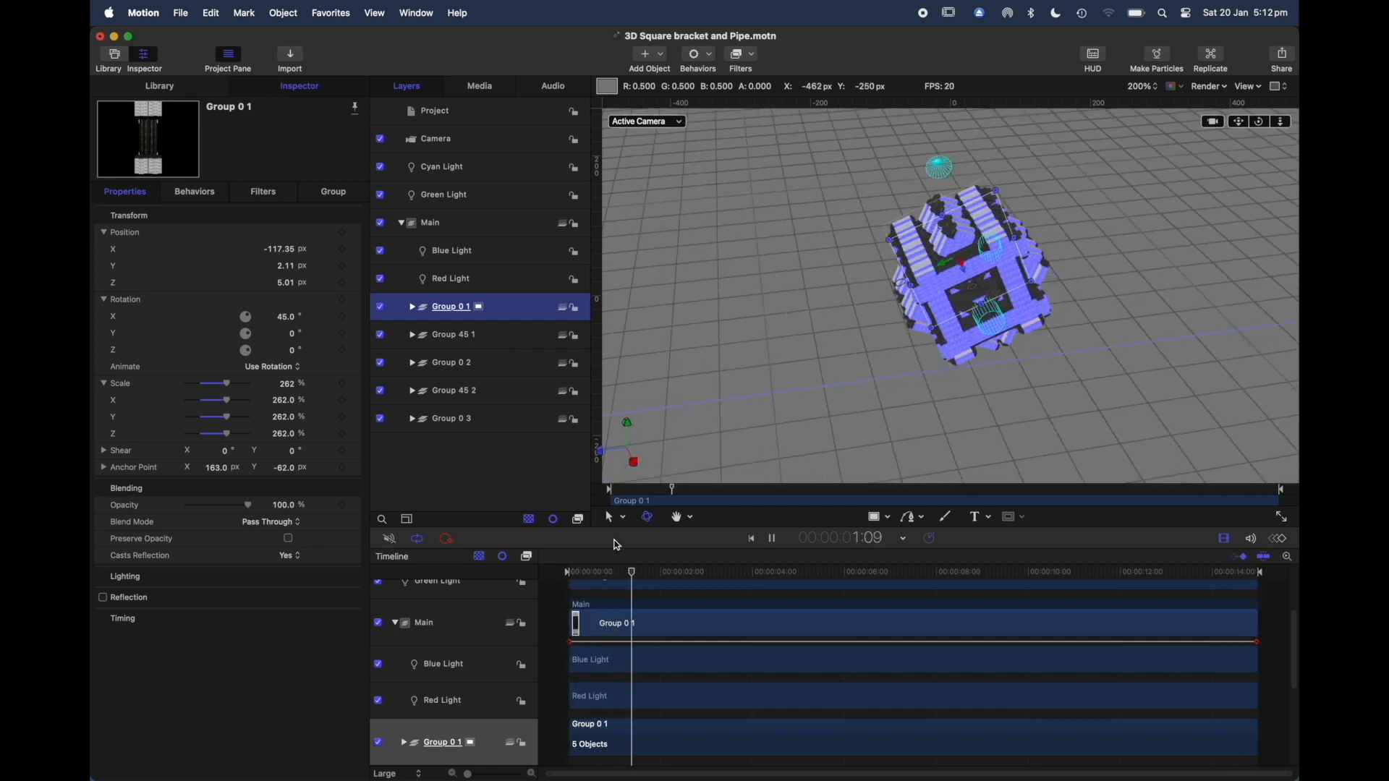
left_click(641, 574)
left_click_drag(643, 576, 560, 589)
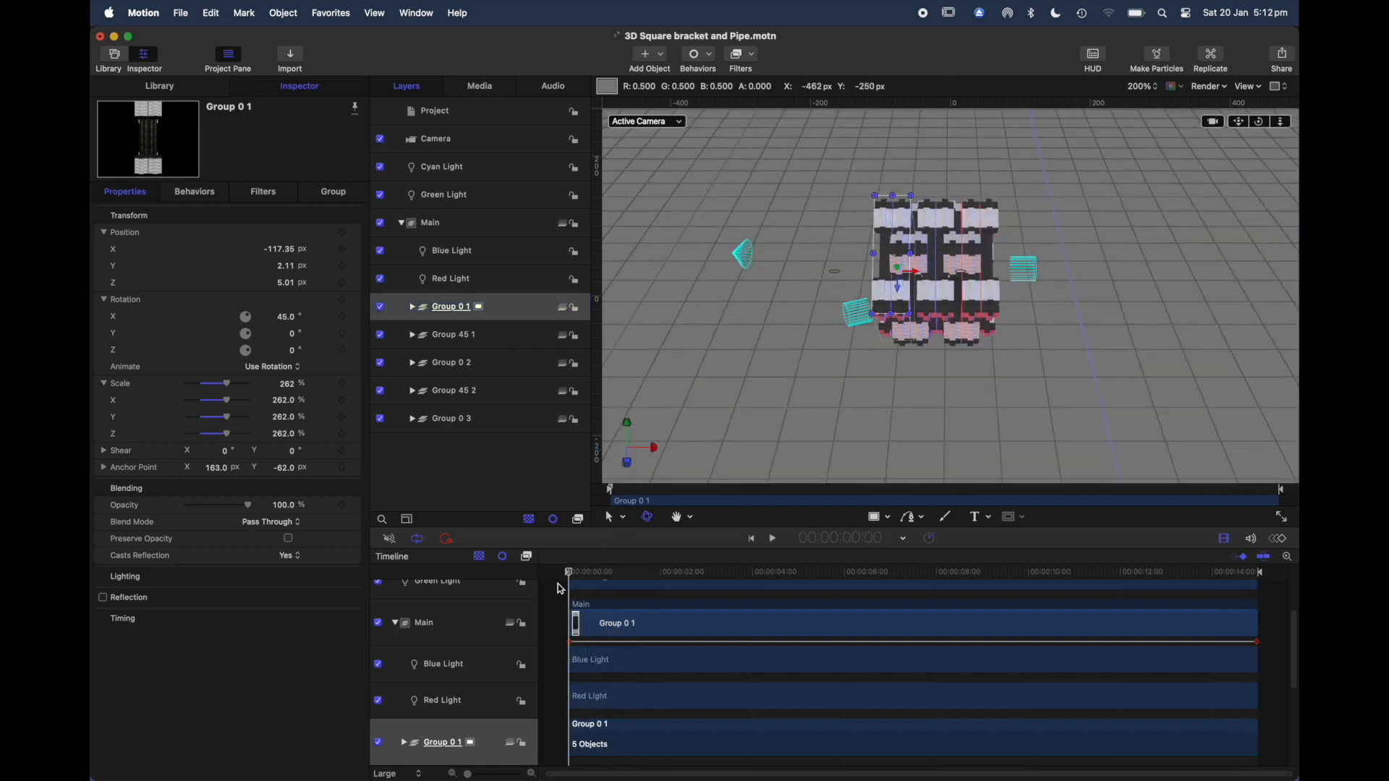
Step: Animate Group 0 2's X rotation from 45° at the start to -720° at 14:11 and play it back from the beginning
left_click(472, 365)
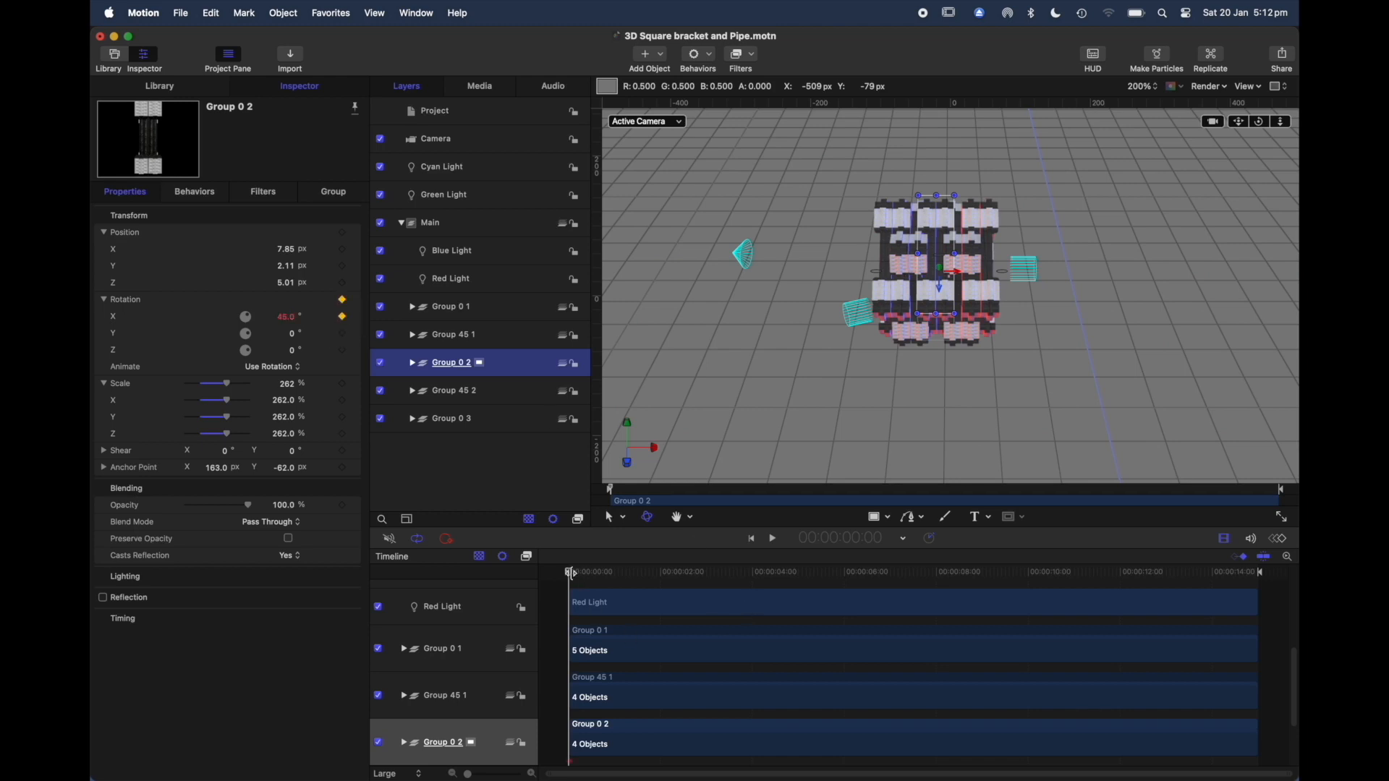
left_click_drag(571, 573, 1233, 575)
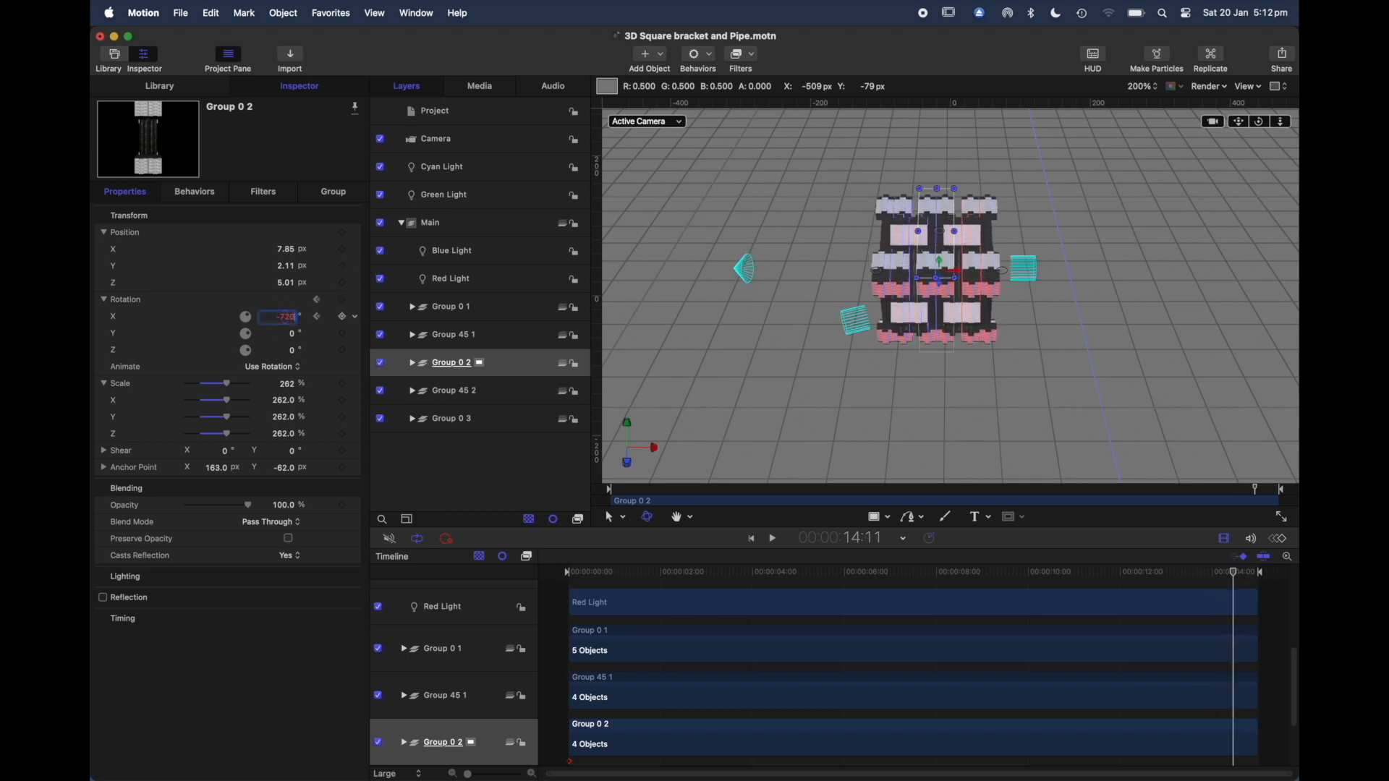
type("-720")
key("Return")
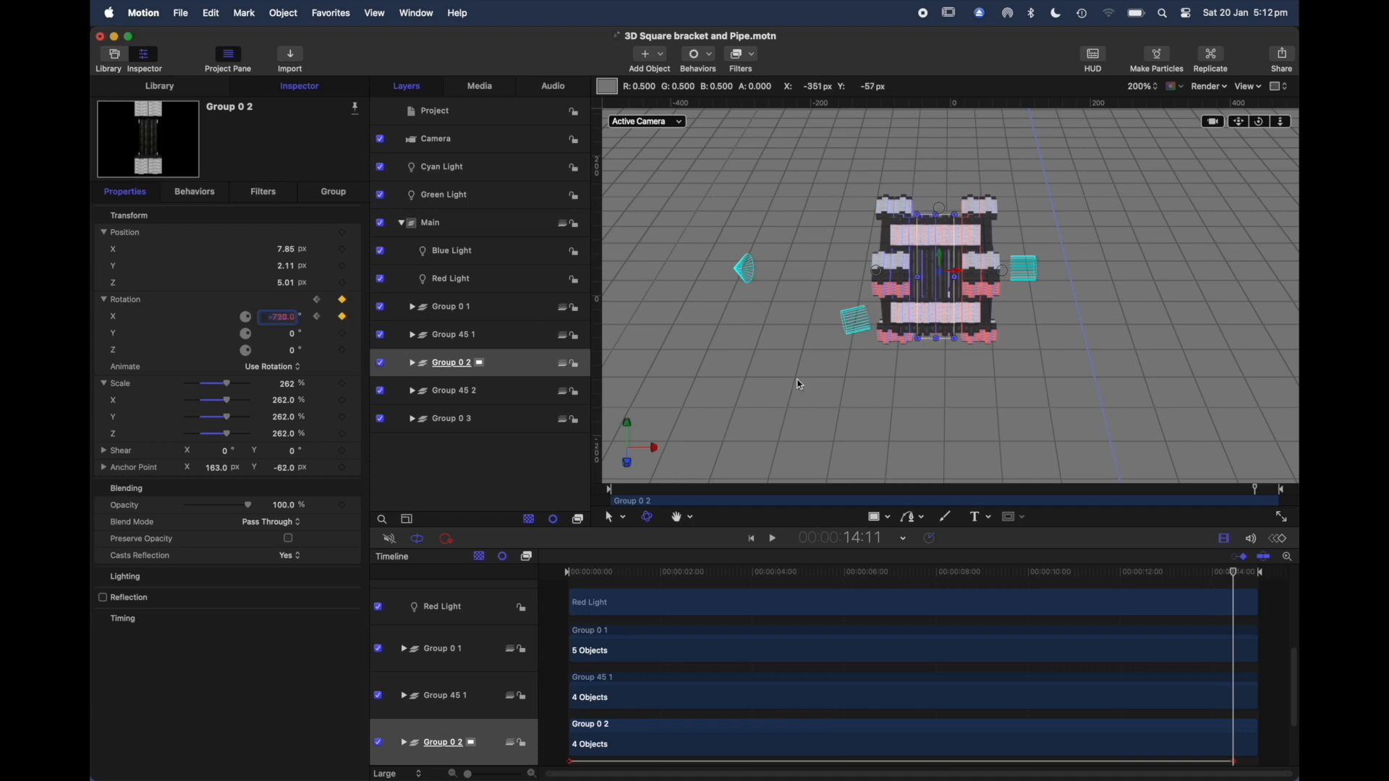
left_click_drag(1236, 574, 463, 755)
key("space")
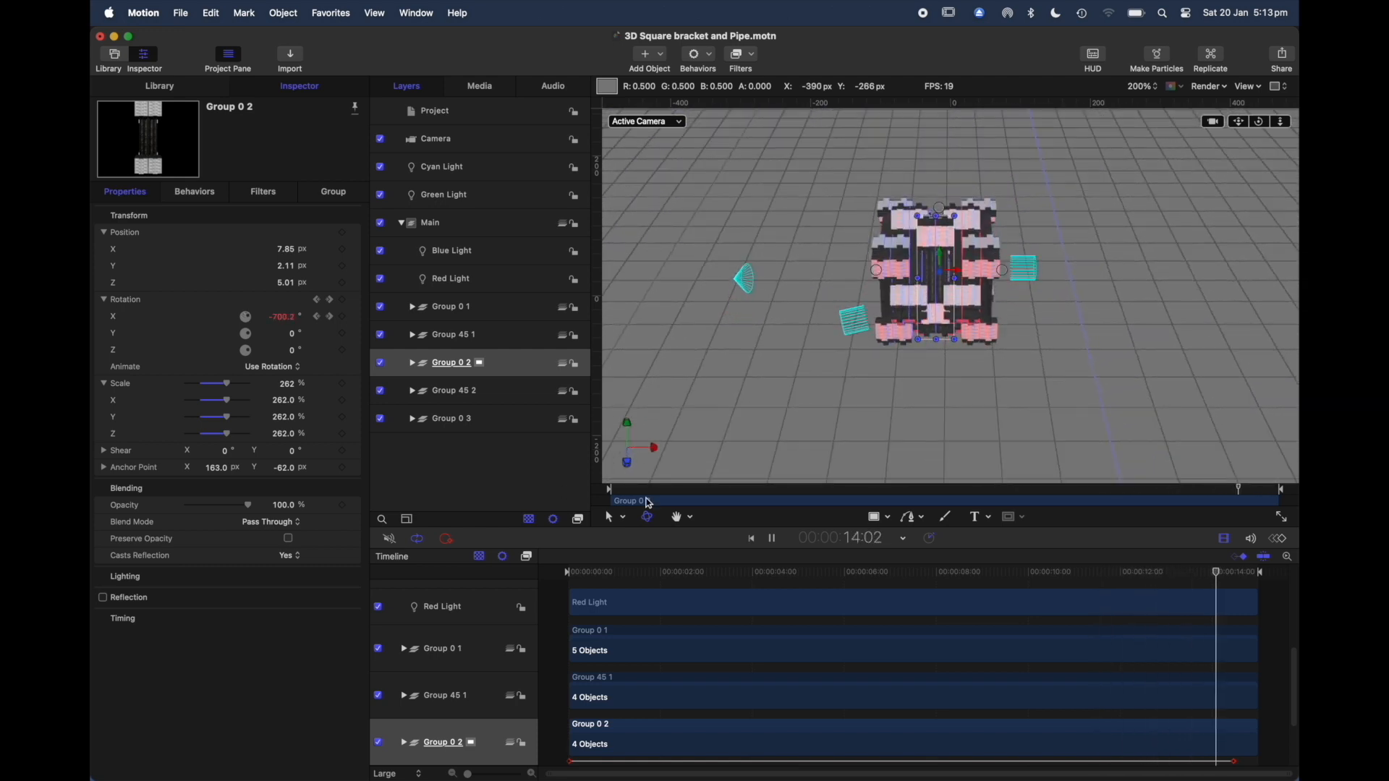
Step: Examine the project settings and expand Main, Group 0 1 and Group 0 2 to inspect their nested text groups
left_click(402, 224)
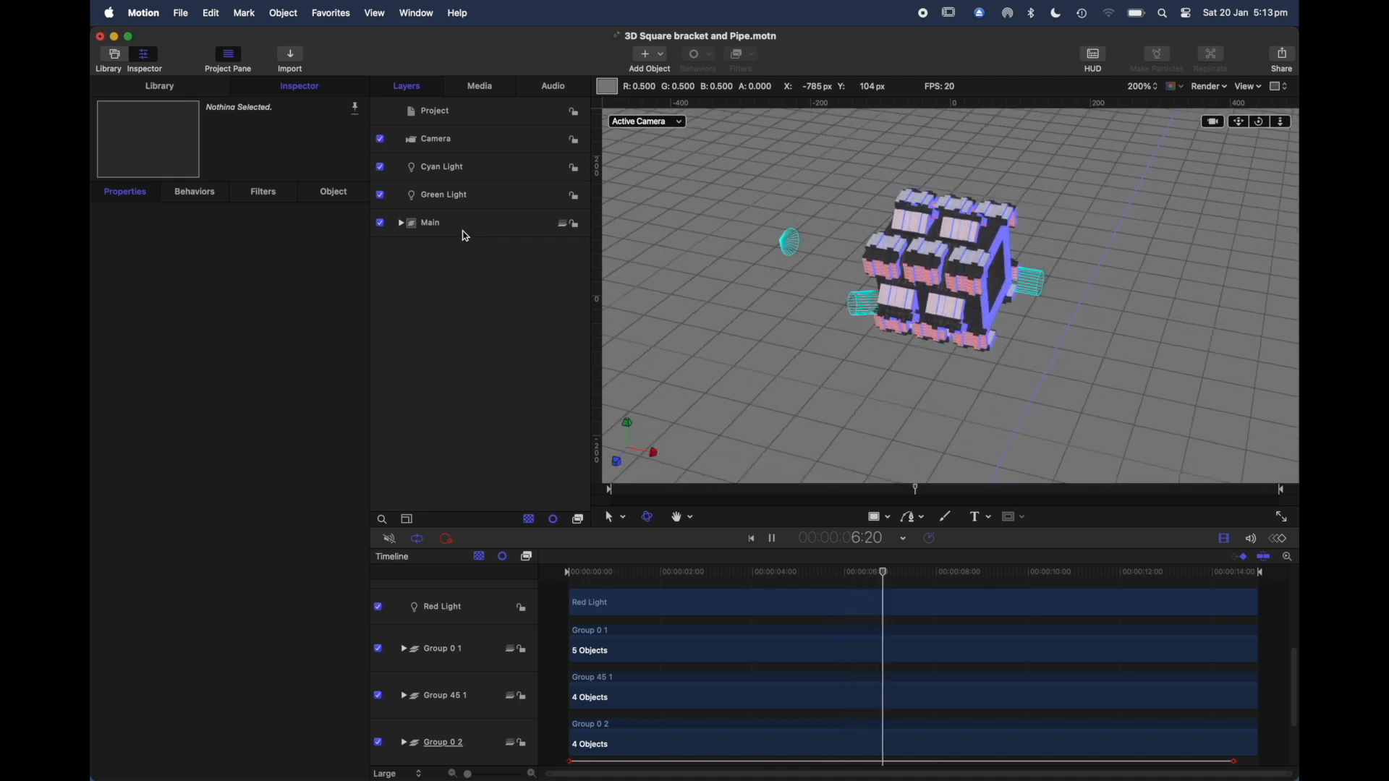
left_click(474, 110)
left_click(402, 223)
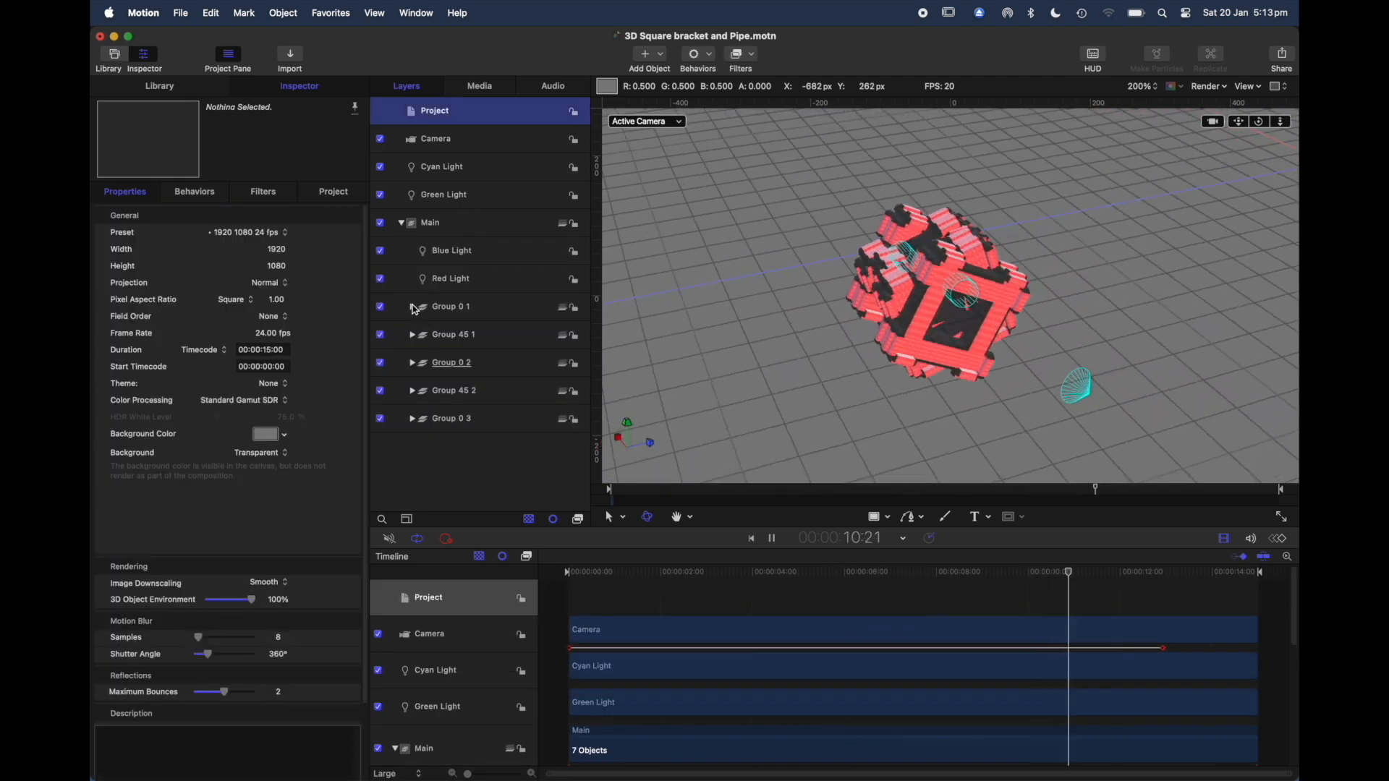
left_click(412, 307)
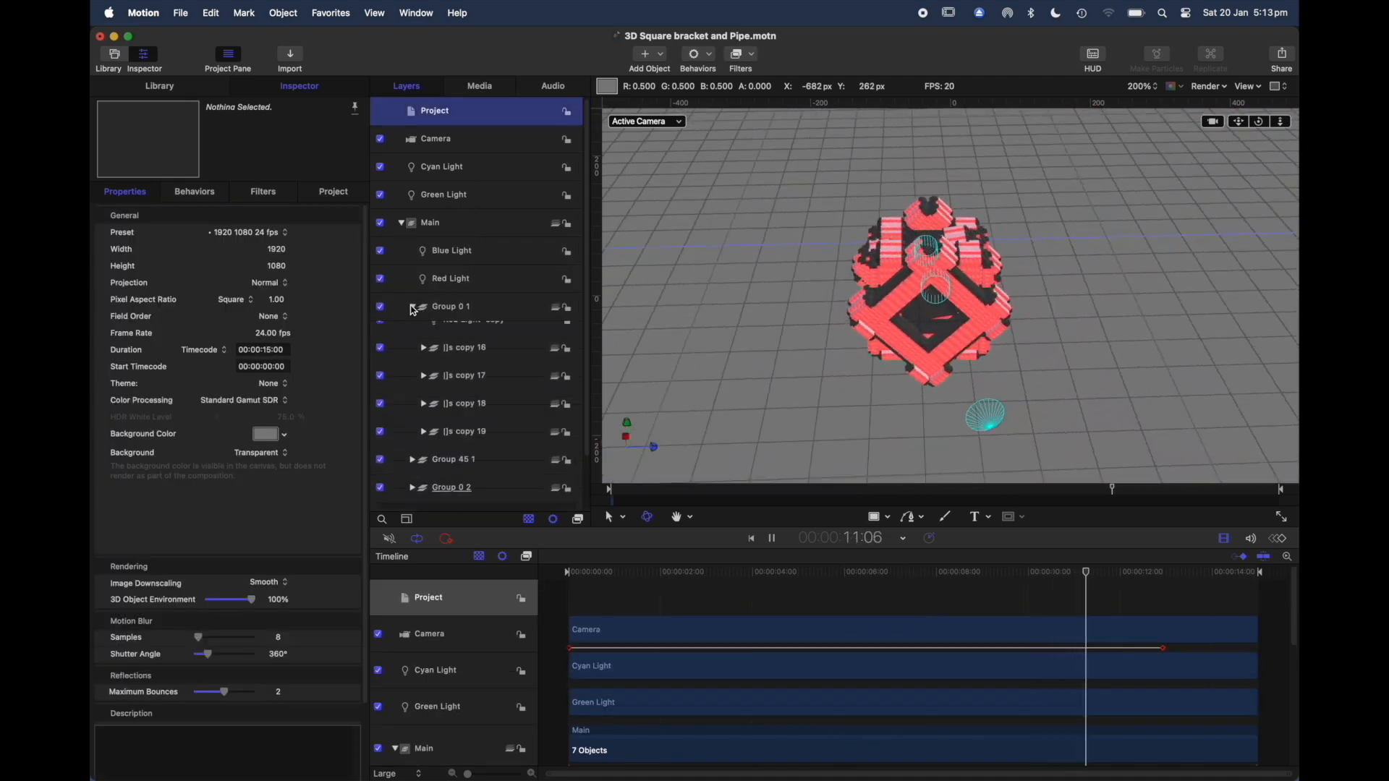
scroll(531, 432, "down", 2)
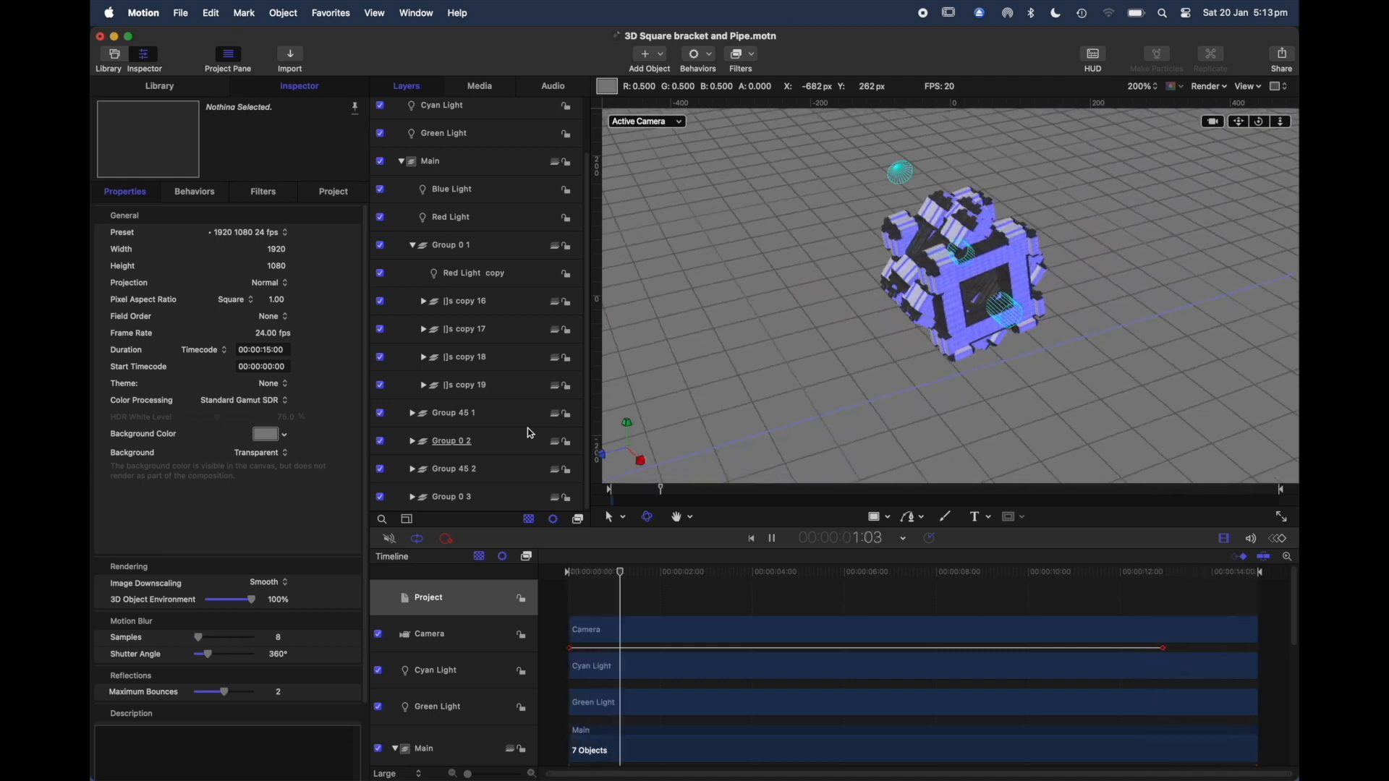
left_click(434, 329)
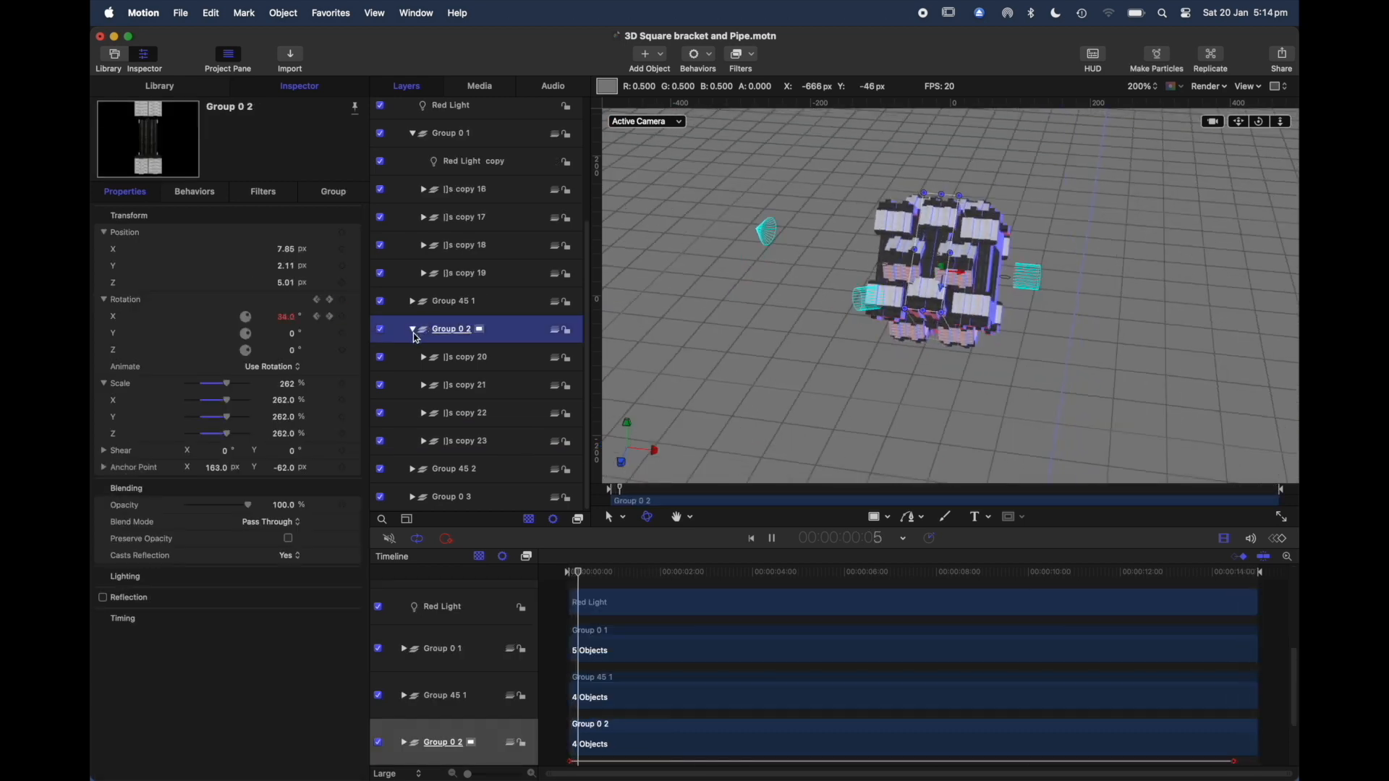
Step: Examine the 3D text appearance and materials of the 180y copy 20 text nested in Group 0 2, and return the playhead to the start
scroll(412, 325, "up", 3)
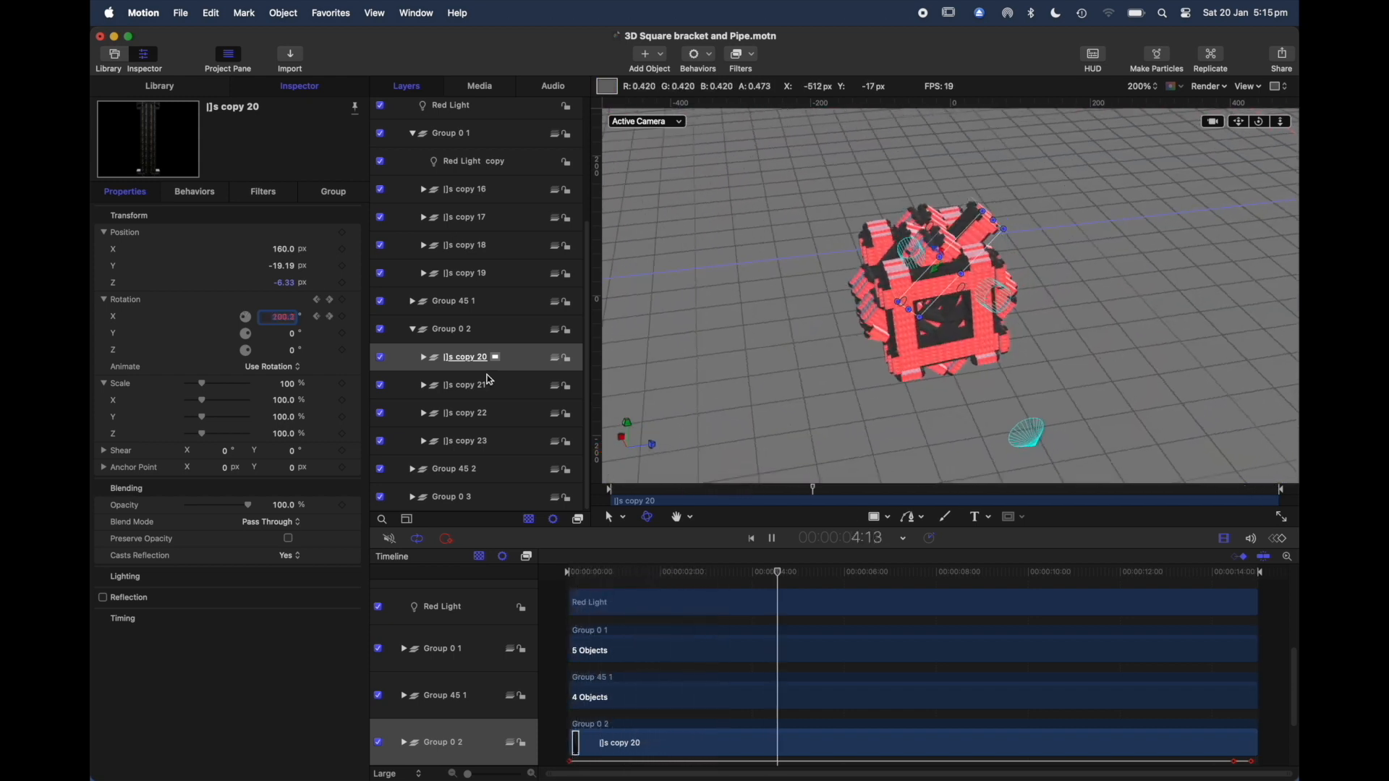
right_click(409, 362)
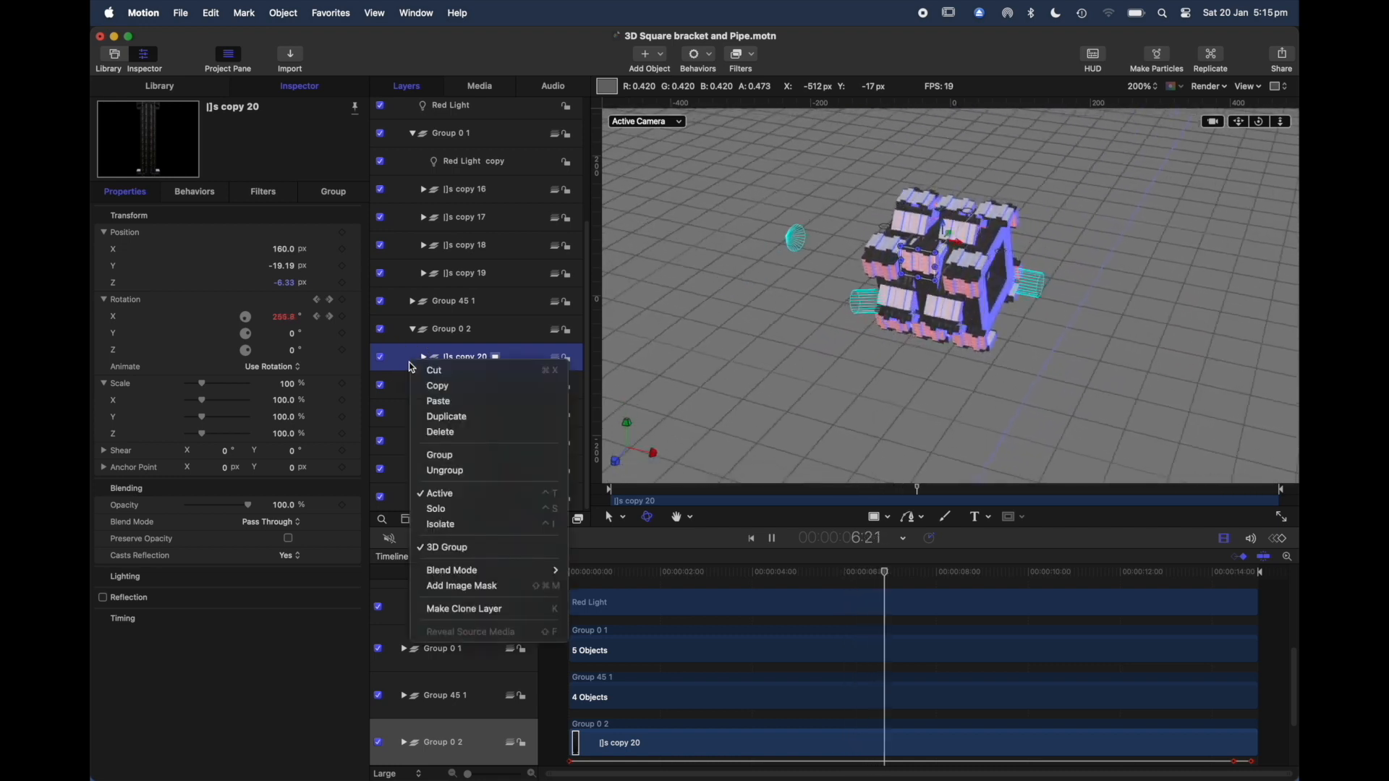
left_click(437, 509)
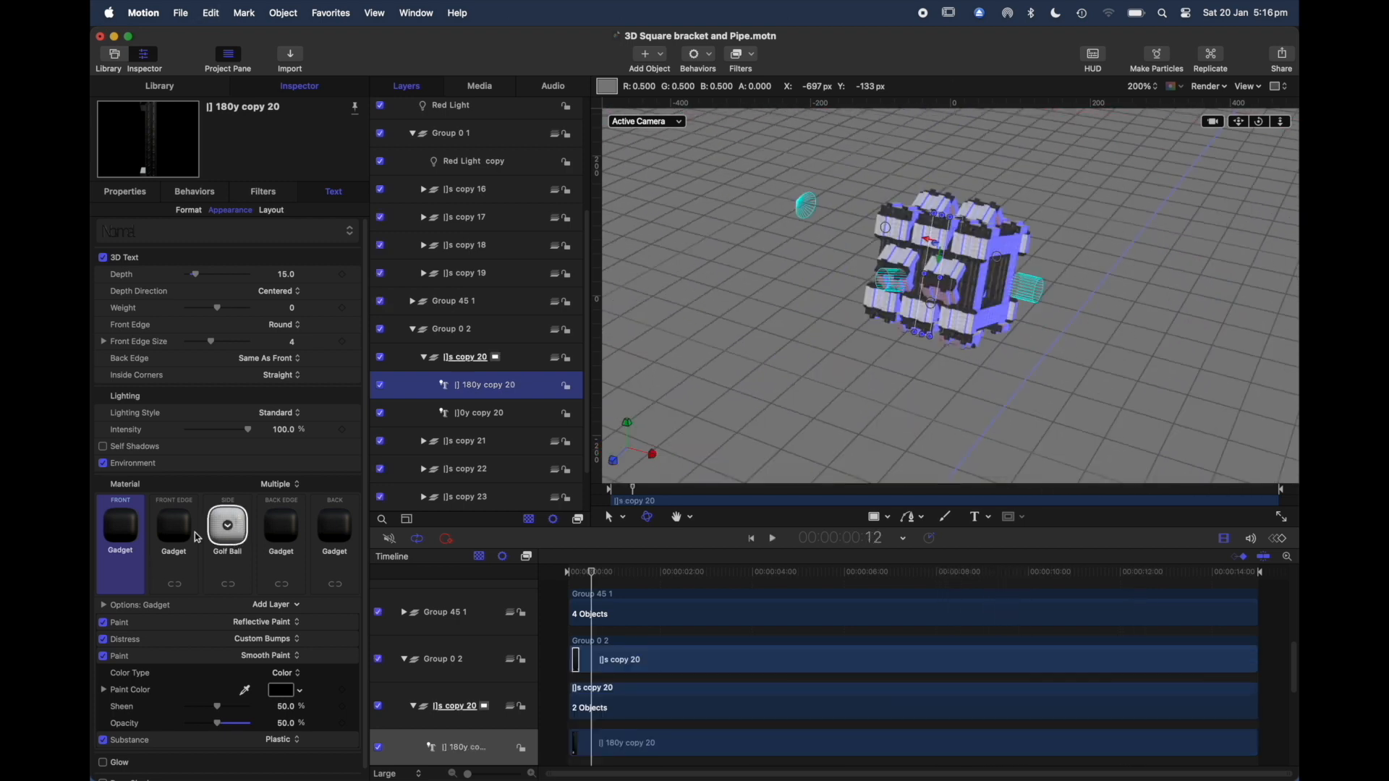
left_click_drag(611, 583, 543, 575)
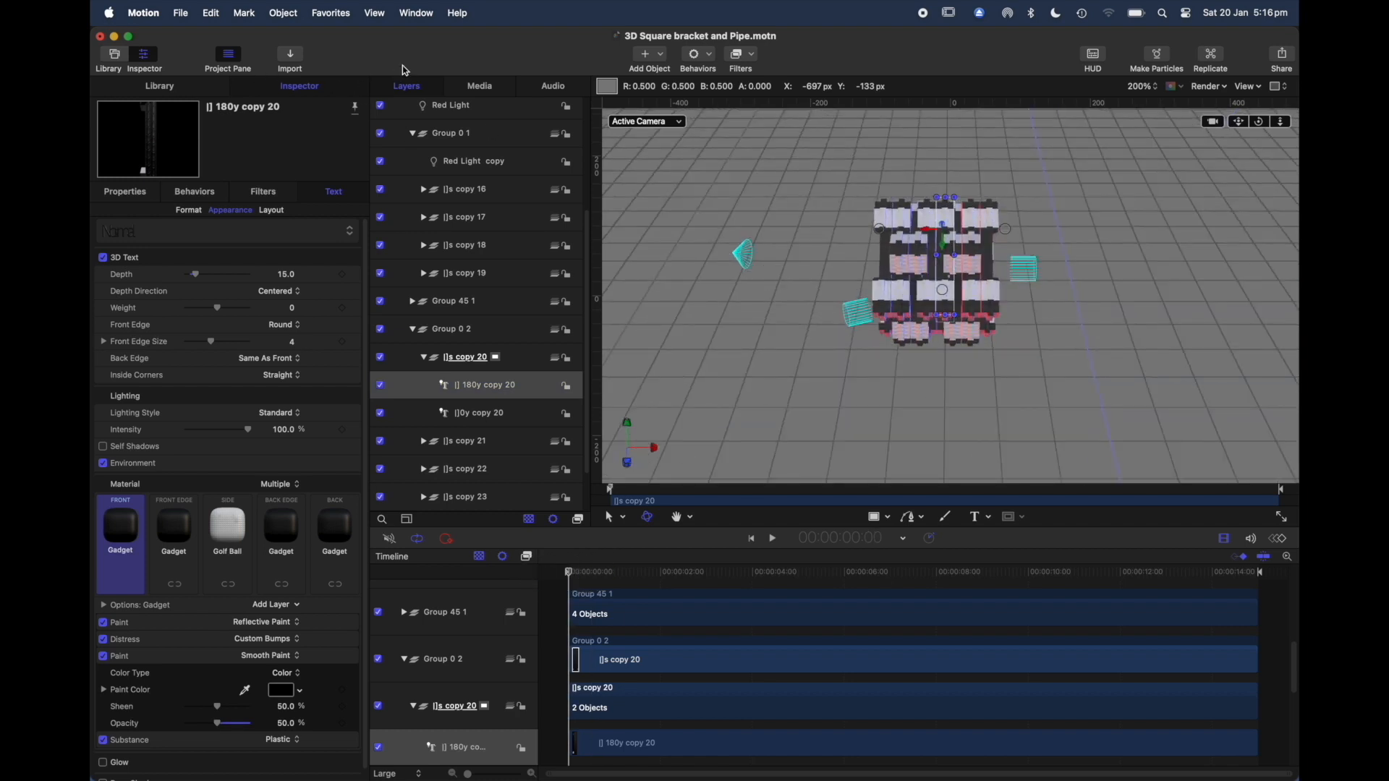
Step: Examine the light controls and RGB colour values of Red Light copy in Group 0 1
left_click(493, 163)
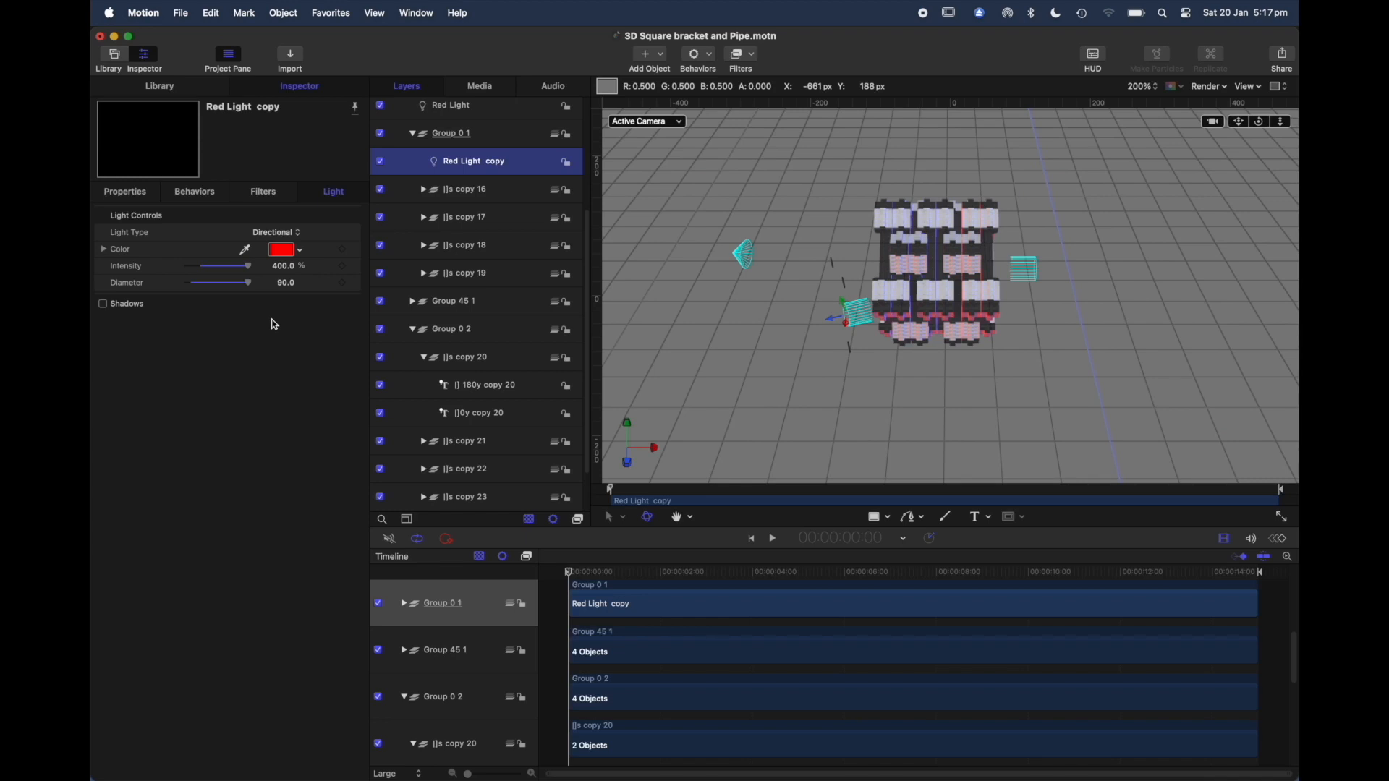
left_click(283, 251)
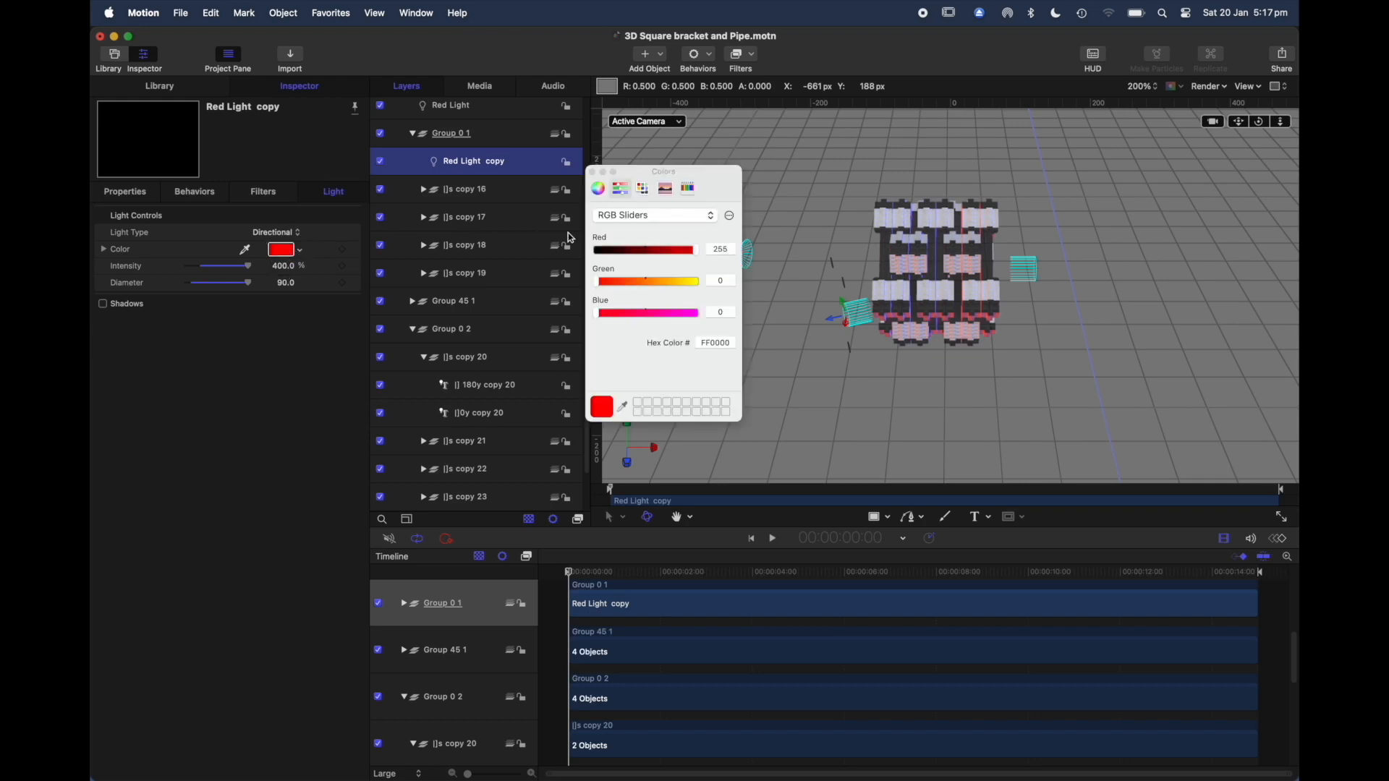
left_click(592, 172)
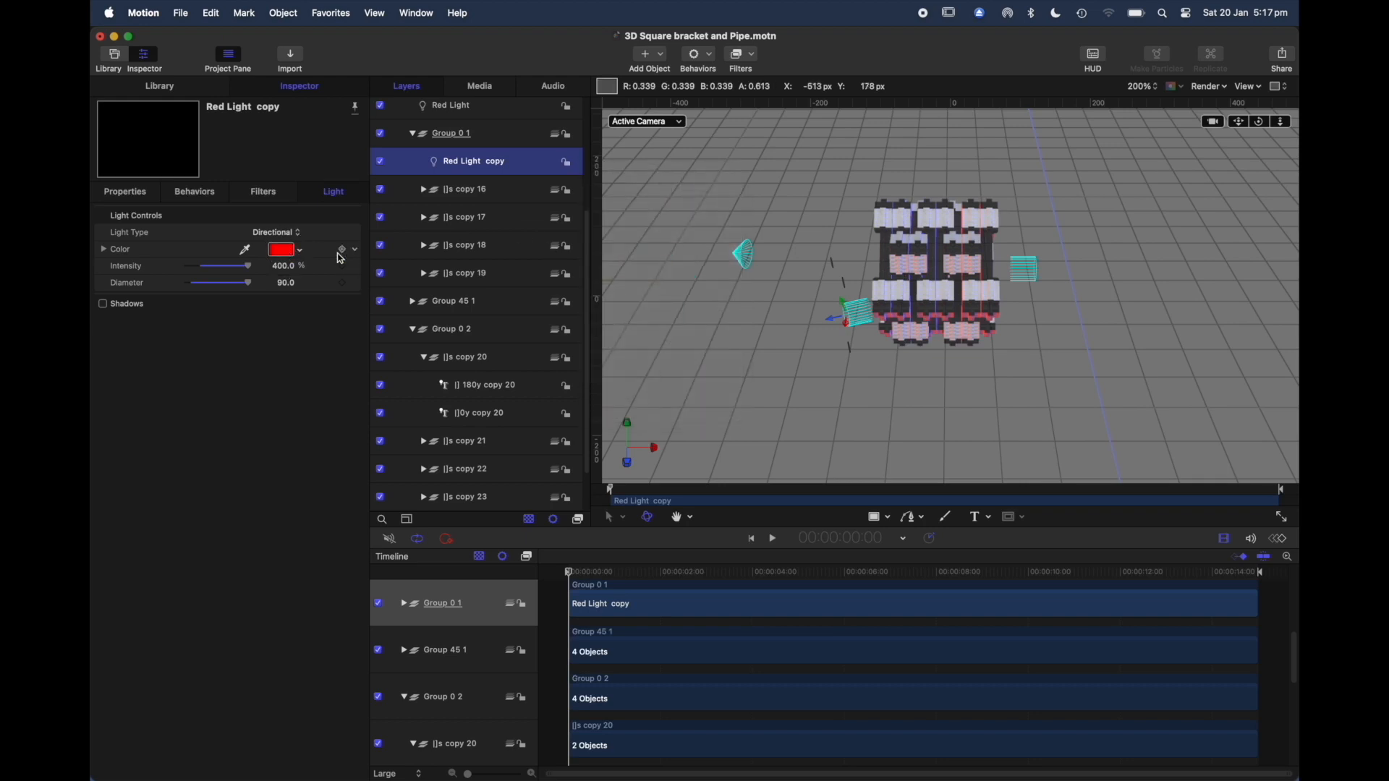
Step: Try the Ambient and Spot light types on Red Light copy, checking its position and rotation properties
left_click(301, 240)
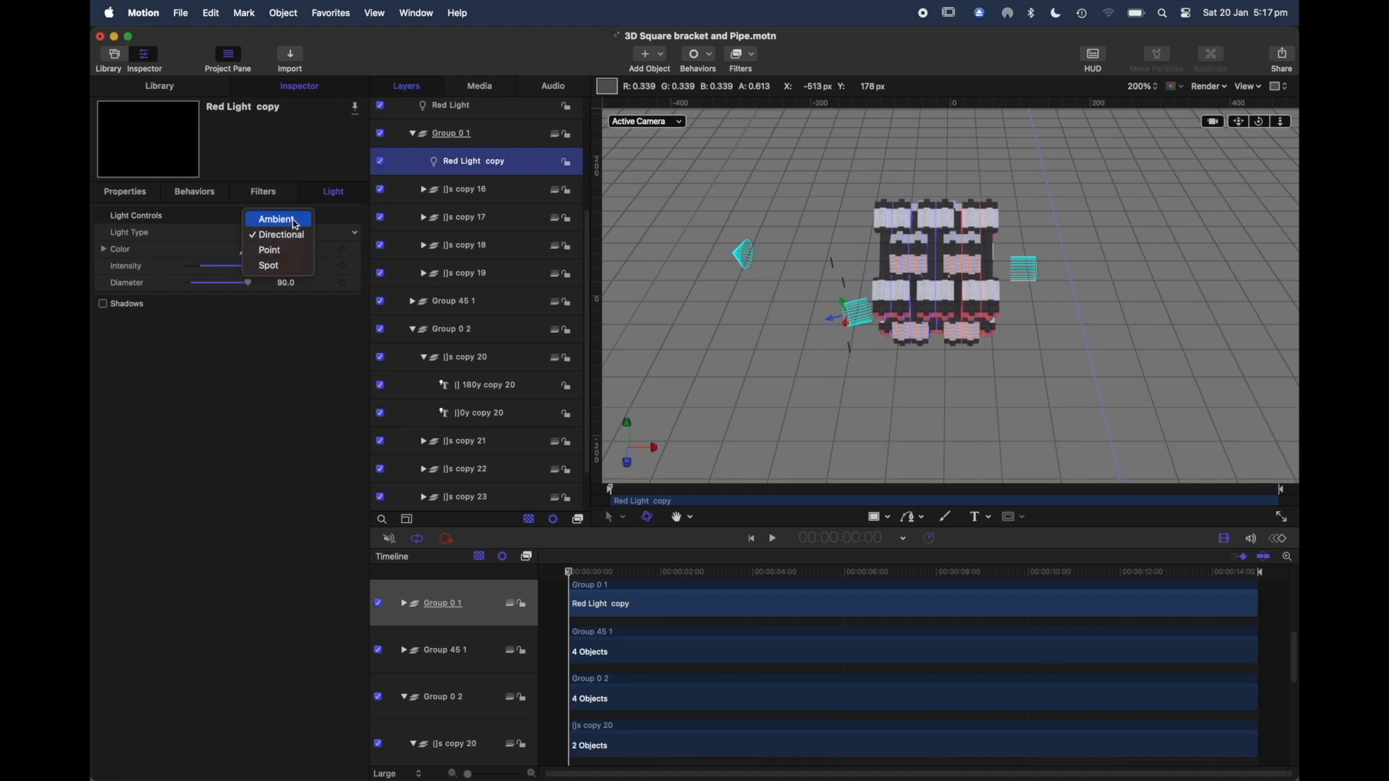
left_click(278, 220)
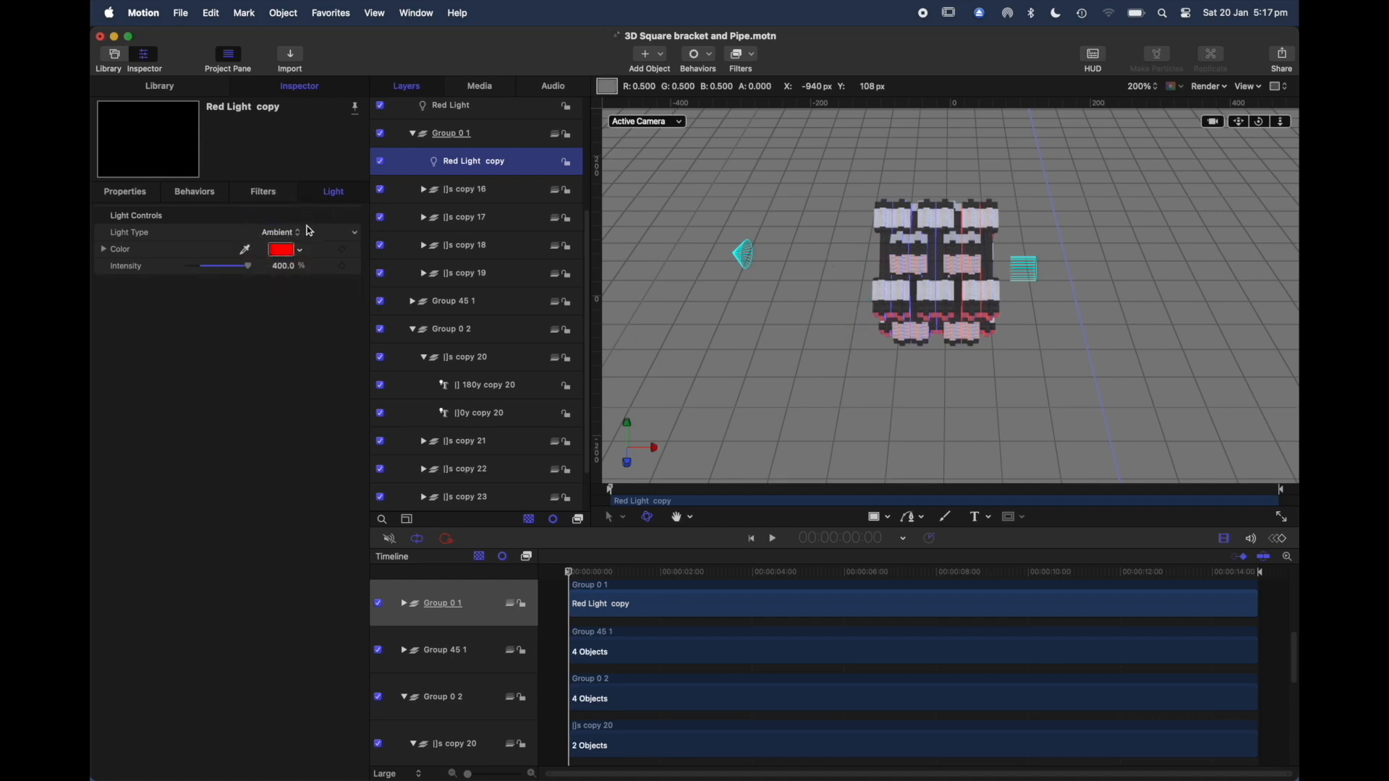
left_click(309, 231)
left_click(288, 282)
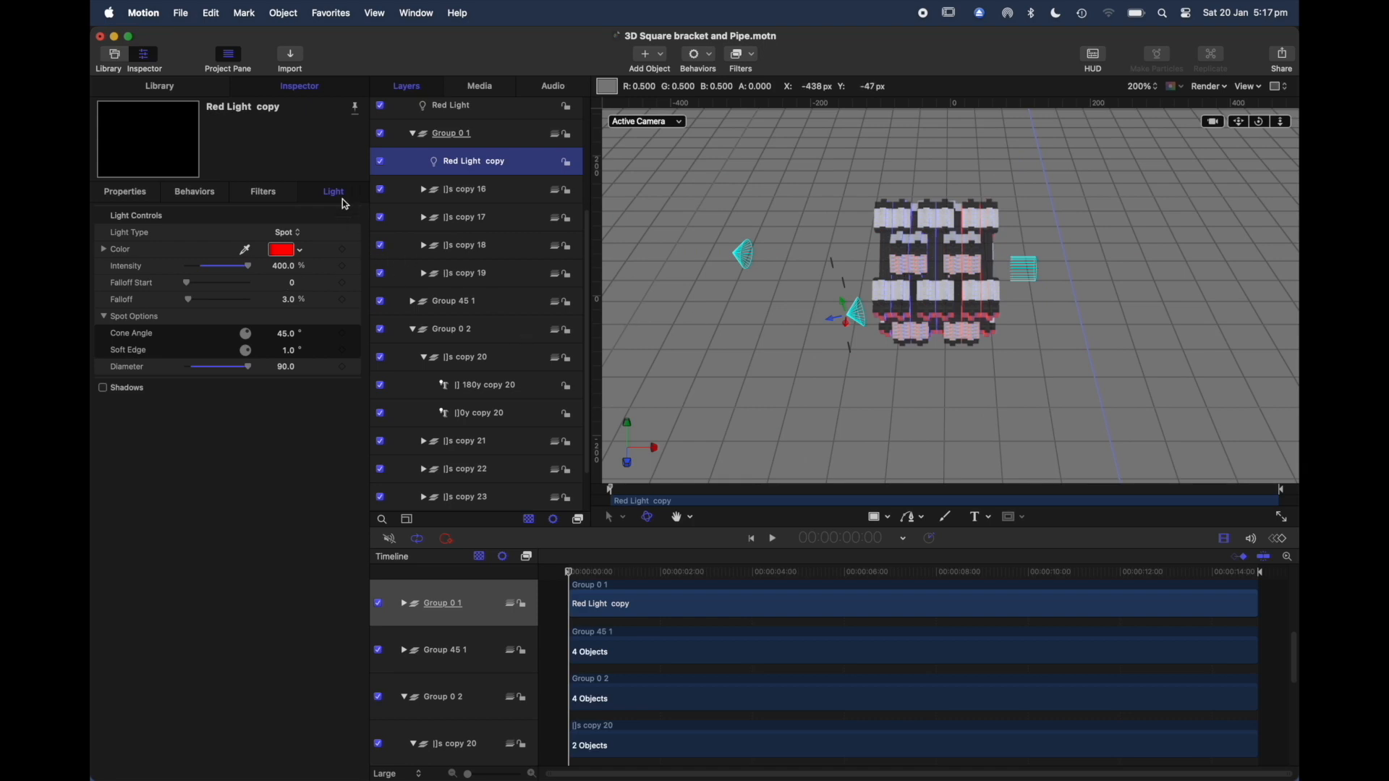
left_click(126, 192)
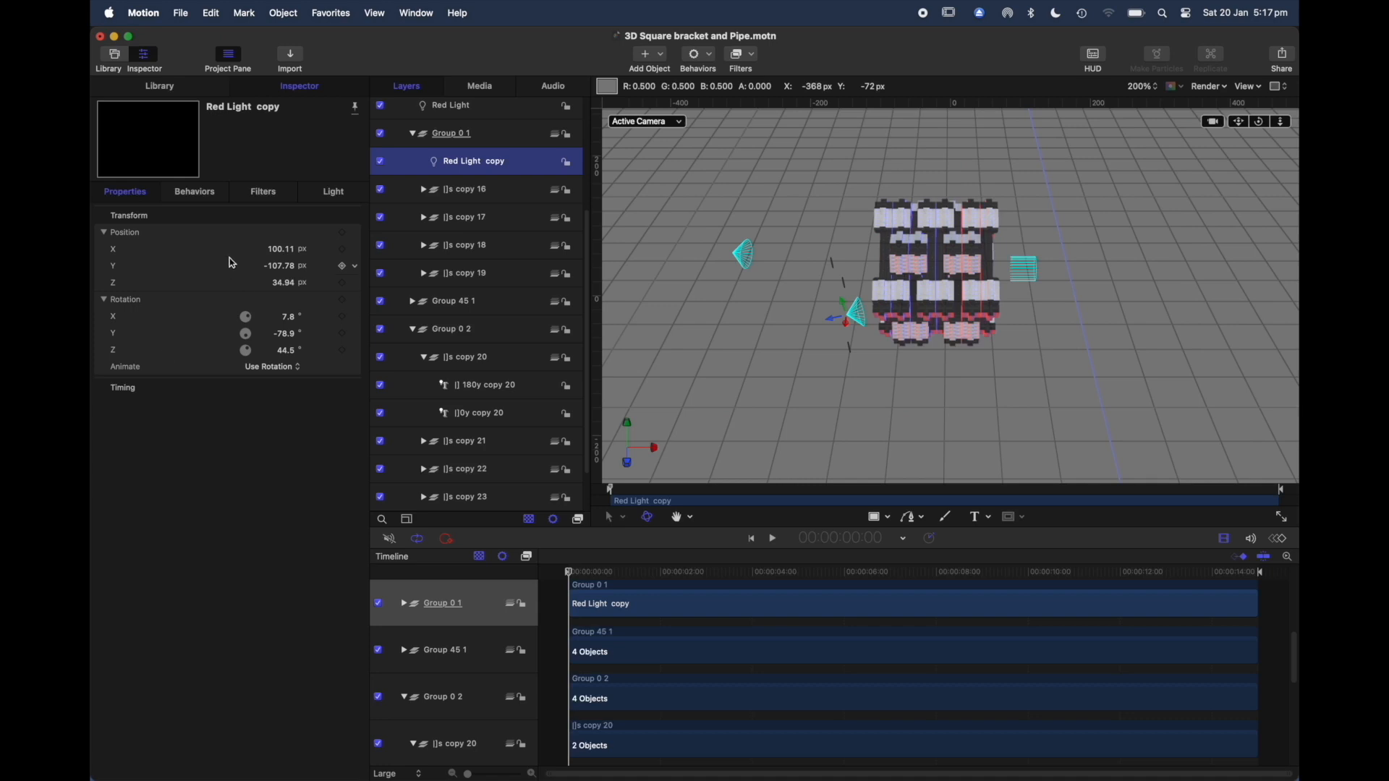
left_click(334, 193)
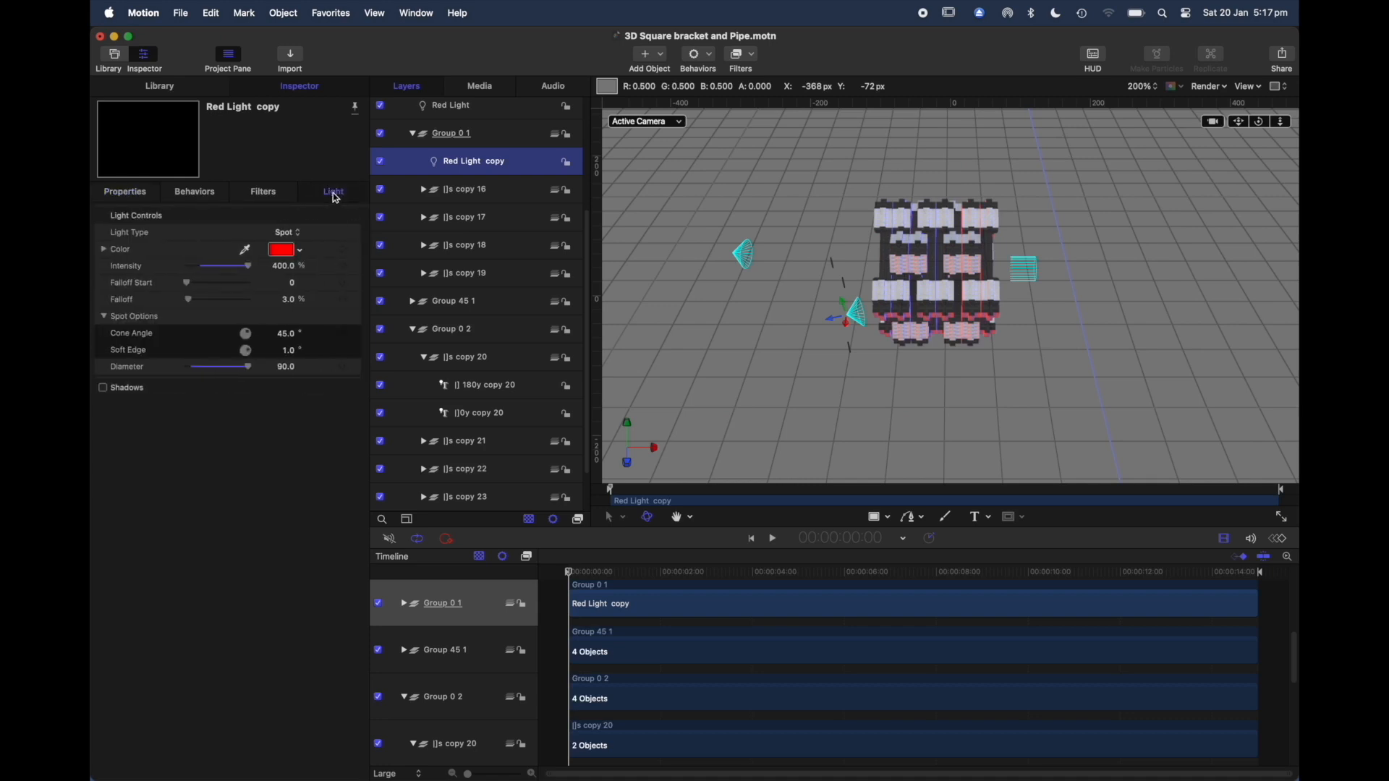
Step: Try the Point light type on Red Light copy, check its properties, and restore the Directional type
left_click(301, 242)
left_click(293, 226)
left_click(117, 196)
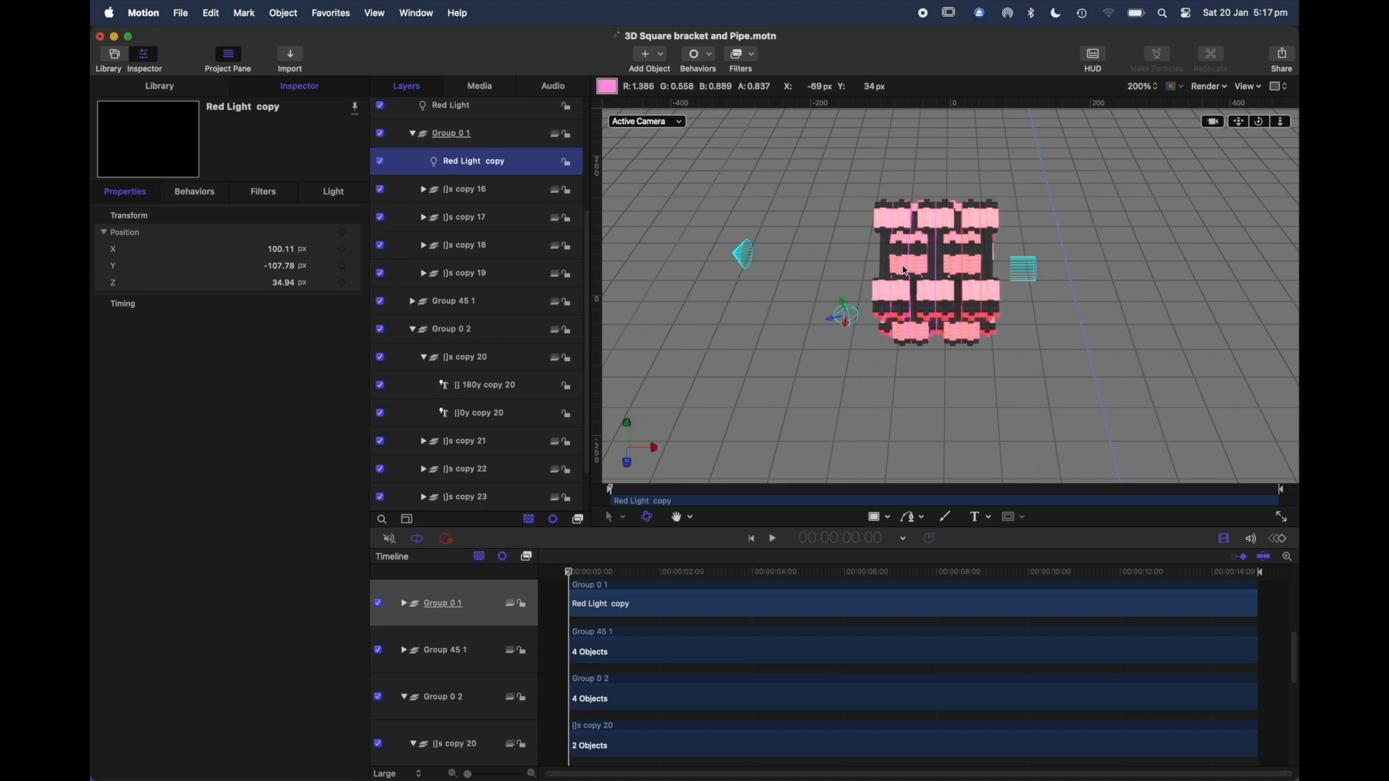
left_click(335, 193)
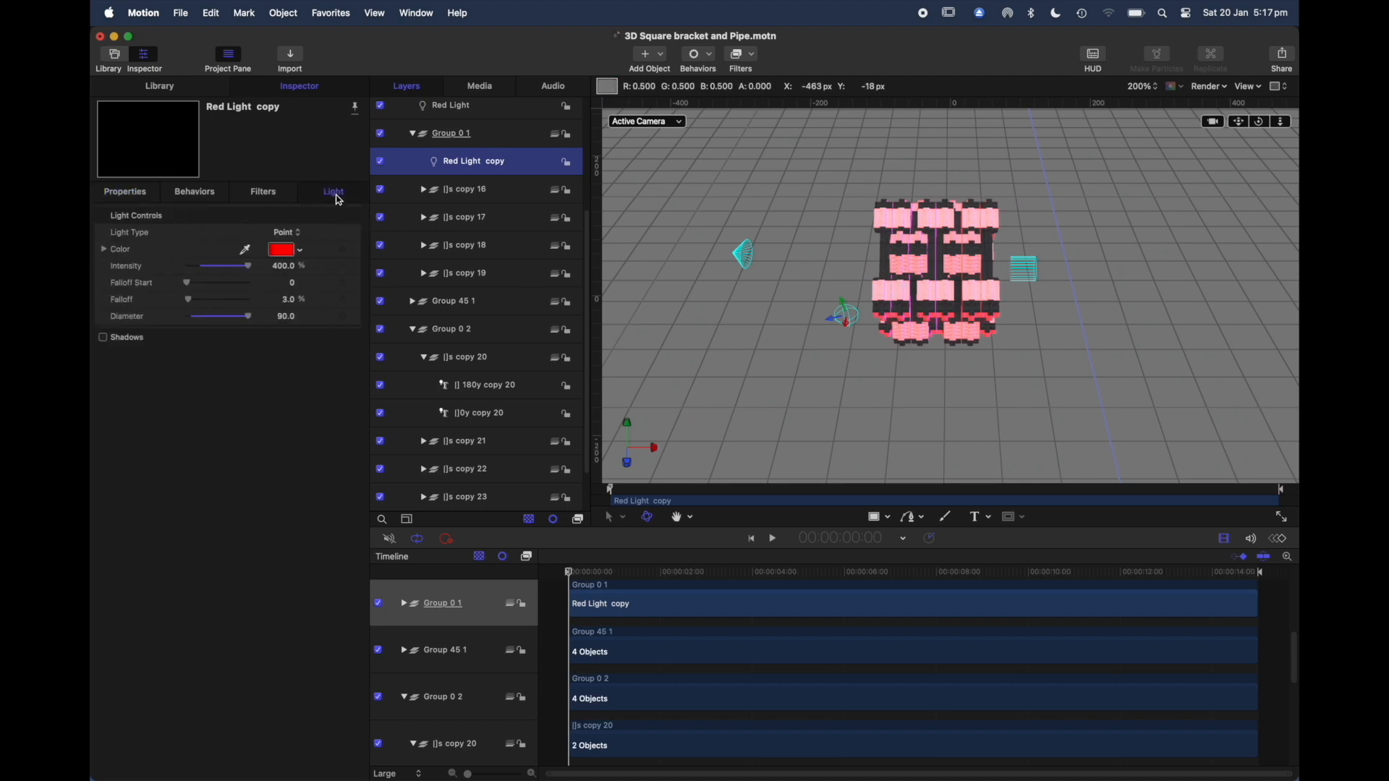
left_click(288, 229)
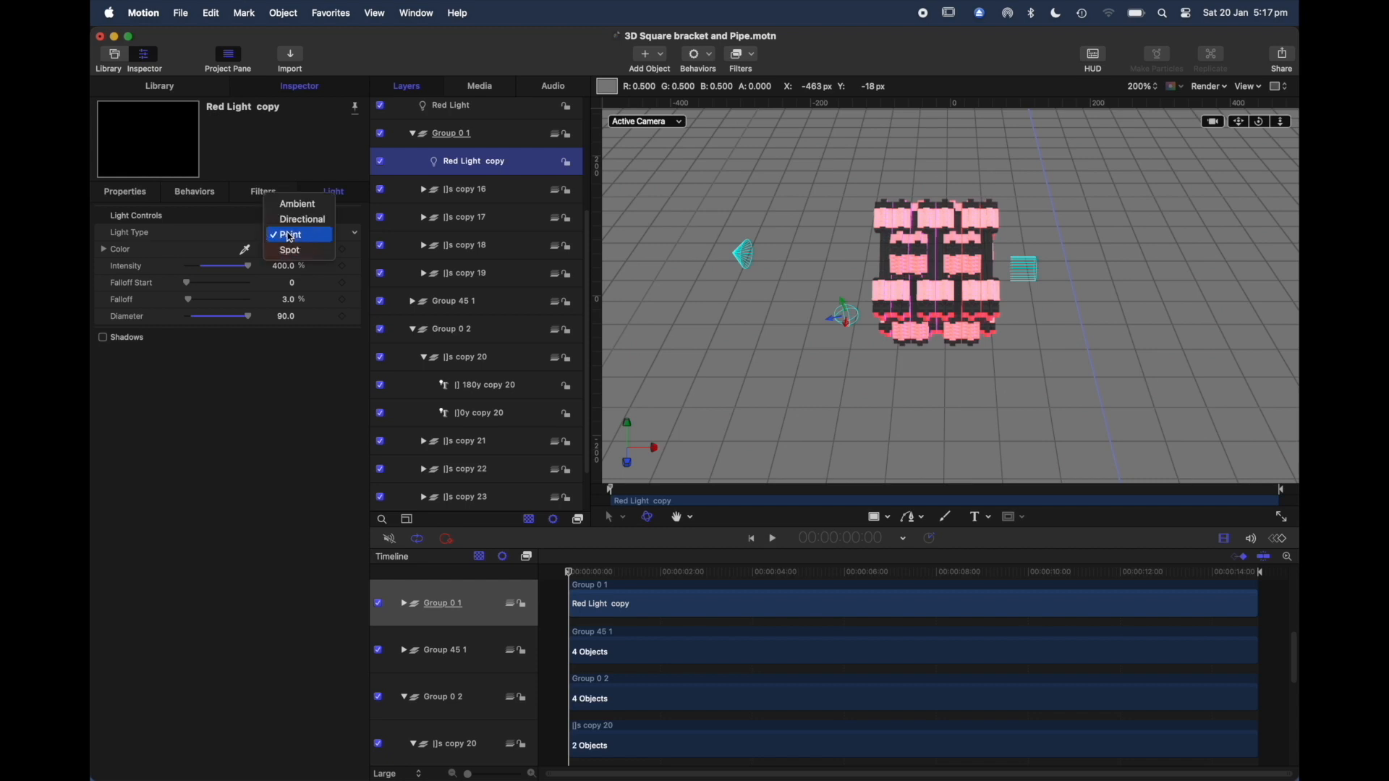
left_click(290, 221)
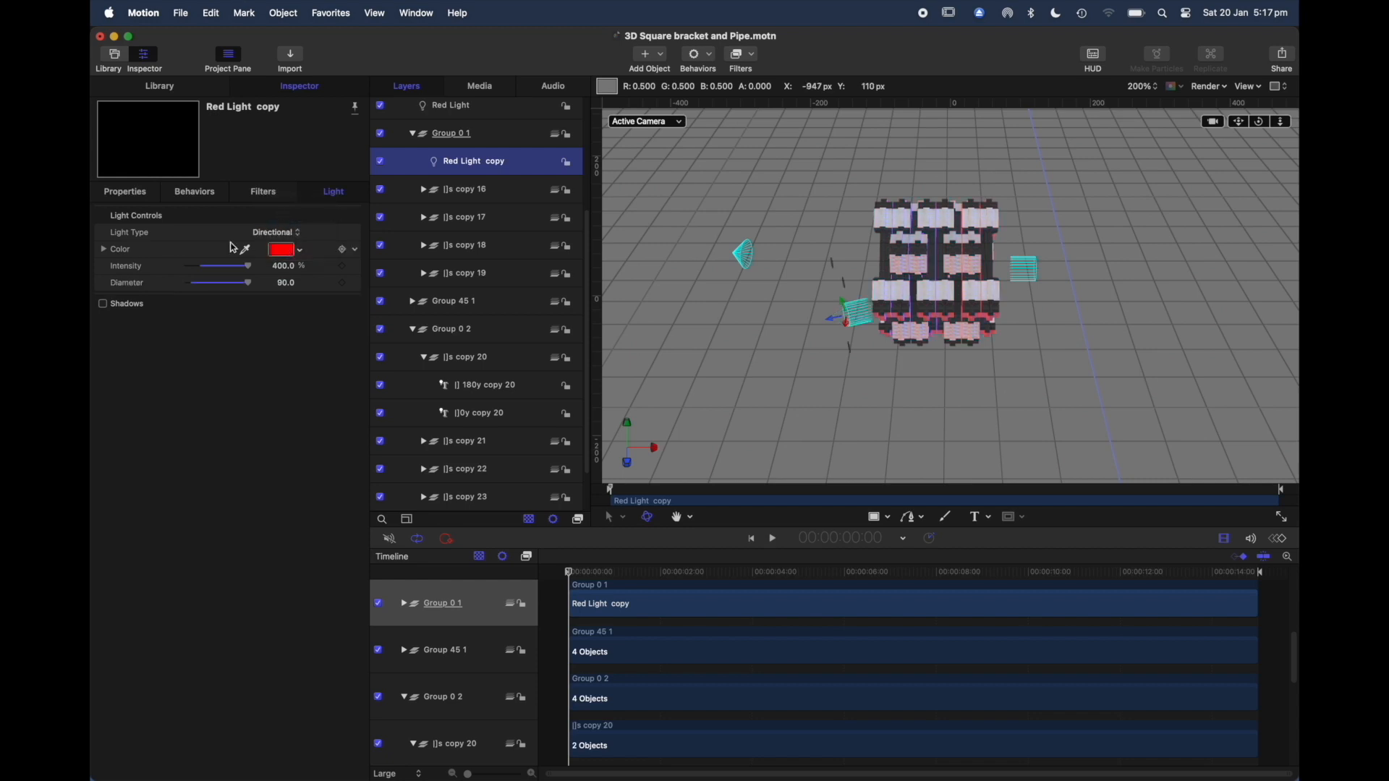
Step: Check Red Light copy's transform properties, and collapse Group 0 1 and the Main group in the layer list
left_click(132, 194)
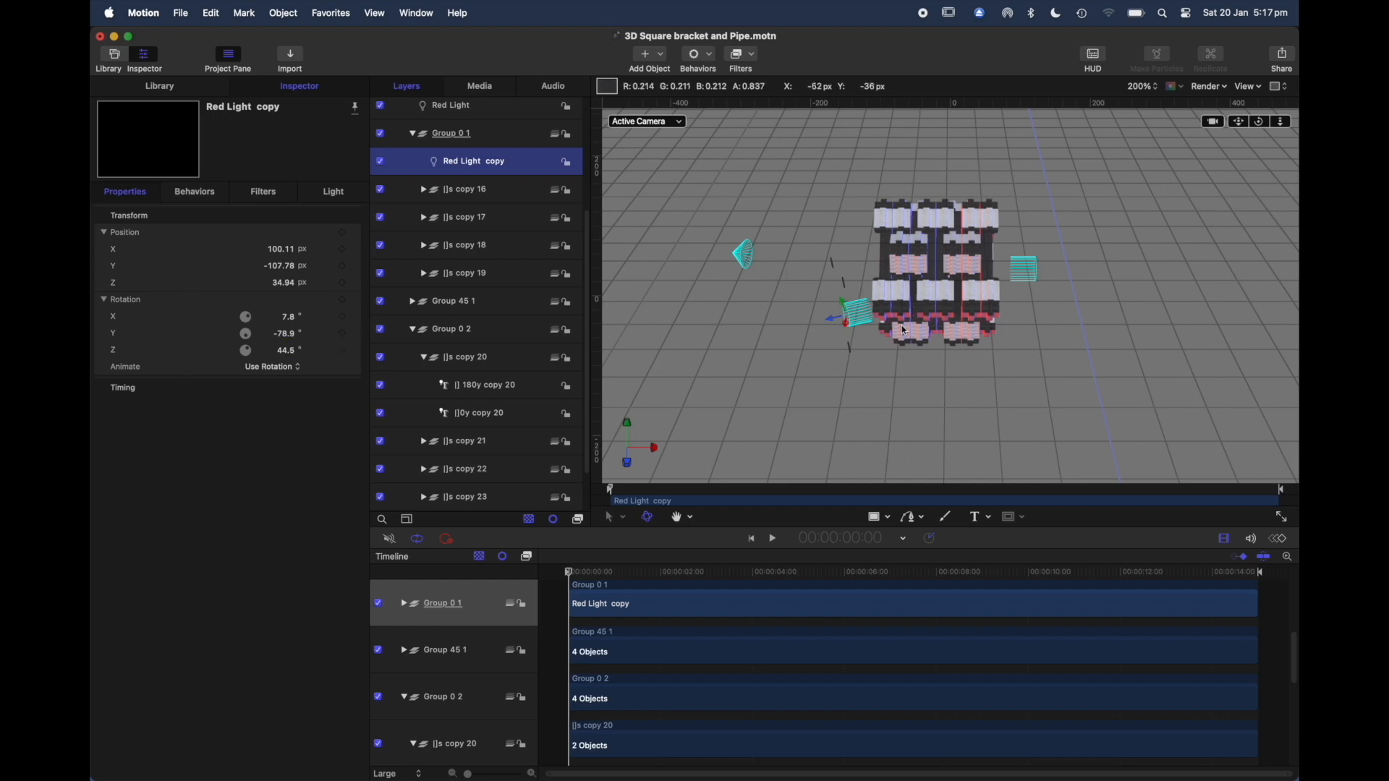
left_click(412, 135)
left_click(400, 135)
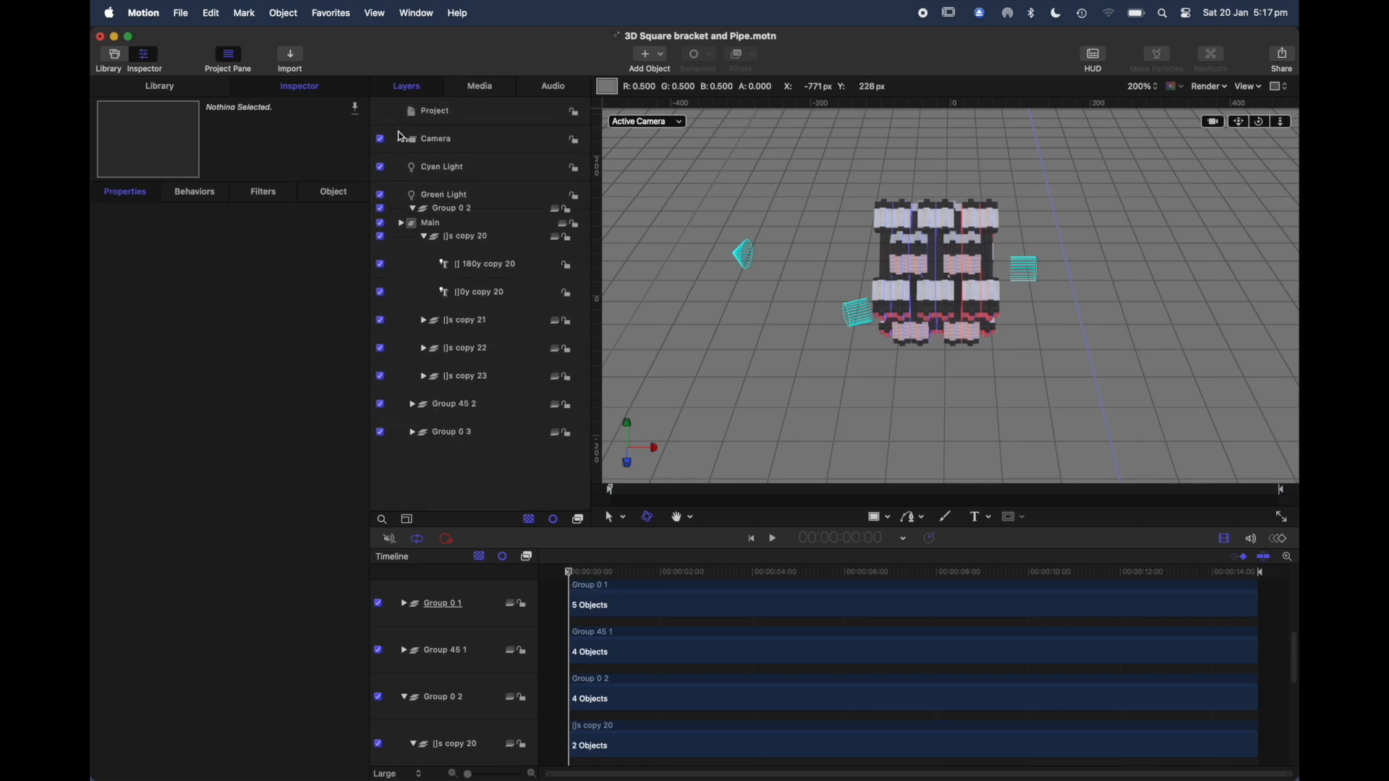